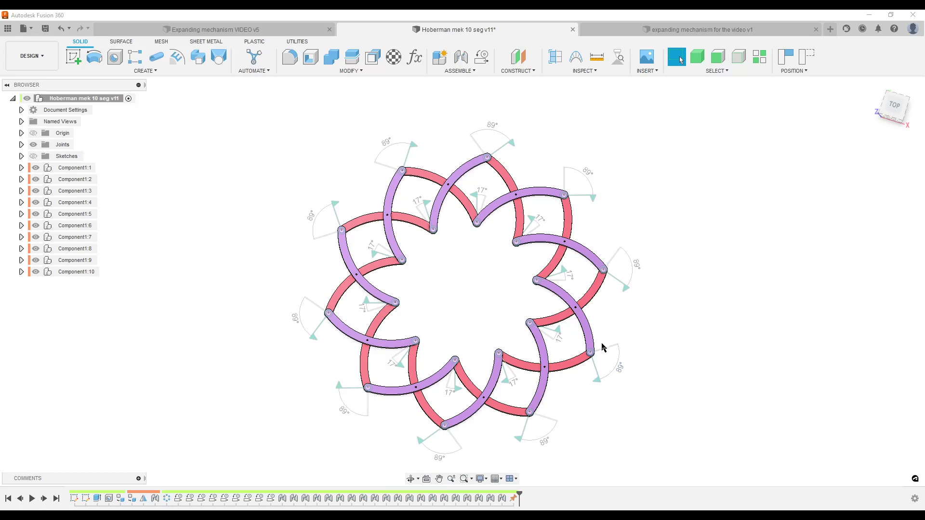
# - Inspect the Rev1 joint under Component1:1 in the browser
pyautogui.moveTo(690, 371)
pyautogui.keyDown('shift'); pyautogui.mouseDown(button='middle')
pyautogui.moveTo(690, 247)
pyautogui.moveTo(672, 371)
pyautogui.mouseUp(button='middle'); pyautogui.keyUp('shift')
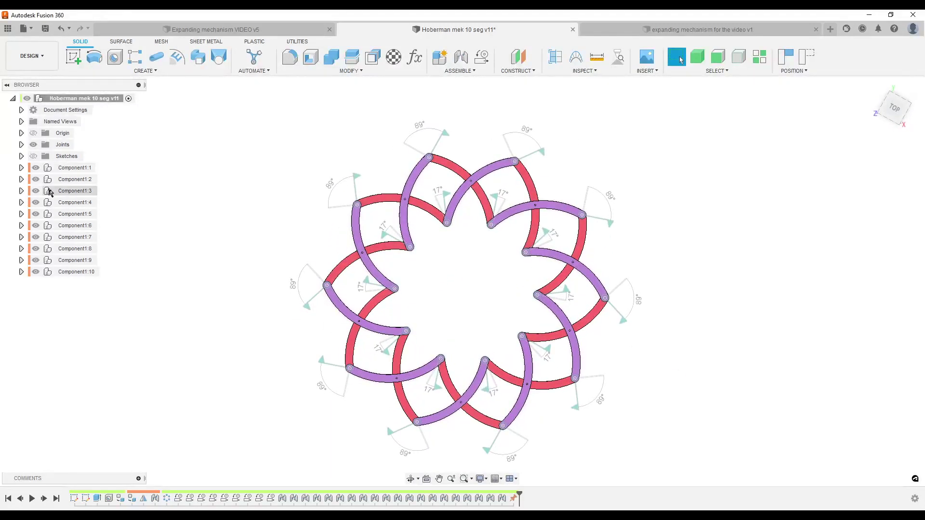
pyautogui.click(21, 167)
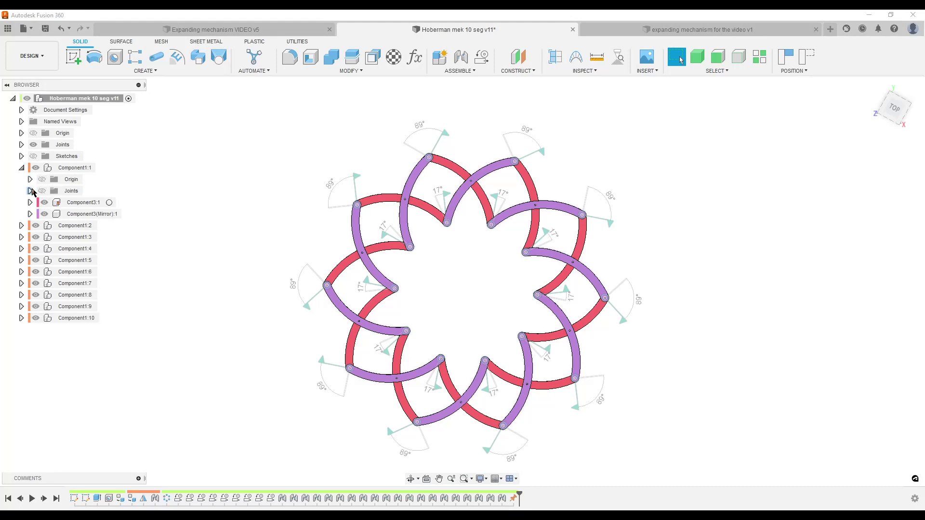
pyautogui.click(30, 191)
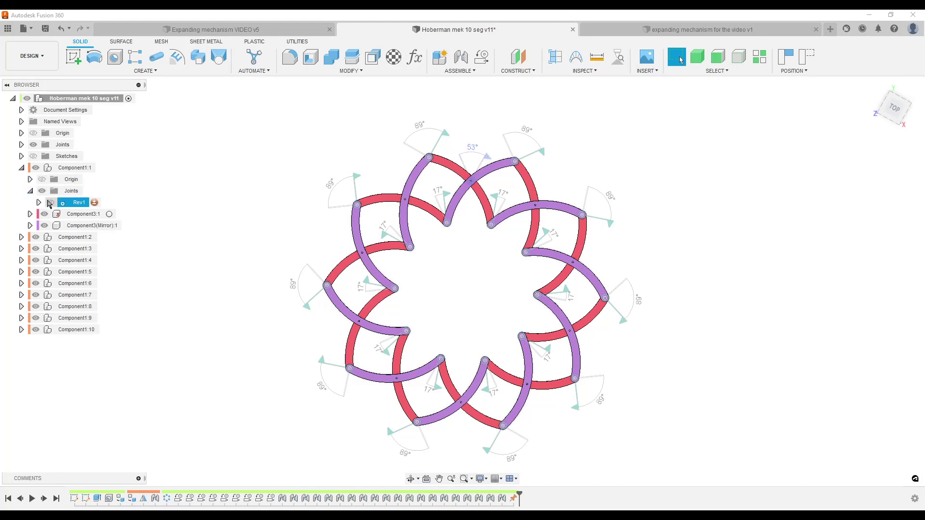
pyautogui.click(21, 169)
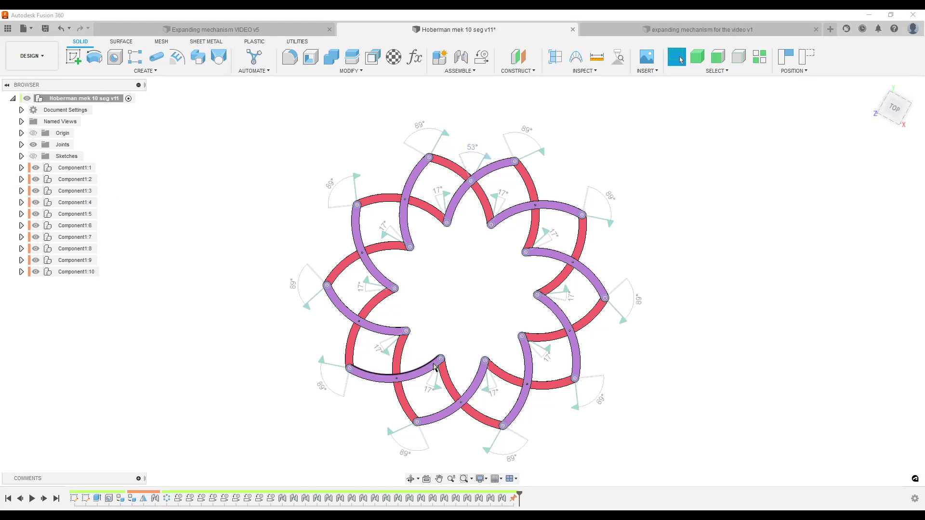
# - Flex the ten-pair linkage open and closed, then switch to the 'expanding mechanism for the video v1' design
pyautogui.moveTo(663, 378); pyautogui.dragTo(670, 354, button='middle')
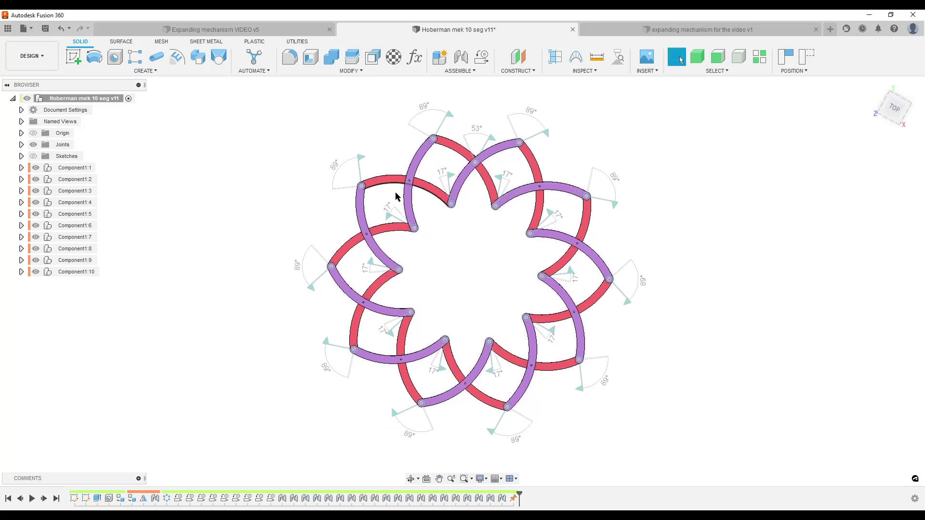
pyautogui.scroll(-2, 503, 251)
pyautogui.moveTo(503, 252); pyautogui.dragTo(448, 256, button='middle')
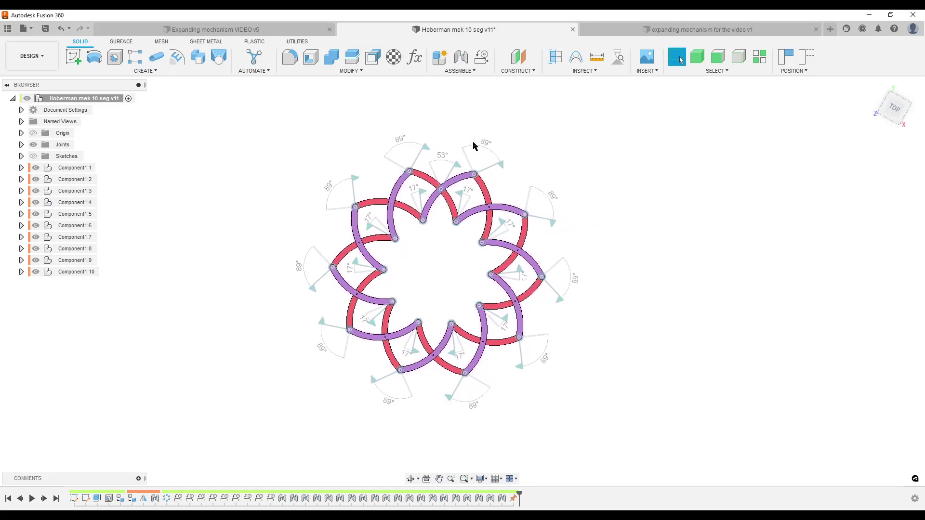
pyautogui.keyDown('shift'); pyautogui.moveTo(541, 381); pyautogui.dragTo(567, 229, button='middle'); pyautogui.keyUp('shift')
pyautogui.scroll(2, 567, 228)
pyautogui.moveTo(479, 248); pyautogui.dragTo(459, 249, button='middle')
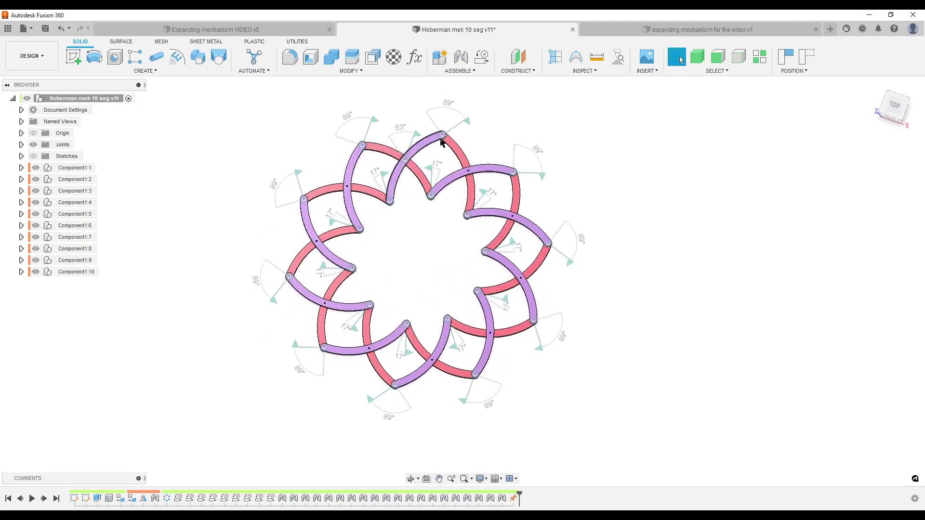
pyautogui.moveTo(444, 142); pyautogui.dragTo(422, 109)
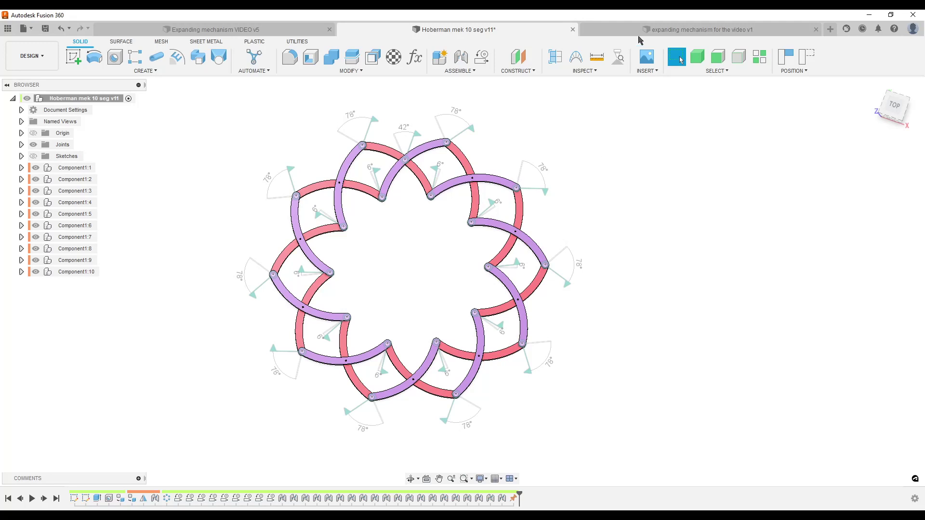
pyautogui.click(636, 35)
pyautogui.keyDown('shift'); pyautogui.moveTo(409, 255); pyautogui.dragTo(480, 286, button='middle'); pyautogui.keyUp('shift')
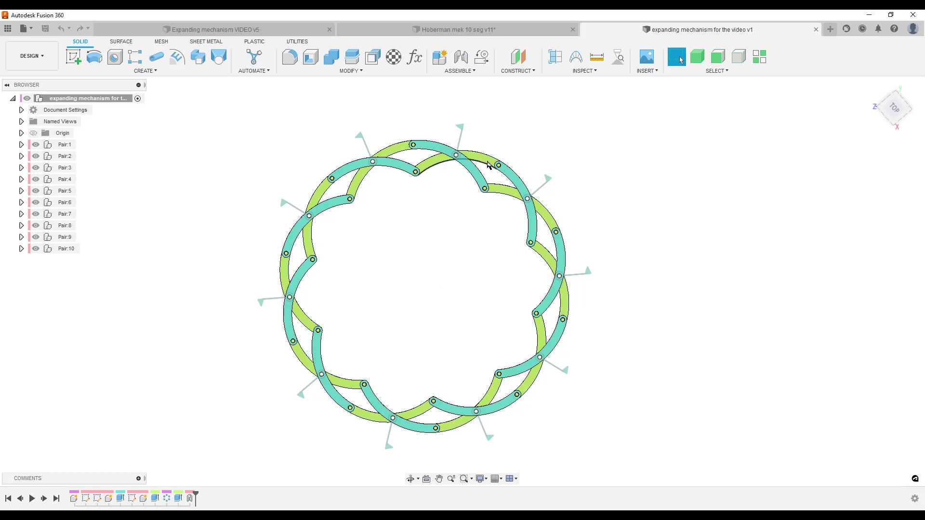
# - Pull the top-right link pair out of the ring and revert it to position
pyautogui.moveTo(485, 162); pyautogui.dragTo(669, 152)
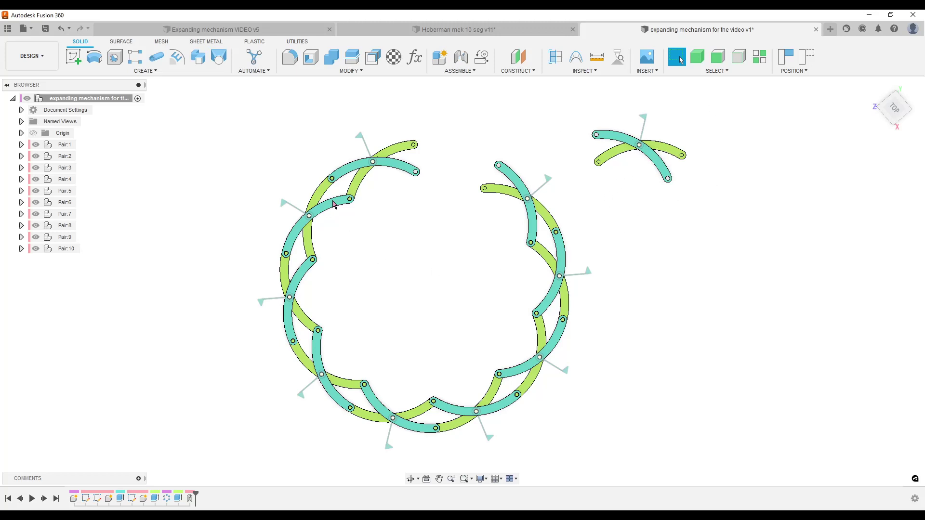
pyautogui.click(806, 56)
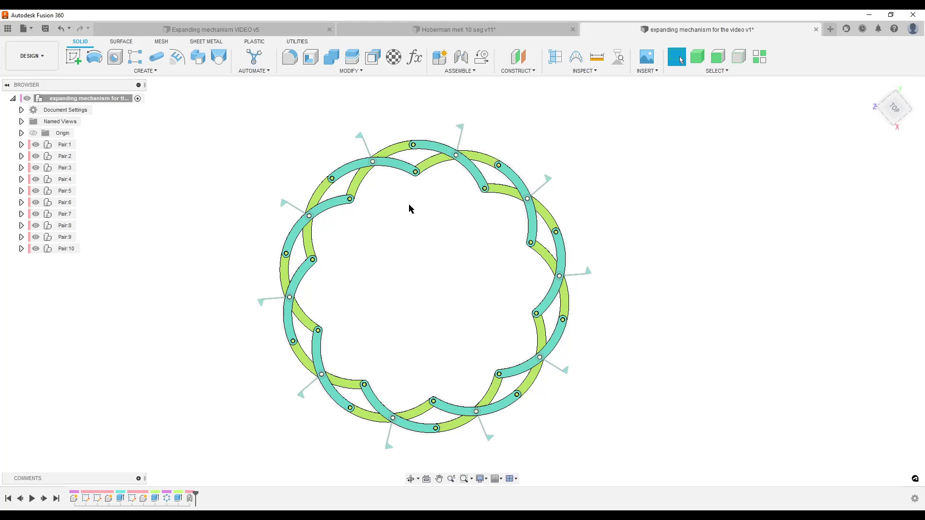
pyautogui.keyDown('shift'); pyautogui.moveTo(430, 195); pyautogui.dragTo(450, 254, button='middle'); pyautogui.keyUp('shift')
pyautogui.scroll(5, 451, 255)
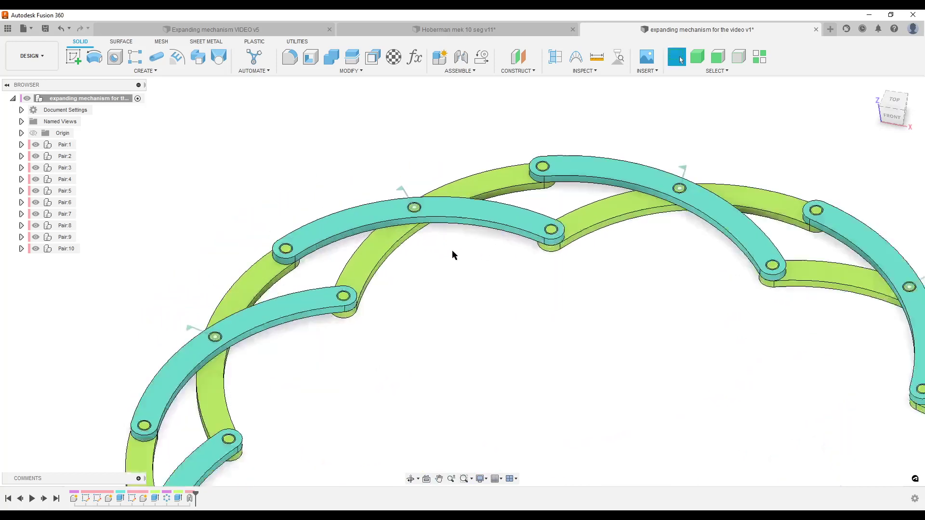
pyautogui.scroll(1, 451, 254)
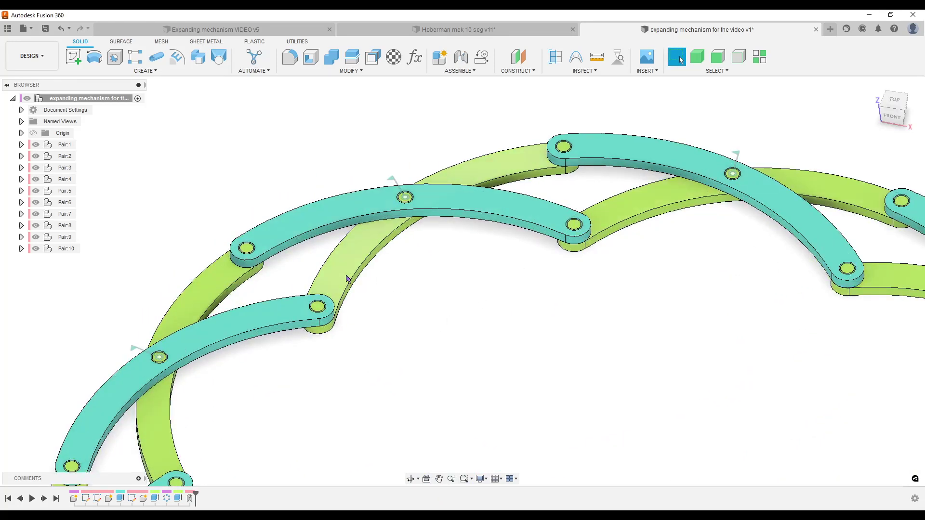
# - Flex the ring linkage, then close the Hoberman mek 10 seg v11 design without saving
pyautogui.moveTo(352, 213); pyautogui.dragTo(423, 207)
pyautogui.keyDown('shift'); pyautogui.moveTo(423, 207); pyautogui.dragTo(322, 240, button='middle'); pyautogui.keyUp('shift')
pyautogui.scroll(-3, 440, 238)
pyautogui.scroll(-5, 648, 152)
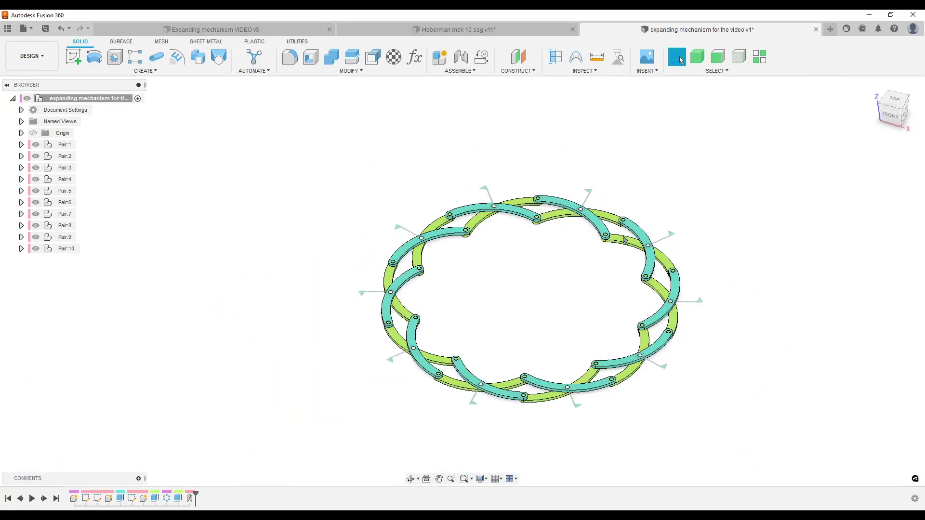
pyautogui.click(712, 72)
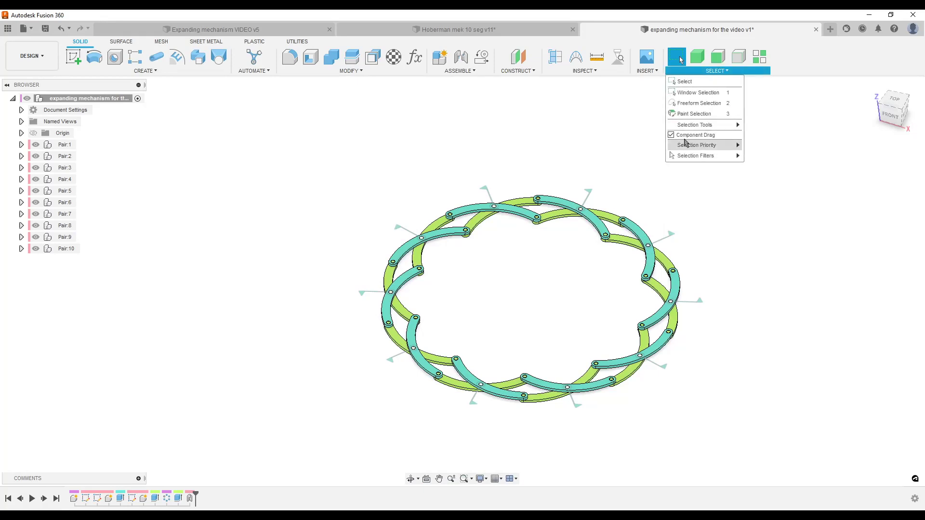
pyautogui.moveTo(589, 178); pyautogui.dragTo(476, 186, button='middle')
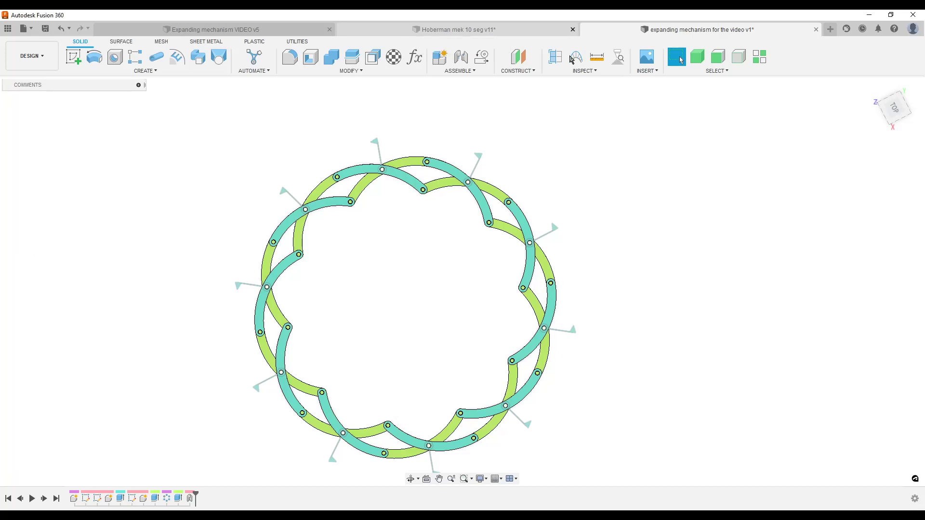
pyautogui.click(521, 283)
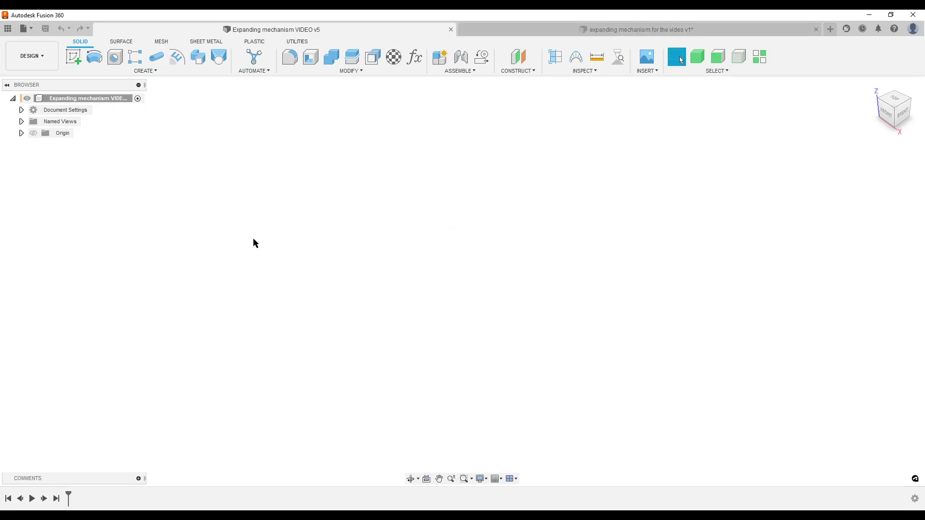
# - Create a new component under the root named 'Link Pair'
pyautogui.rightClick(106, 99)
pyautogui.click(133, 106)
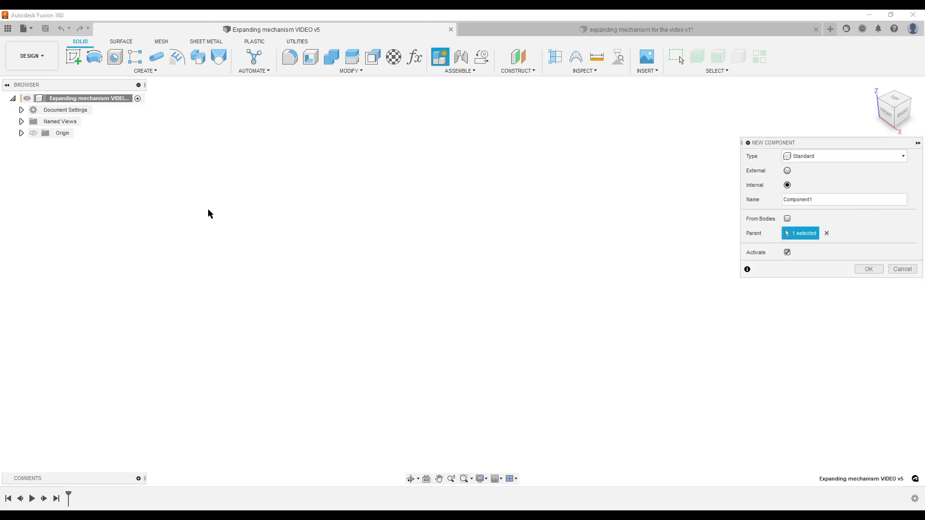
pyautogui.doubleClick(818, 202)
pyautogui.click(868, 269)
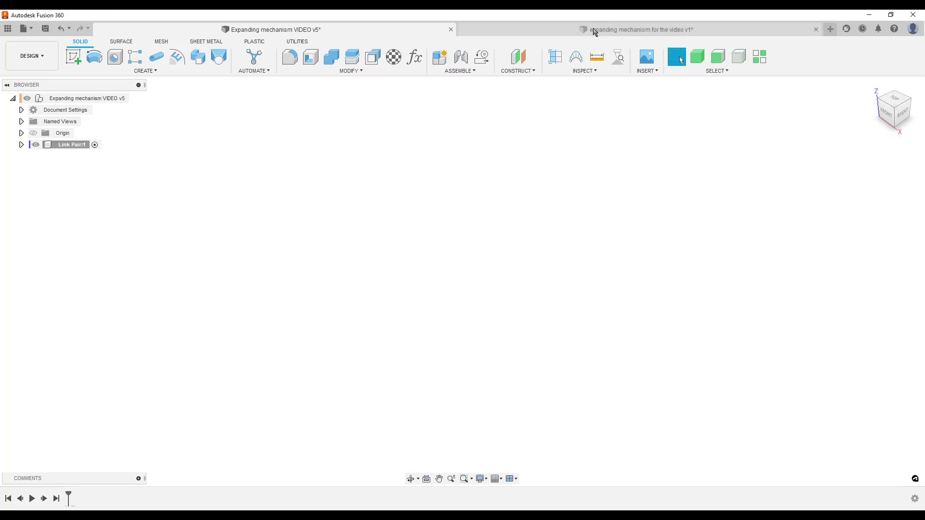
# - Review the reference ring design, then expand and activate Link Pair:1
pyautogui.click(564, 30)
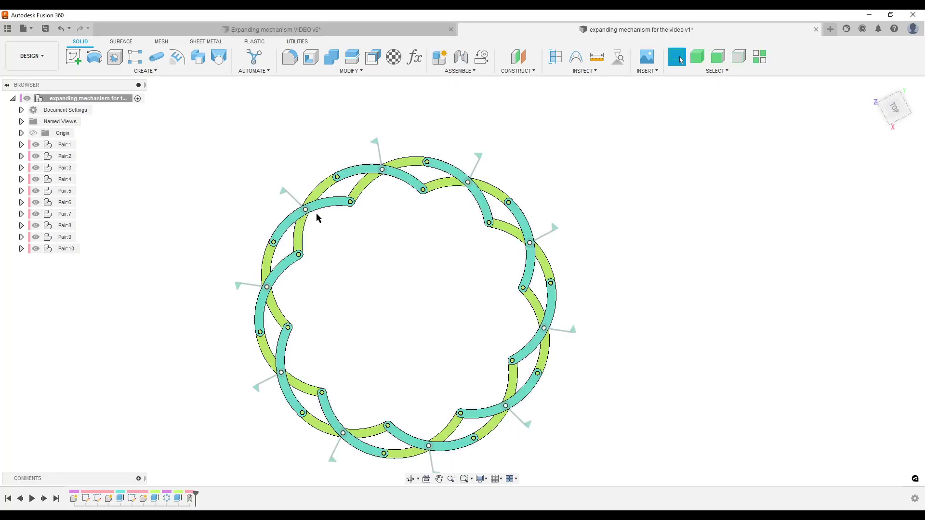
pyautogui.click(292, 29)
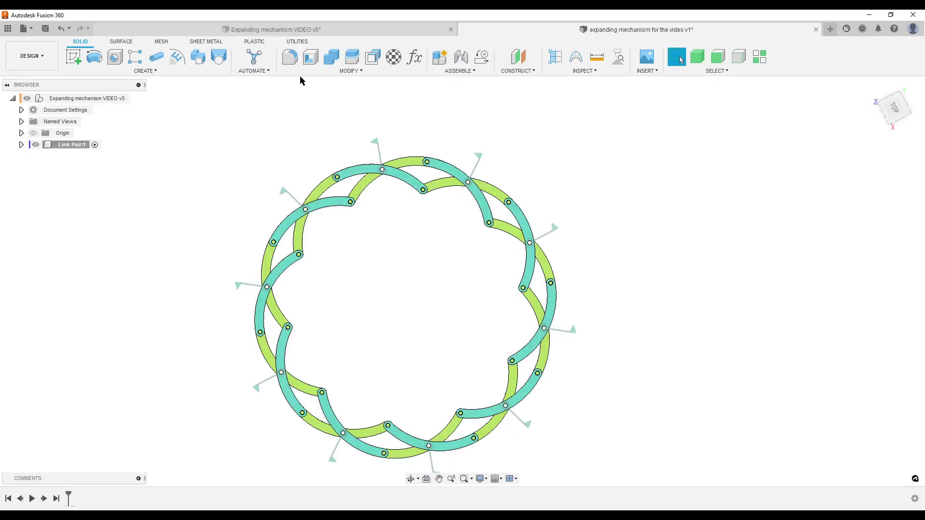
pyautogui.click(22, 145)
pyautogui.click(94, 146)
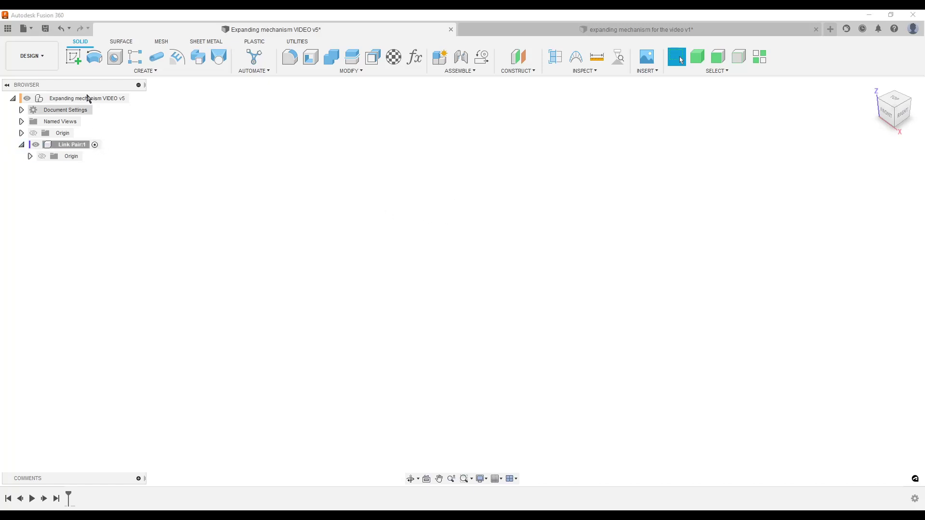
# - Sketch a 400 mm diameter construction circle centred on the origin in the XY plane
pyautogui.click(73, 57)
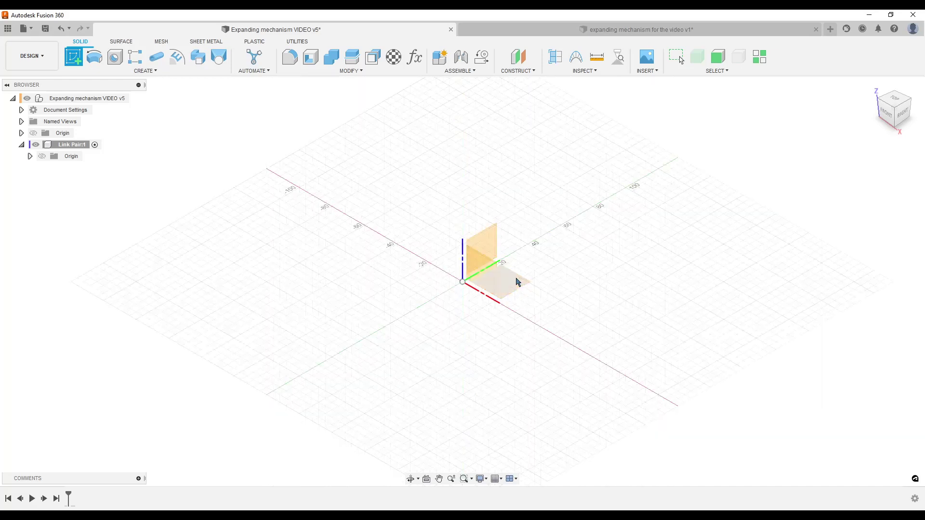
pyautogui.click(516, 279)
pyautogui.press('c')
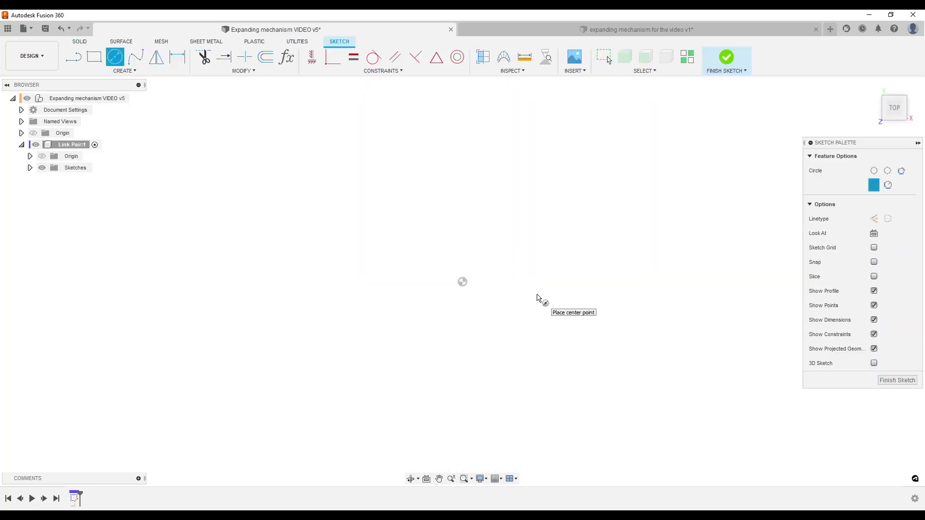
pyautogui.click(875, 220)
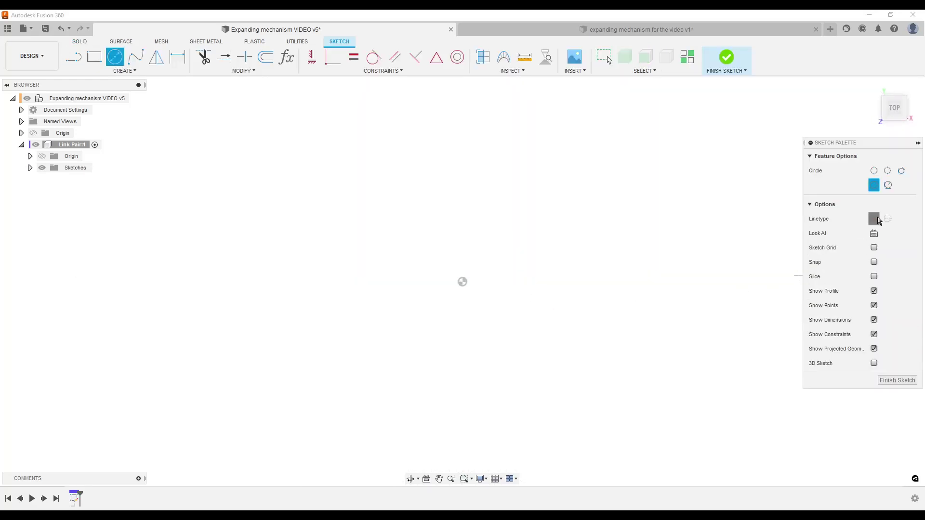
pyautogui.click(463, 282)
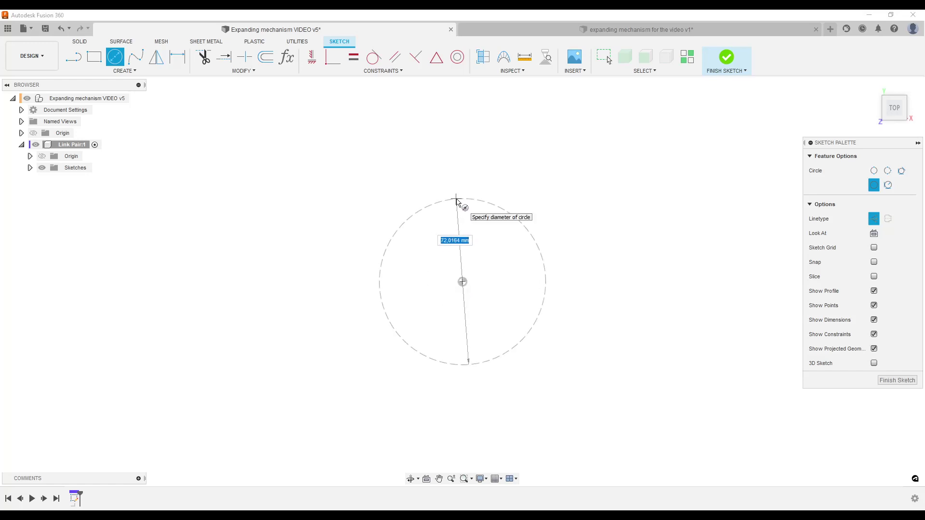
pyautogui.write('400')
pyautogui.press('Tab')
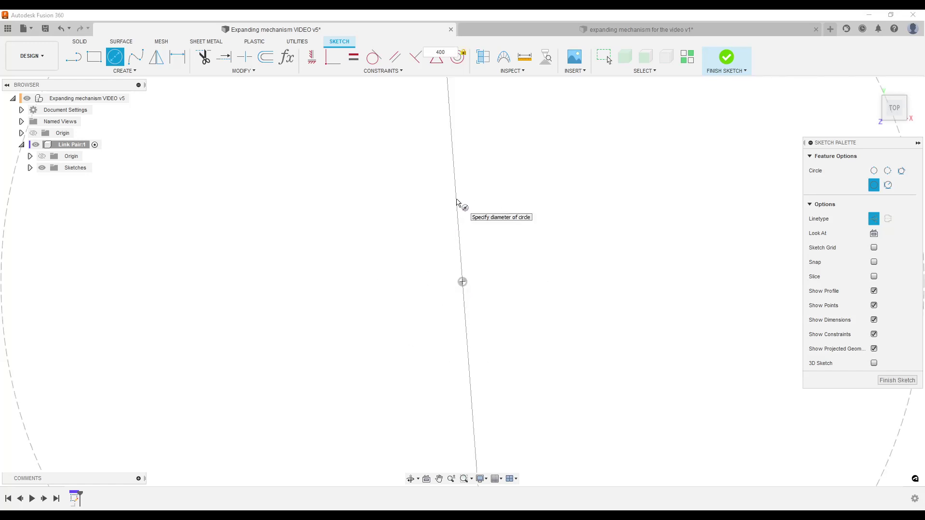
pyautogui.press('Return')
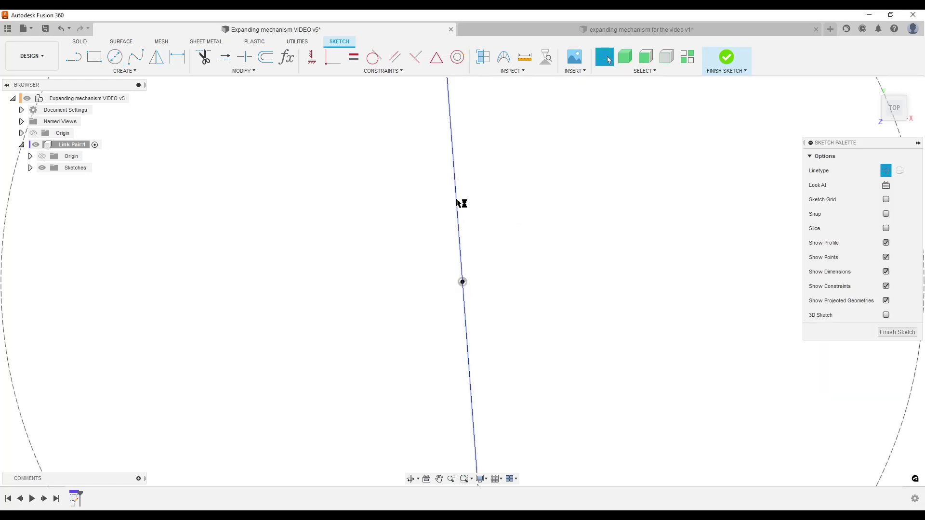
# - Lay the Ø400 dimension horizontally across the circle
pyautogui.scroll(-5, 458, 201)
pyautogui.moveTo(463, 201); pyautogui.dragTo(411, 269)
pyautogui.moveTo(457, 310); pyautogui.dragTo(340, 366, button='middle')
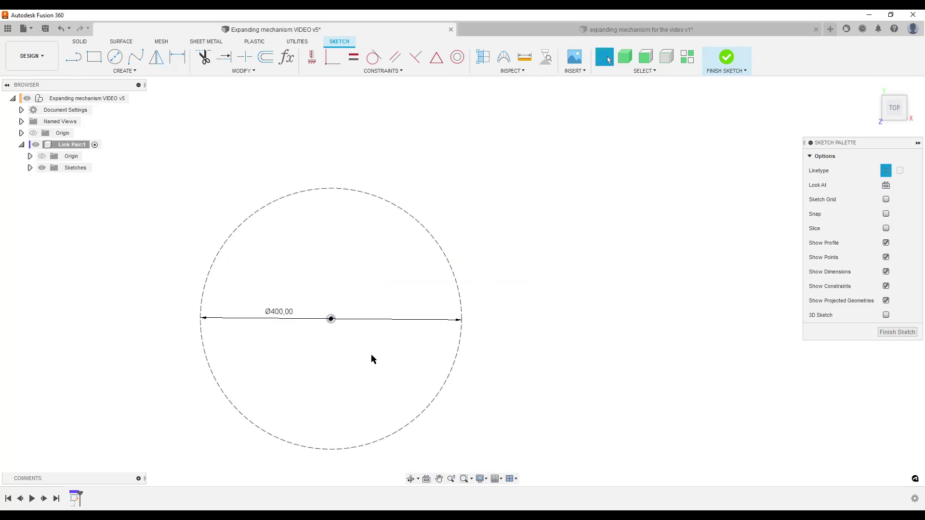
# - Draw a radial line, the top chord, a second side back to centre, and a vertical centre line
pyautogui.press('l')
pyautogui.click(331, 319)
pyautogui.click(290, 198)
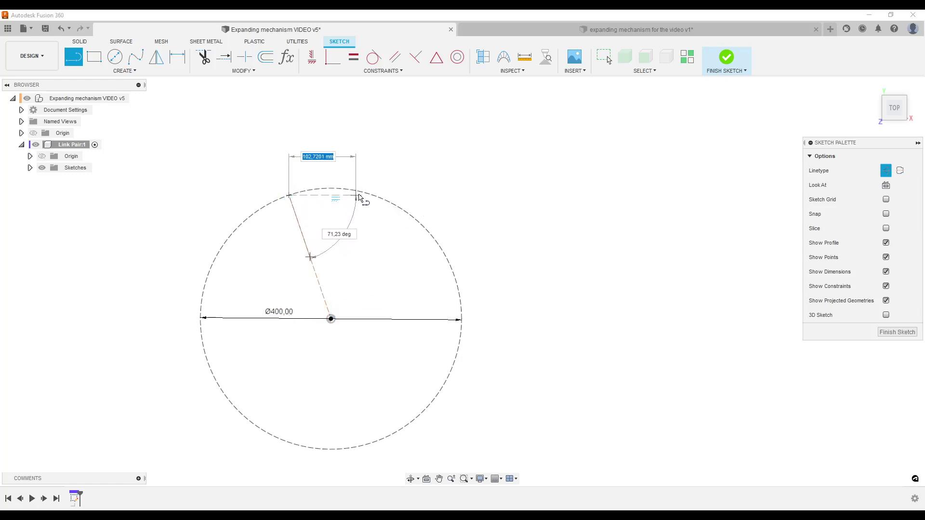
pyautogui.doubleClick(374, 196)
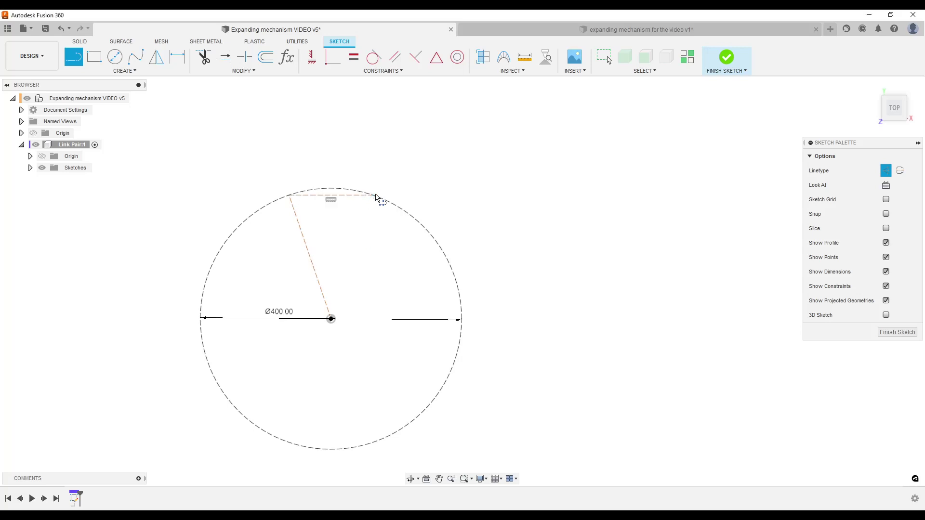
pyautogui.click(374, 195)
pyautogui.click(331, 319)
pyautogui.doubleClick(331, 195)
# - Start an angle dimension by picking the wedge's left side
pyautogui.moveTo(373, 260); pyautogui.dragTo(429, 279, button='middle')
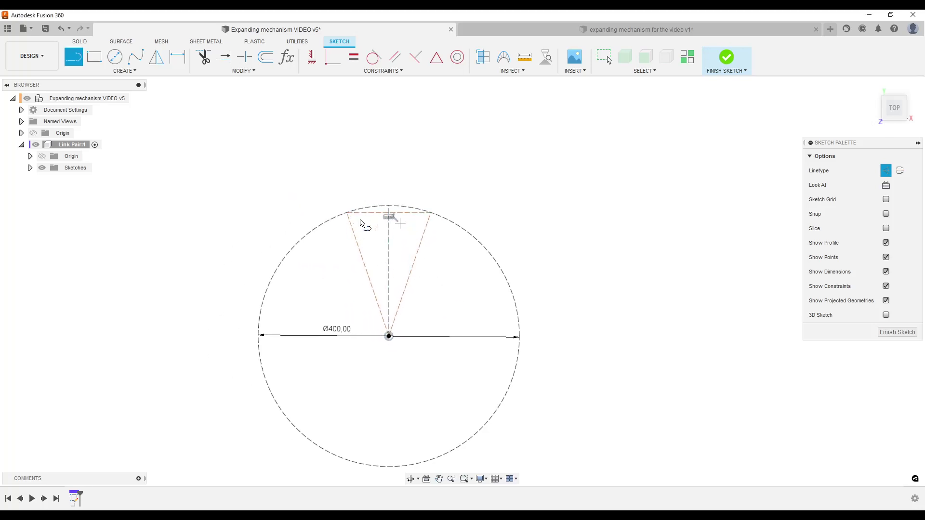
pyautogui.press('Escape')
pyautogui.scroll(3, 453, 260)
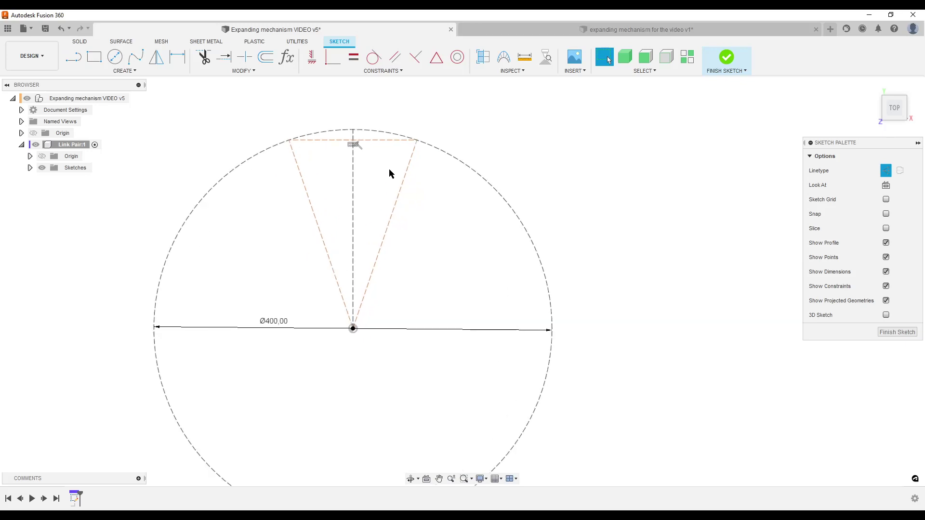
pyautogui.click(303, 136)
pyautogui.press('d')
pyautogui.click(316, 224)
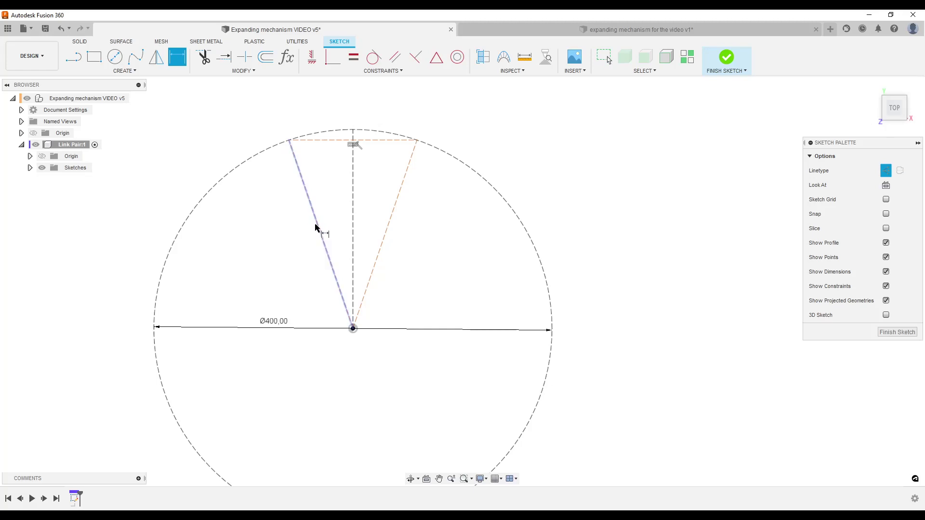
# - Dimension the wedge's opening angle as 360/12 (30°)
pyautogui.click(388, 230)
pyautogui.click(363, 422)
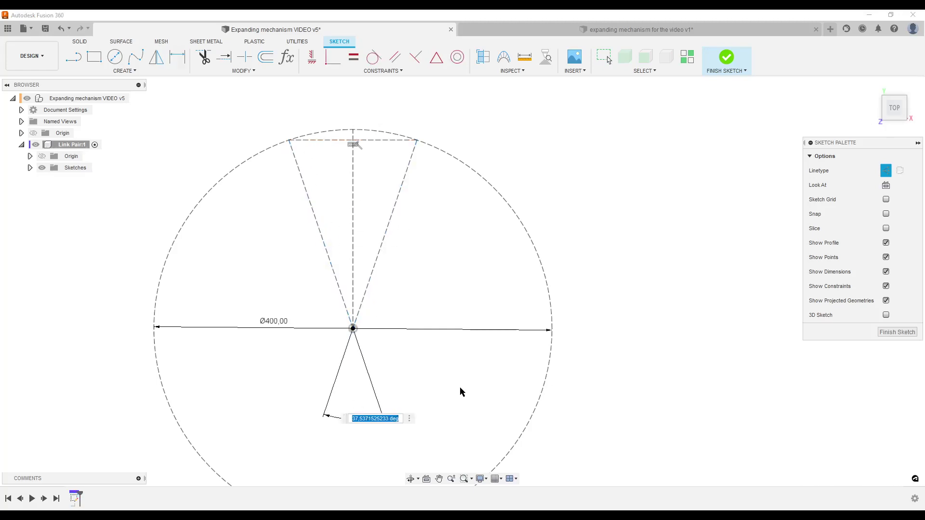
pyautogui.write('360/')
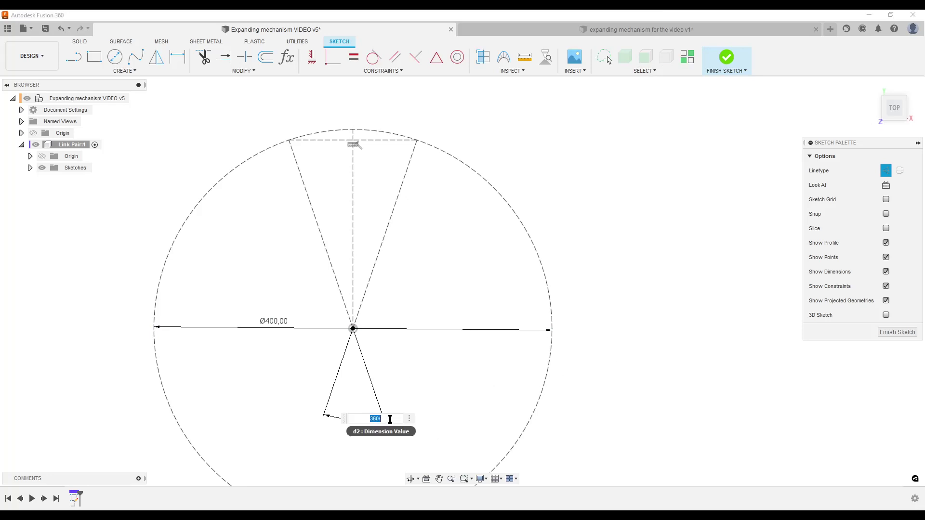
pyautogui.write('12')
pyautogui.press('Return')
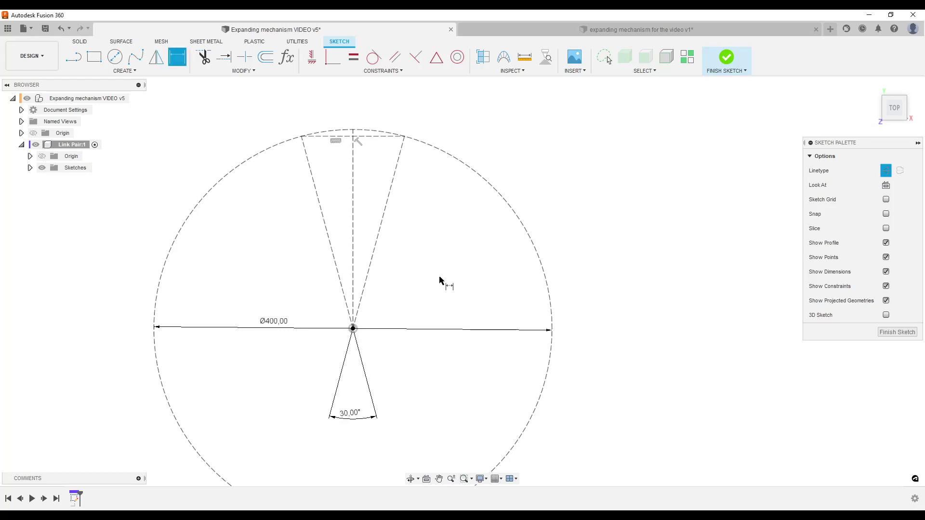
pyautogui.scroll(2, 463, 289)
pyautogui.scroll(-3, 463, 292)
pyautogui.scroll(4, 443, 250)
pyautogui.scroll(2, 419, 231)
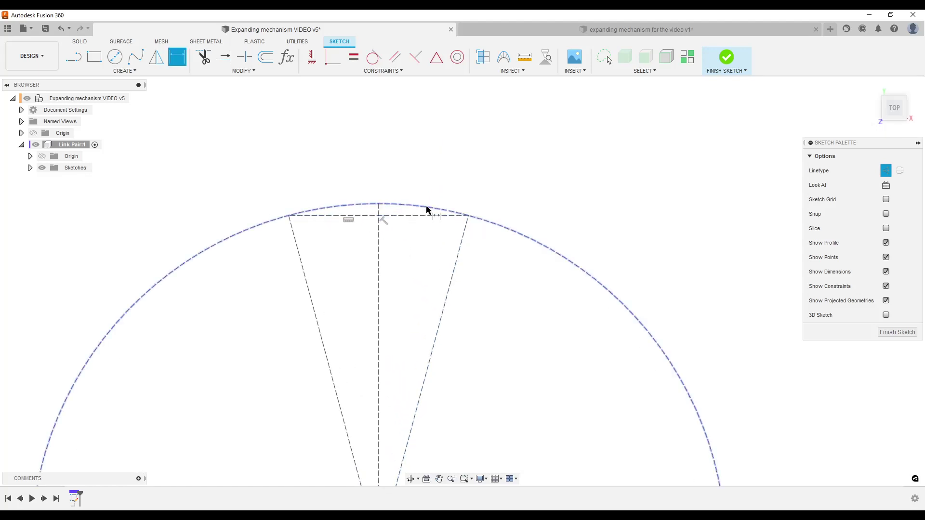
# - Break the top chord where the vertical centre line meets it
pyautogui.click(244, 57)
pyautogui.click(356, 216)
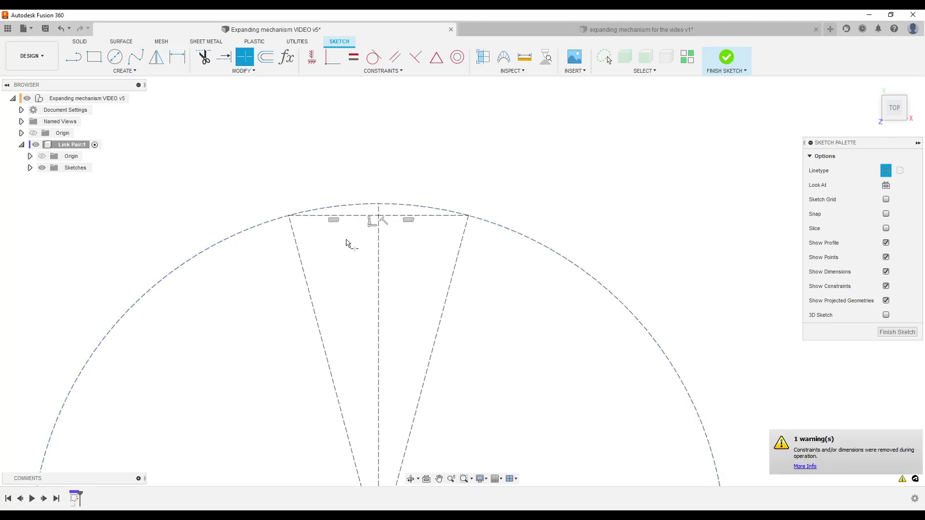
pyautogui.click(30, 168)
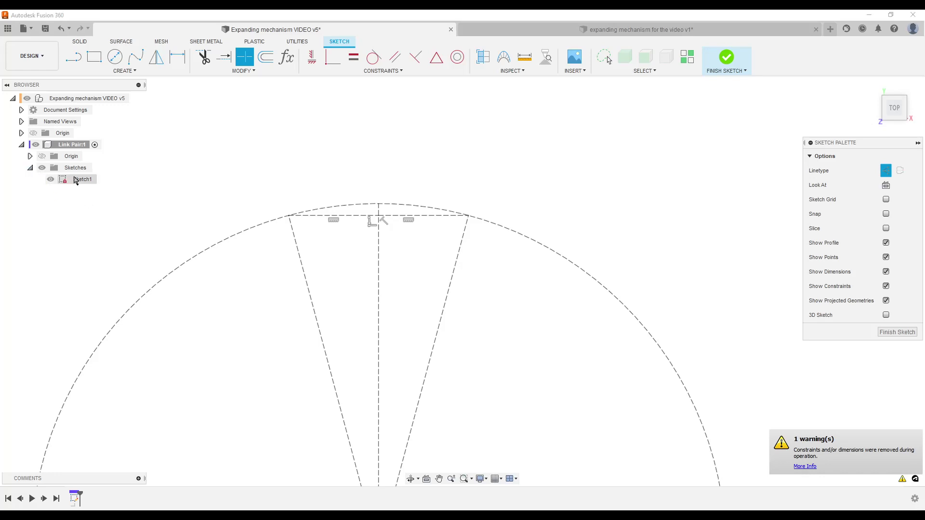
# - Draw two links from the top centre point down to the wedge's right and left sides
pyautogui.press('l')
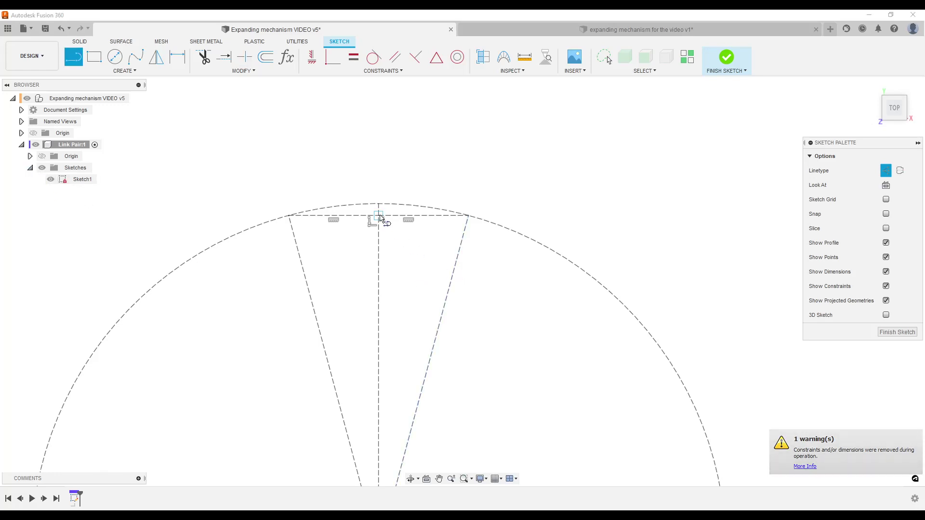
pyautogui.click(381, 218)
pyautogui.doubleClick(456, 272)
pyautogui.click(378, 216)
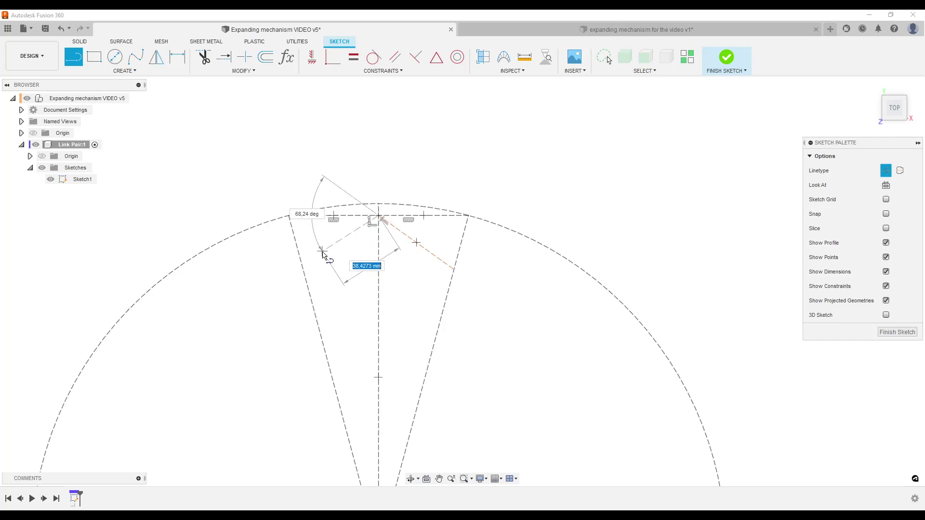
pyautogui.doubleClick(302, 265)
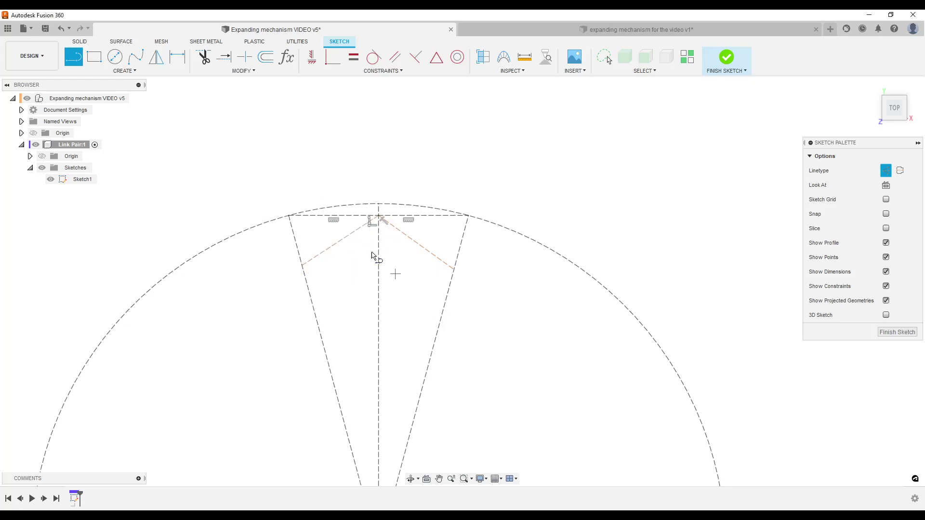
# - Constrain both links equal in length to the top half-chord
pyautogui.click(353, 57)
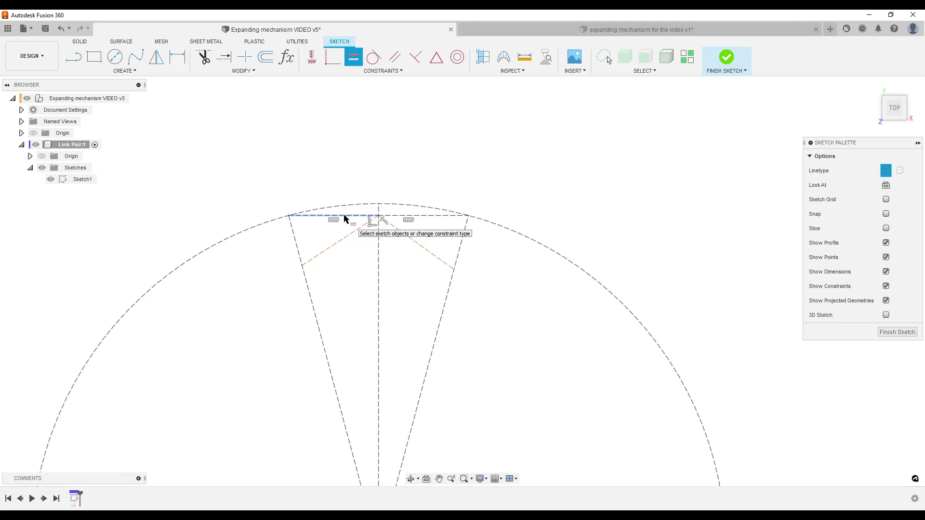
pyautogui.click(345, 217)
pyautogui.click(339, 242)
pyautogui.click(418, 244)
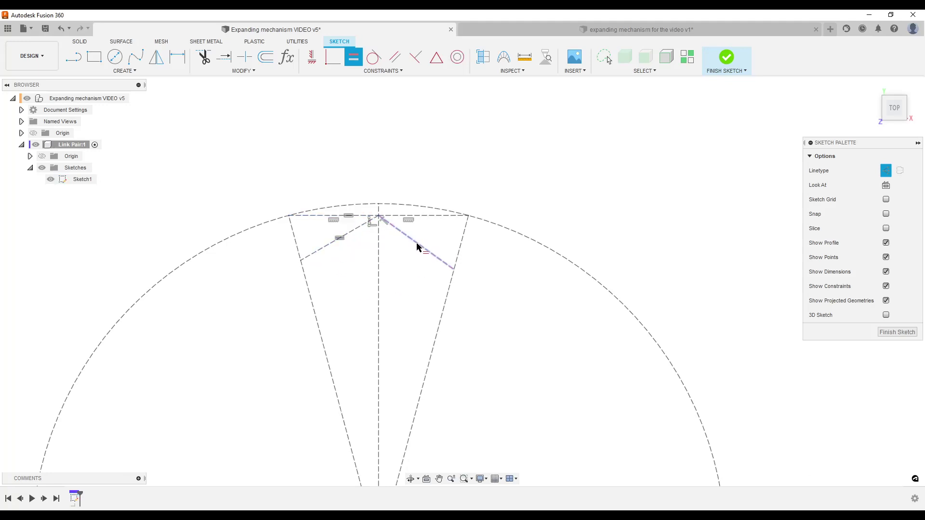
pyautogui.click(347, 214)
pyautogui.moveTo(433, 284); pyautogui.dragTo(423, 239, button='middle')
pyautogui.scroll(-1, 451, 251)
pyautogui.scroll(-1, 451, 251)
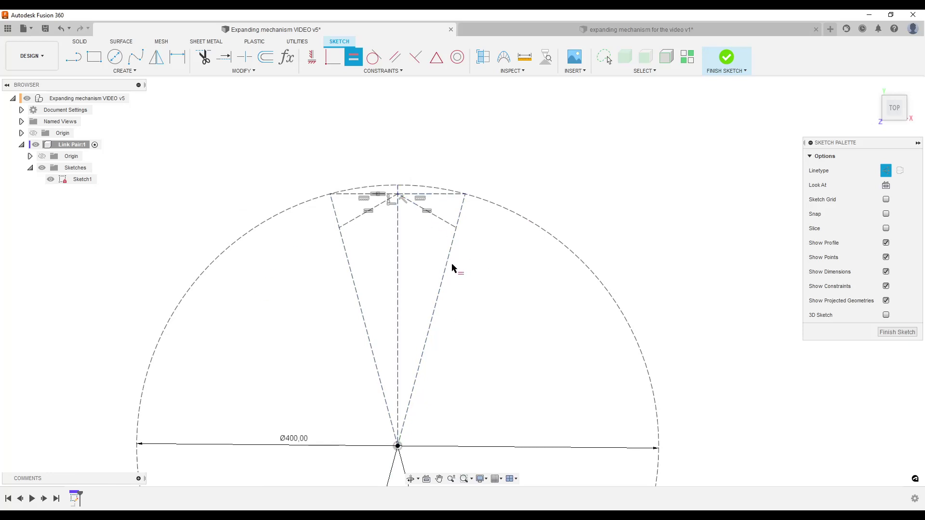
pyautogui.moveTo(451, 267); pyautogui.dragTo(437, 302, button='middle')
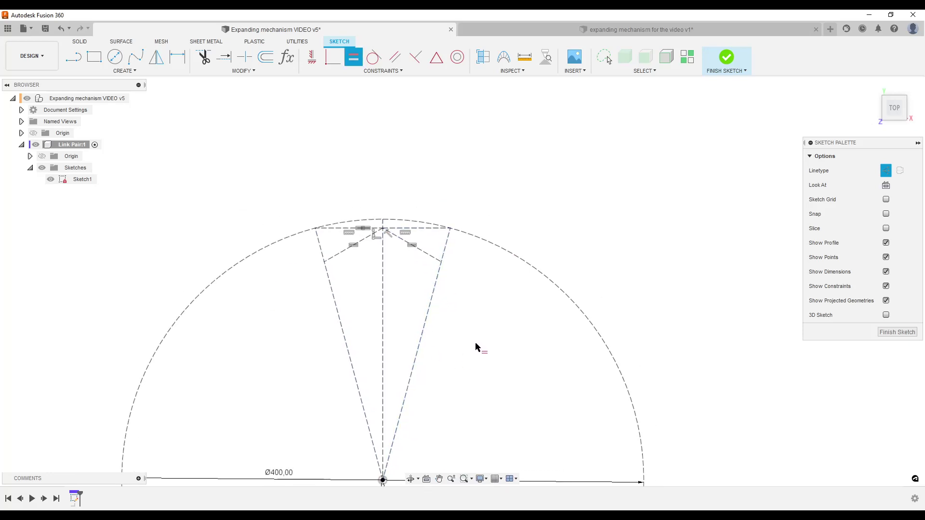
pyautogui.press('l')
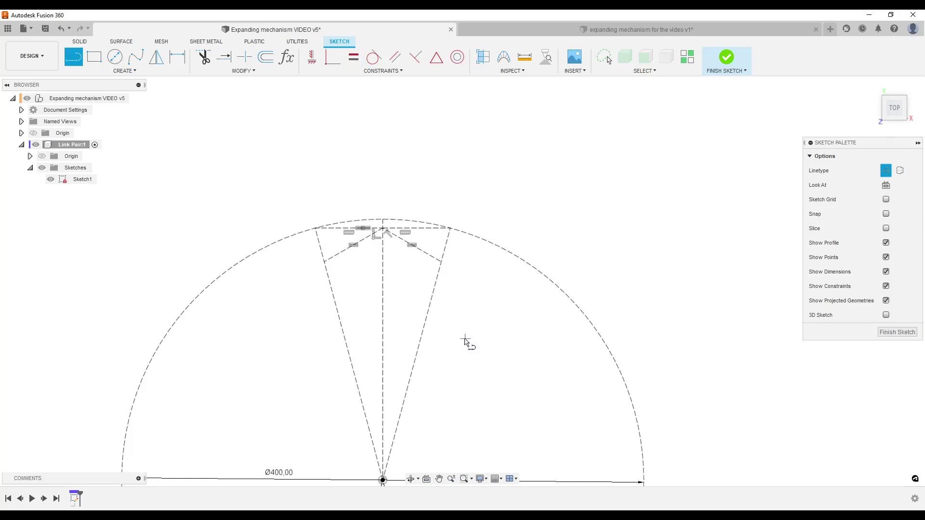
# - Draw the lower triangle of link lines between the wedge sides and centre line
pyautogui.click(441, 263)
pyautogui.doubleClick(317, 232)
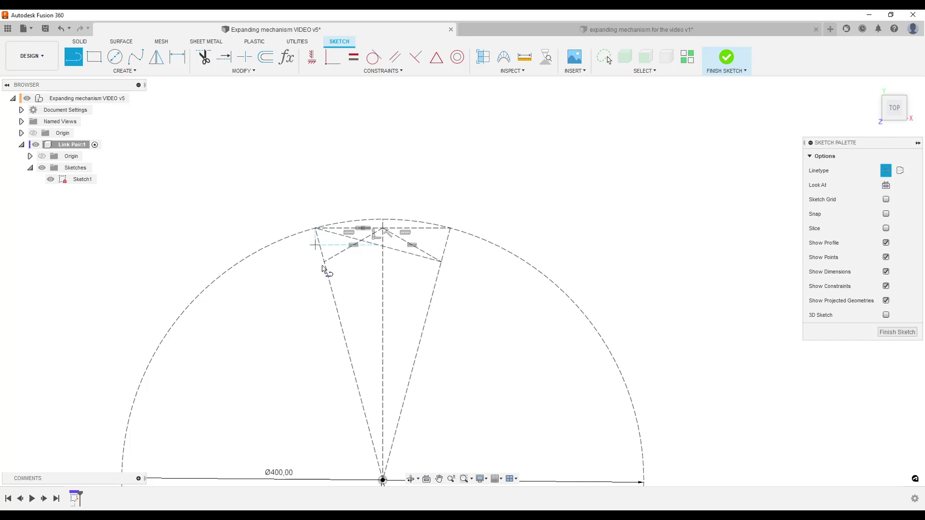
pyautogui.click(335, 305)
pyautogui.click(416, 368)
pyautogui.click(383, 314)
pyautogui.click(336, 304)
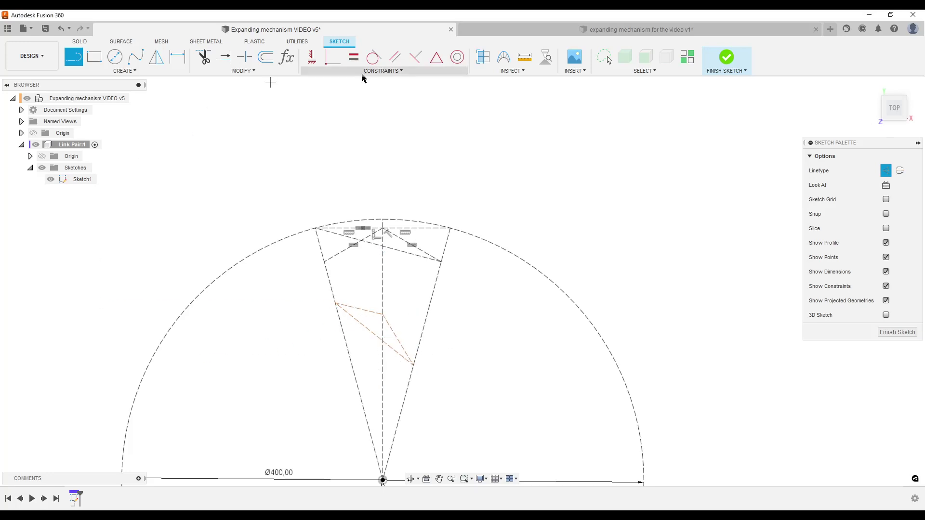
# - Make each lower line equal in length to an upper link
pyautogui.click(354, 57)
pyautogui.scroll(2, 350, 376)
pyautogui.scroll(1, 351, 377)
pyautogui.click(423, 352)
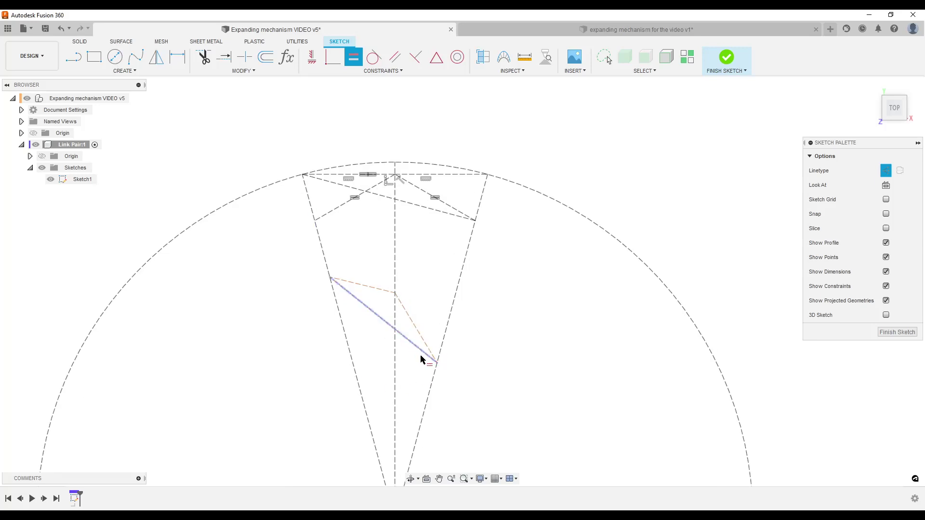
pyautogui.click(409, 321)
pyautogui.click(369, 287)
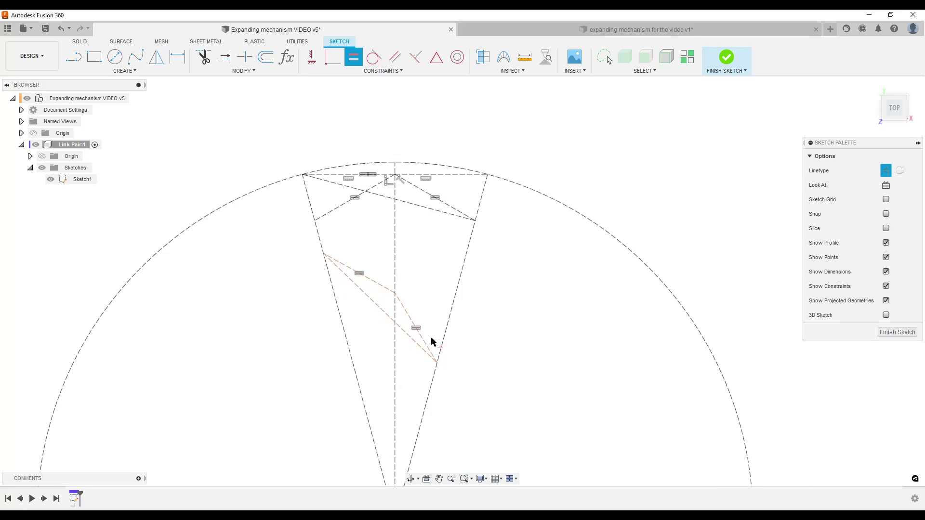
pyautogui.click(404, 308)
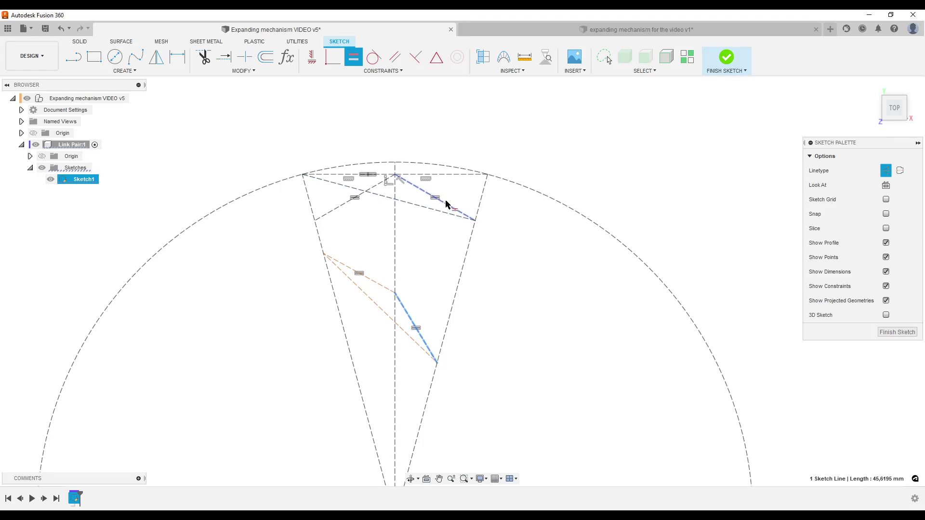
pyautogui.click(449, 207)
pyautogui.click(419, 206)
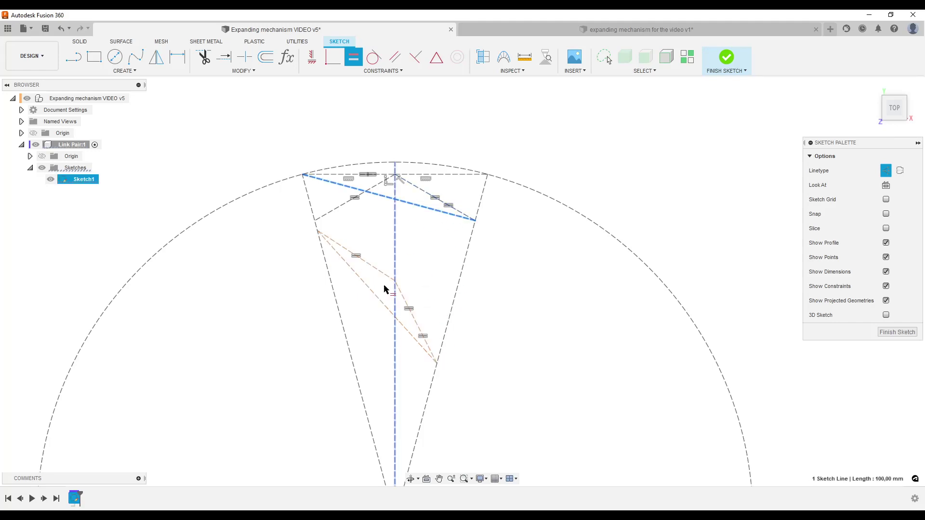
pyautogui.click(366, 291)
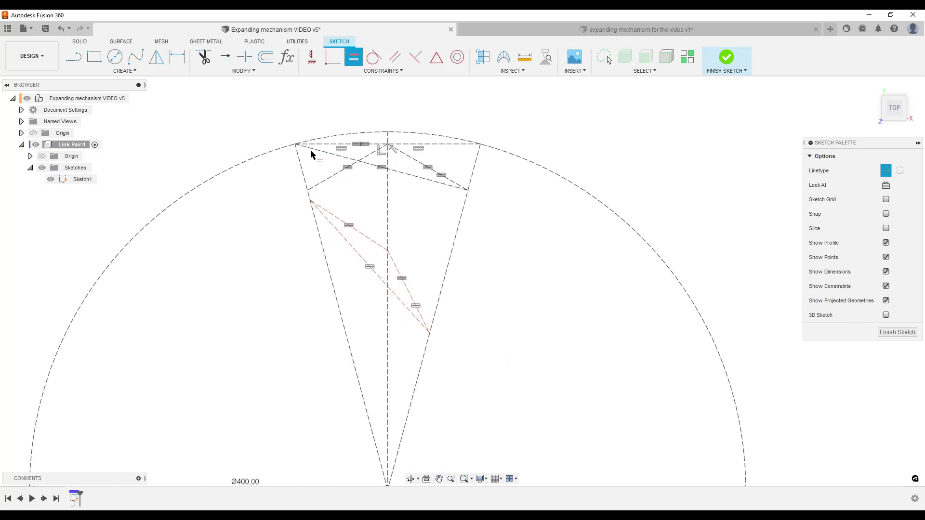
pyautogui.press('Escape')
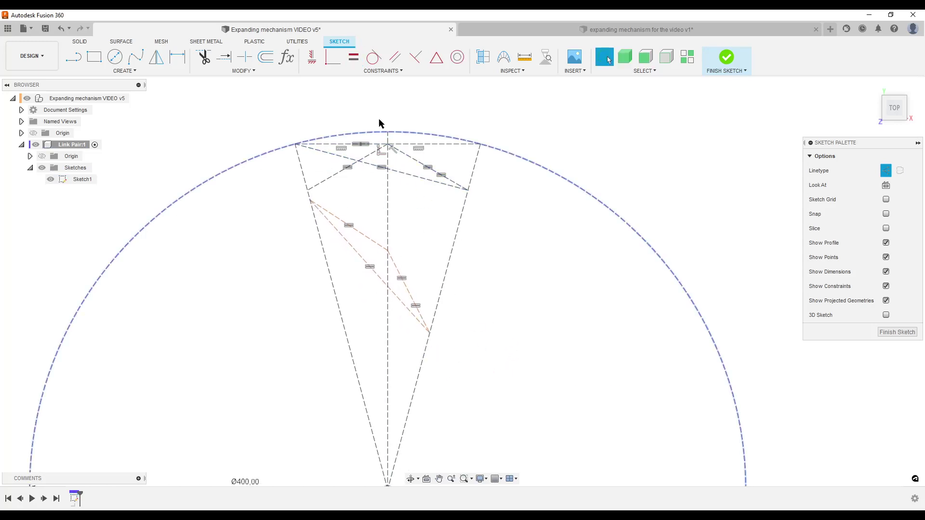
pyautogui.scroll(-3, 429, 236)
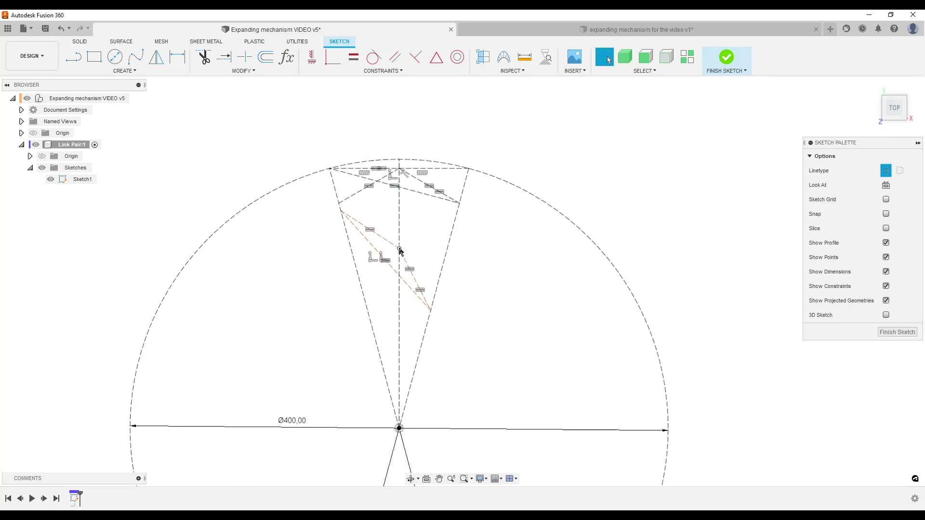
# - Drag the links' shared vertex along the centre line until it settles at Y 100
pyautogui.moveTo(399, 249)
pyautogui.mouseDown()
pyautogui.moveTo(399, 181)
pyautogui.moveTo(398, 357)
pyautogui.moveTo(385, 313)
pyautogui.moveTo(387, 238)
pyautogui.moveTo(405, 265)
pyautogui.mouseUp()
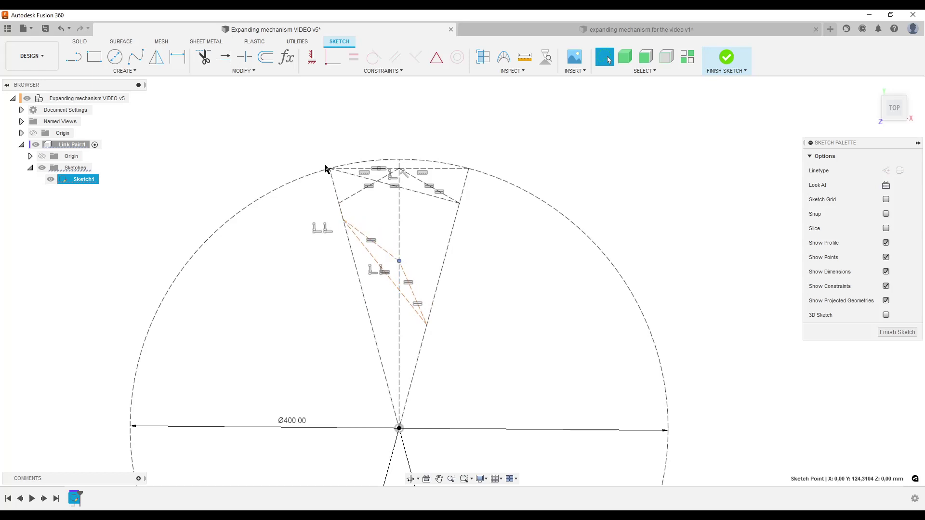
pyautogui.click(334, 193)
pyautogui.moveTo(399, 262); pyautogui.dragTo(398, 171)
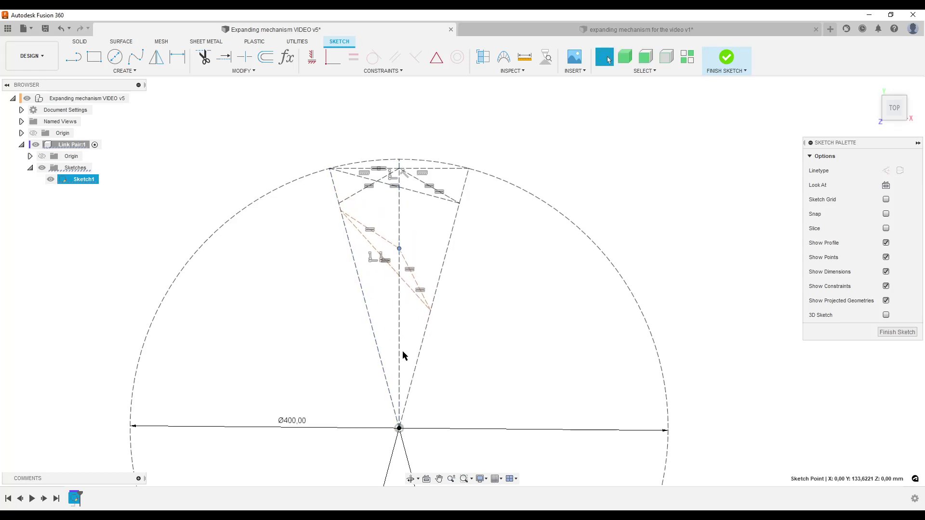
pyautogui.click(423, 316)
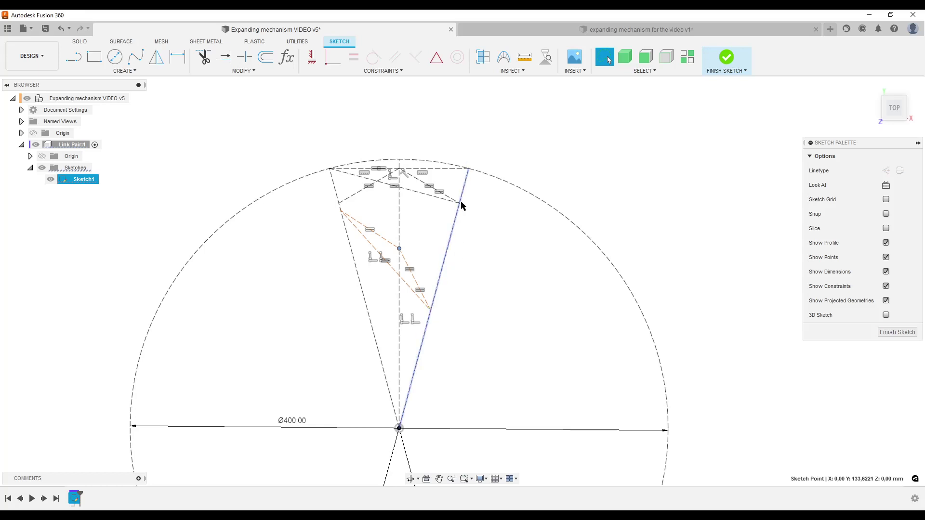
pyautogui.moveTo(399, 248); pyautogui.dragTo(400, 261)
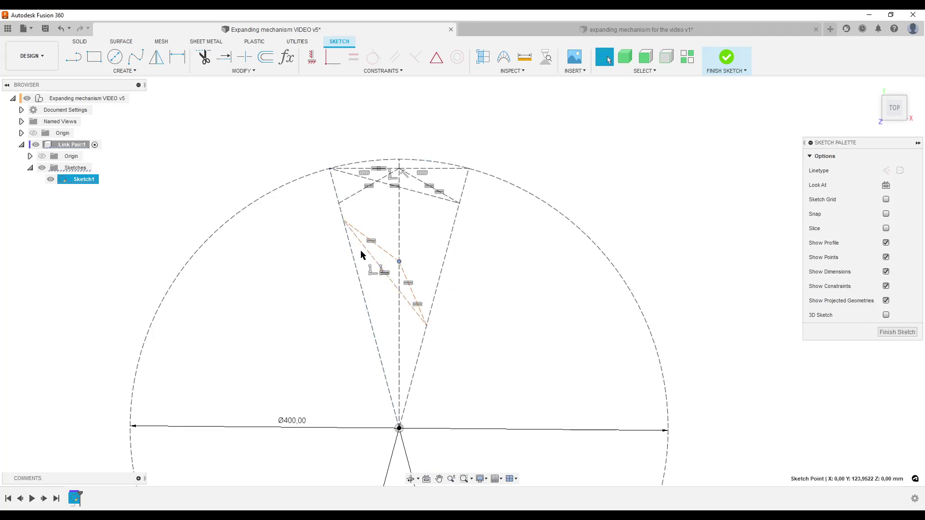
pyautogui.moveTo(400, 264); pyautogui.dragTo(399, 294)
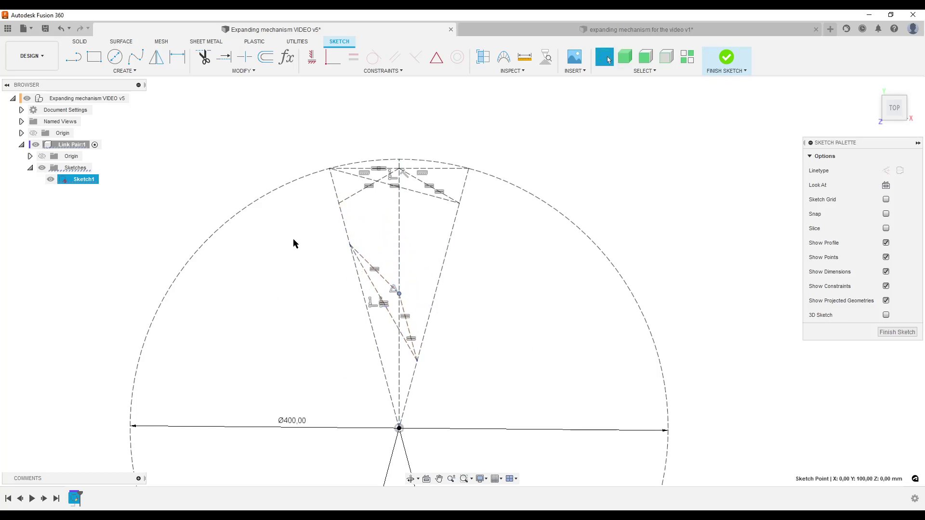
# - Delete the lower triangle lines and the leftover diagonal line
pyautogui.moveTo(293, 238); pyautogui.dragTo(436, 320)
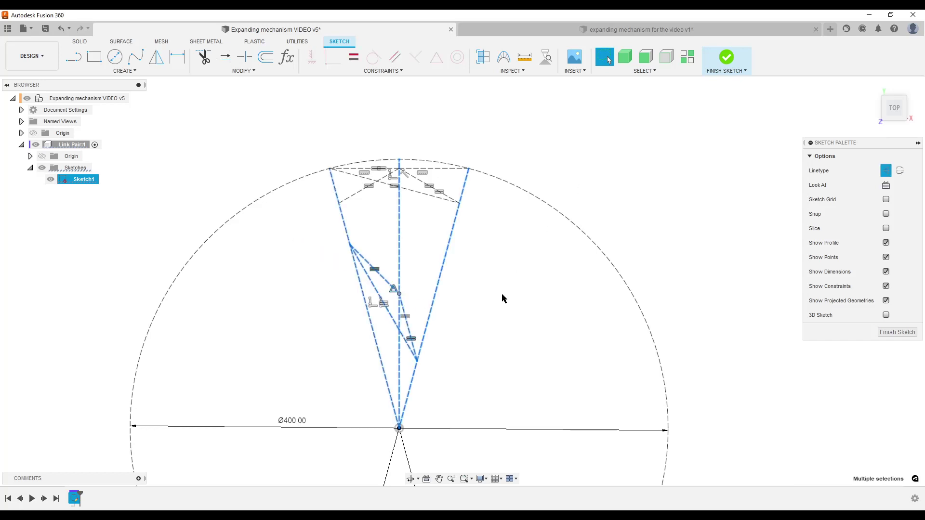
pyautogui.click(336, 241)
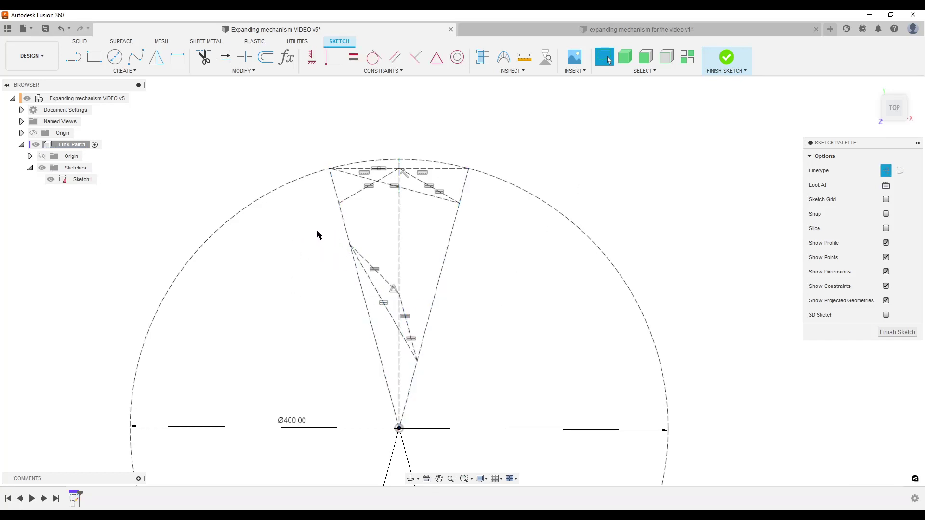
pyautogui.moveTo(317, 230); pyautogui.dragTo(465, 386)
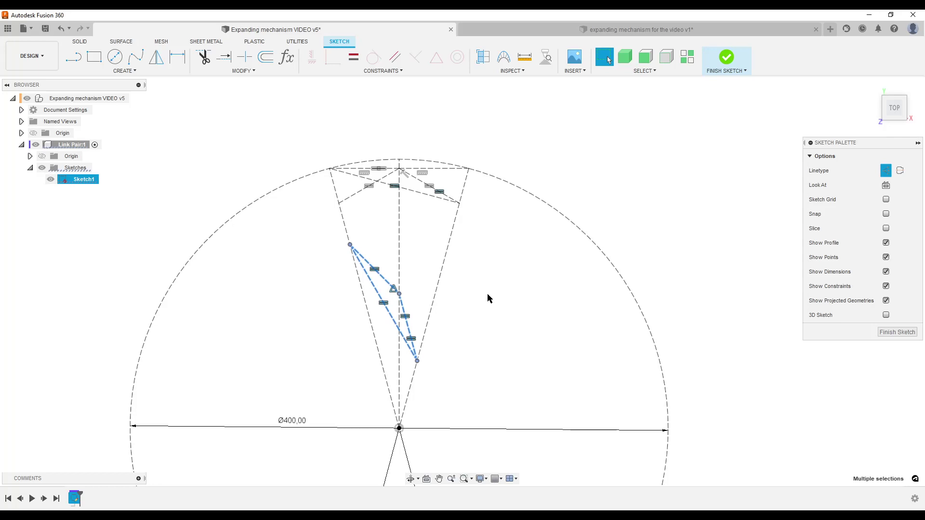
pyautogui.press('Delete')
pyautogui.click(412, 192)
pyautogui.press('Delete')
# - Finish the sketch and rename Sketch1 to 'Geometry'
pyautogui.moveTo(408, 225); pyautogui.dragTo(417, 233, button='middle')
pyautogui.scroll(4, 347, 261)
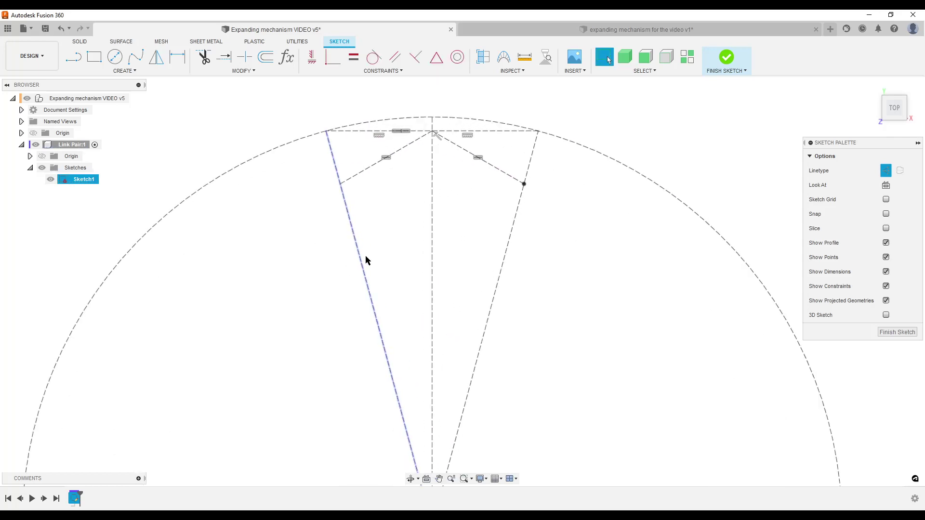
pyautogui.scroll(-5, 530, 166)
pyautogui.moveTo(564, 249); pyautogui.dragTo(530, 258, button='middle')
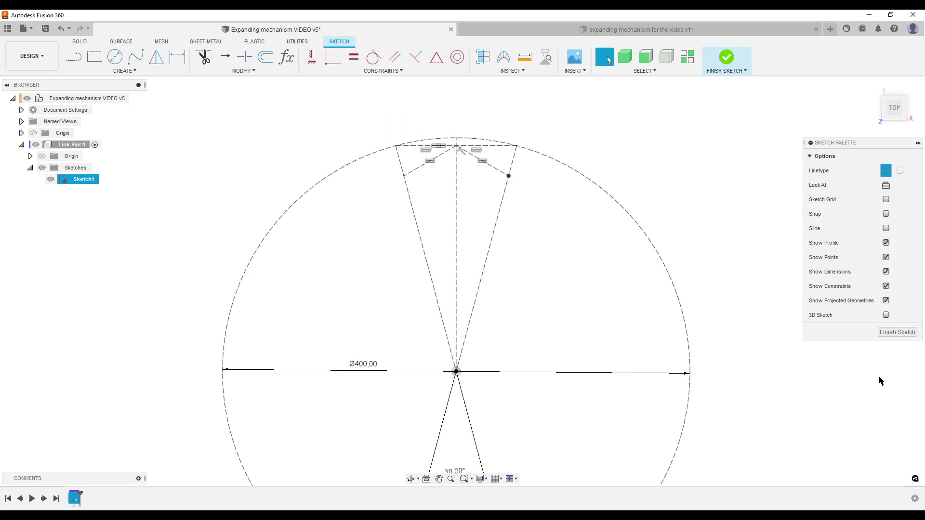
pyautogui.click(894, 332)
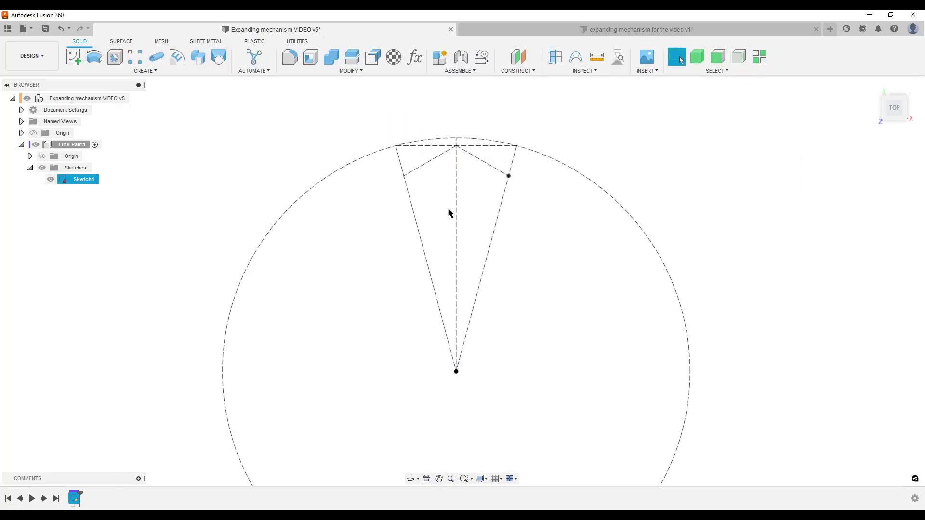
pyautogui.click(85, 178)
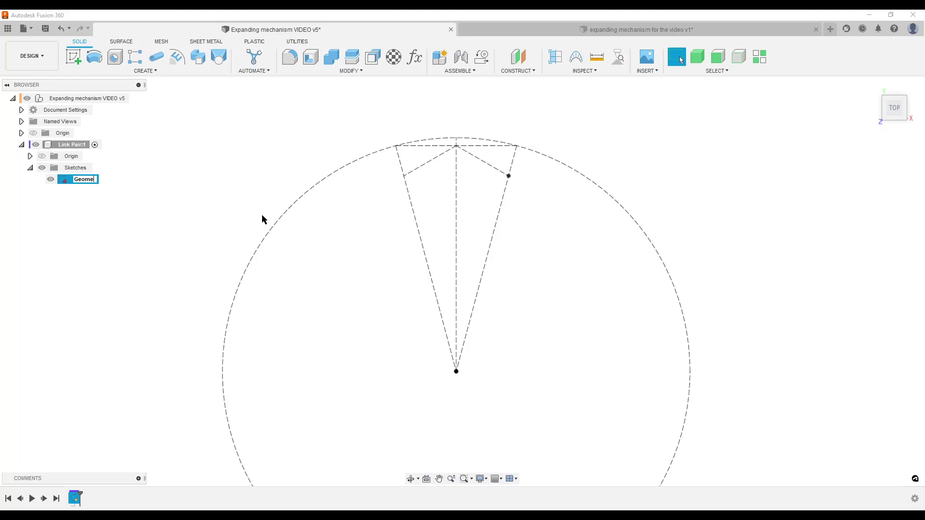
pyautogui.press('Return')
# - Start a new sketch on the XY plane
pyautogui.click(74, 57)
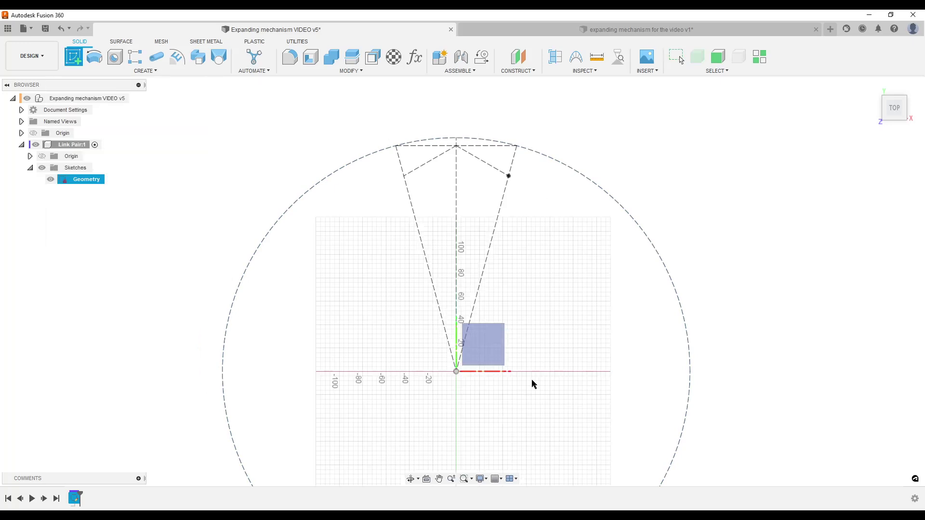
pyautogui.click(479, 355)
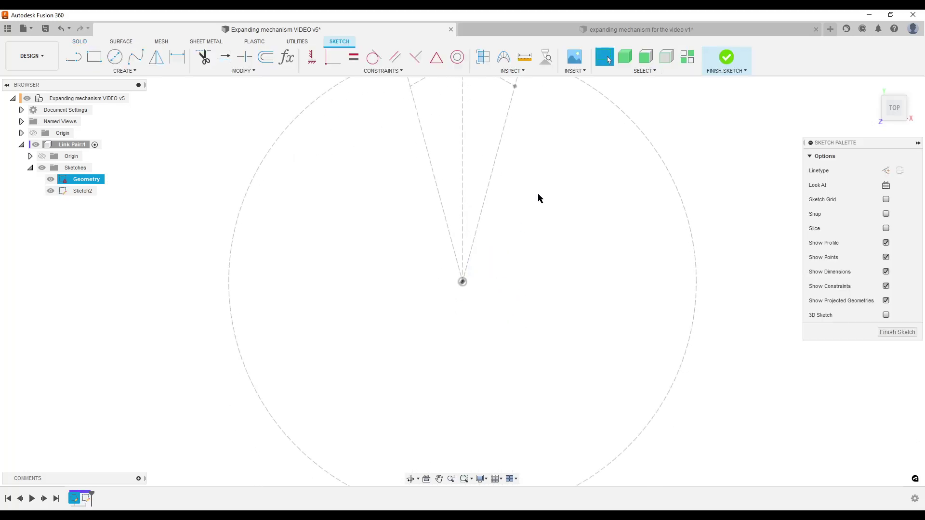
pyautogui.scroll(-2, 539, 198)
pyautogui.moveTo(539, 200); pyautogui.dragTo(522, 341, button='middle')
# - Project the top-left corner and top centre pivot points, then hide Sketch1
pyautogui.press('p')
pyautogui.scroll(5, 448, 331)
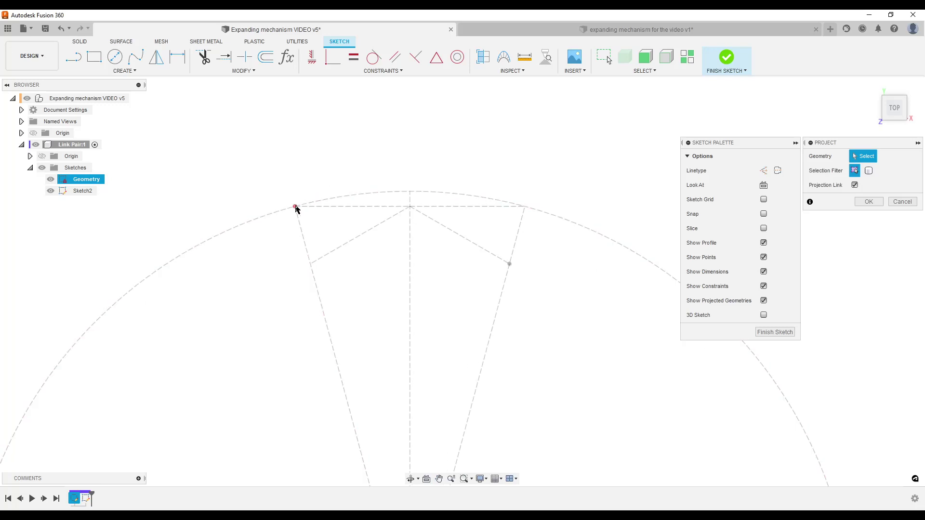
pyautogui.click(295, 207)
pyautogui.click(410, 206)
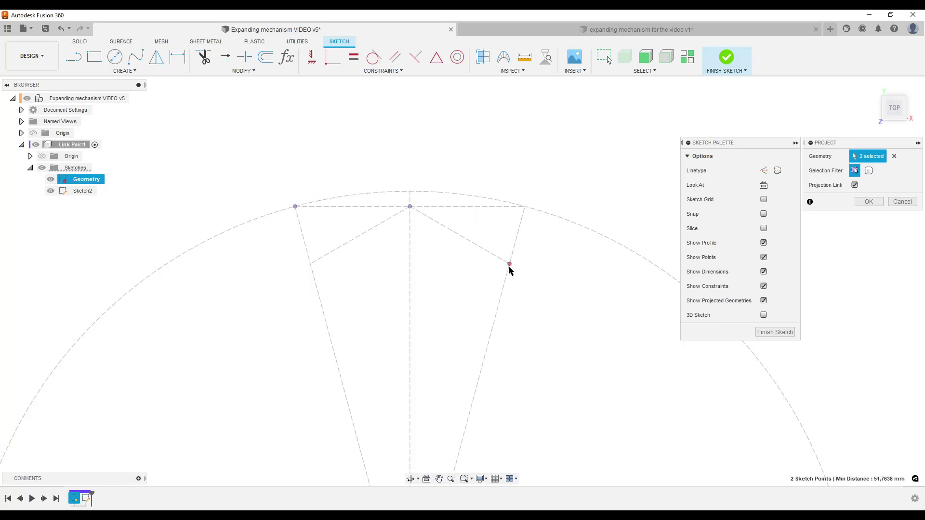
pyautogui.click(869, 201)
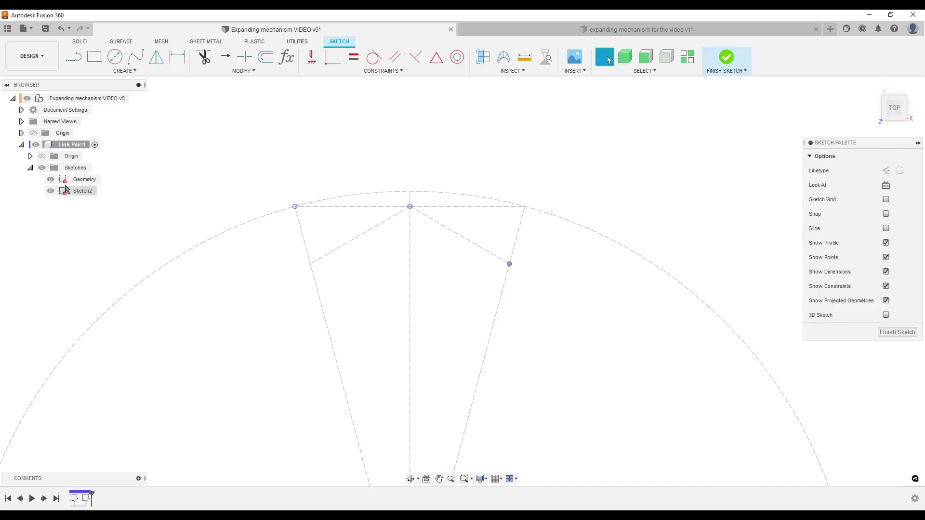
pyautogui.click(50, 179)
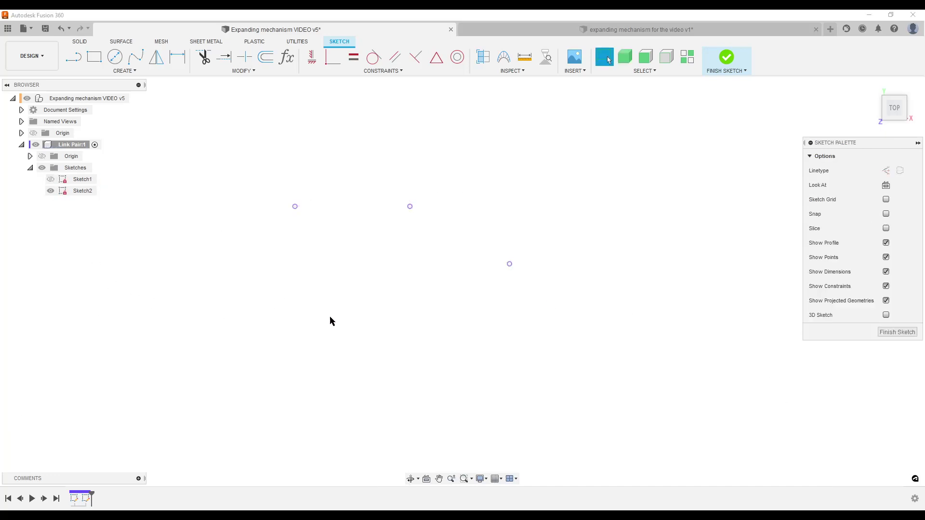
# - Draw circles on the three projected points and constrain them Equal
pyautogui.press('c')
pyautogui.click(295, 206)
pyautogui.click(322, 246)
pyautogui.click(410, 207)
pyautogui.click(418, 260)
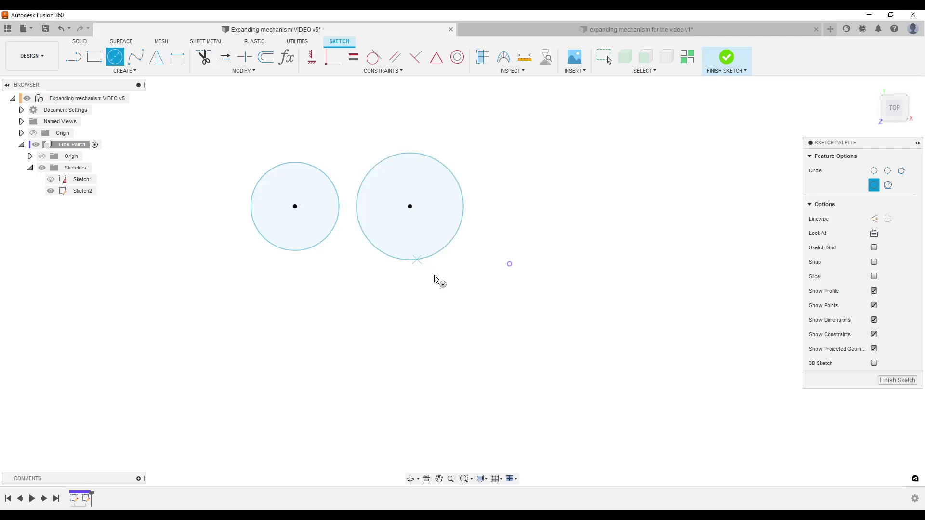
pyautogui.click(510, 264)
pyautogui.click(518, 309)
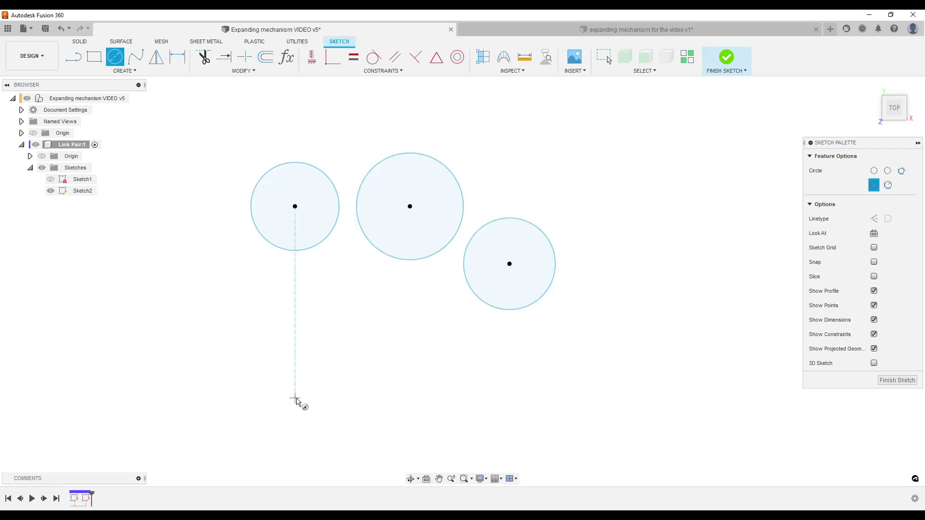
pyautogui.press('Escape')
pyautogui.moveTo(195, 115); pyautogui.dragTo(598, 428)
pyautogui.click(353, 56)
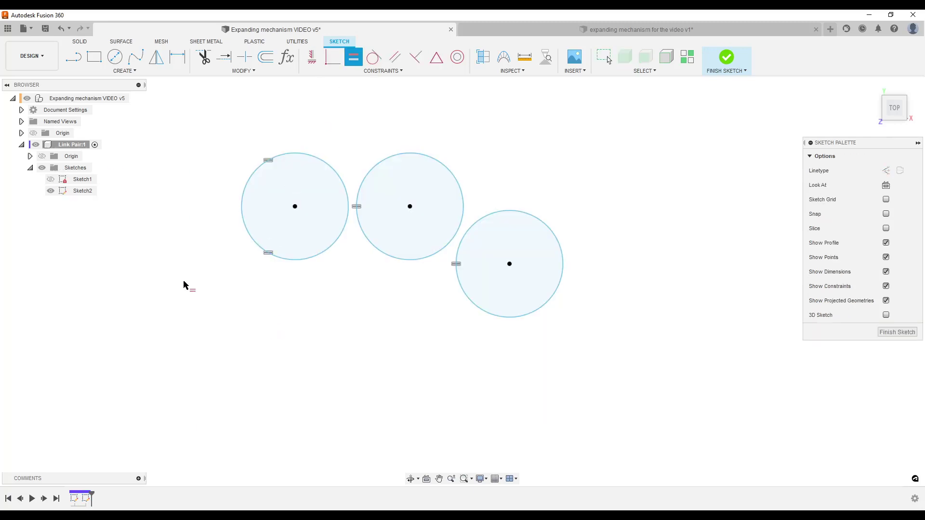
# - Draw a three-point arc slot from the first to the third circle centre, bending through the middle
pyautogui.click(124, 72)
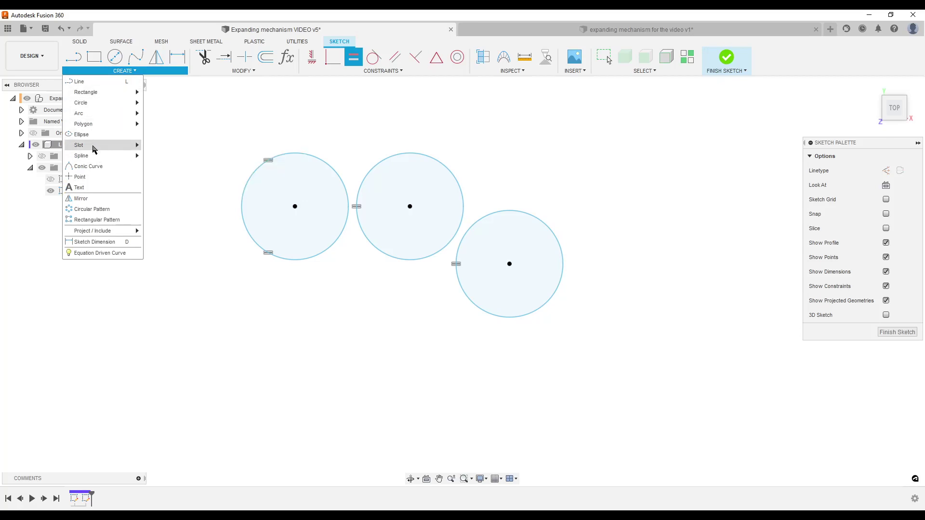
pyautogui.moveTo(92, 145)
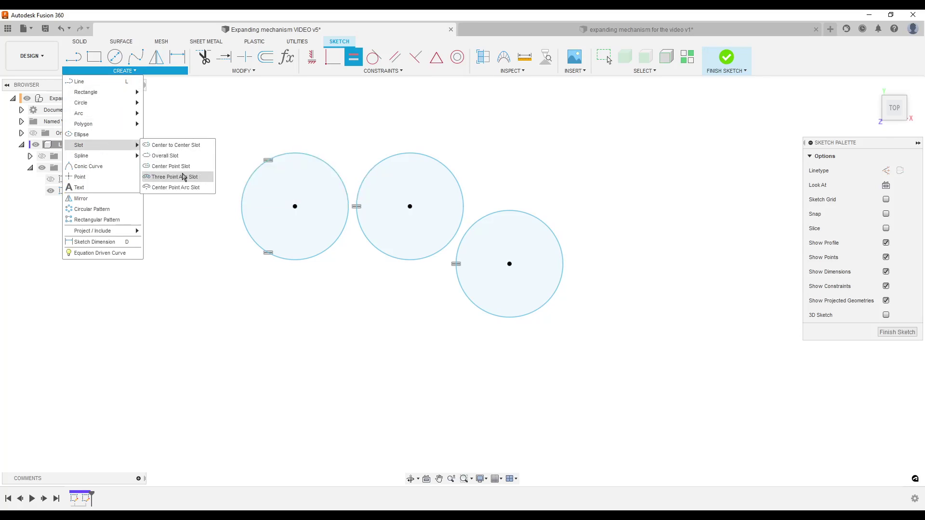
pyautogui.click(194, 178)
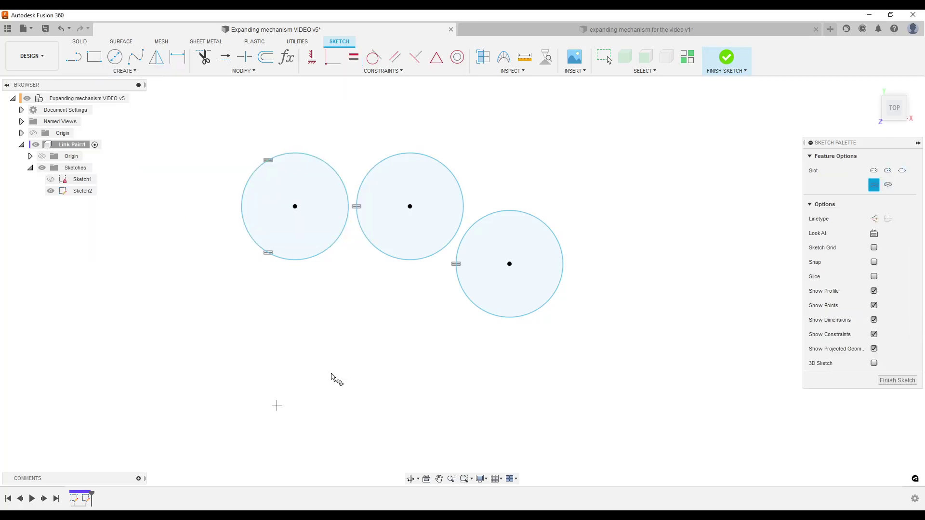
pyautogui.click(295, 206)
pyautogui.click(509, 264)
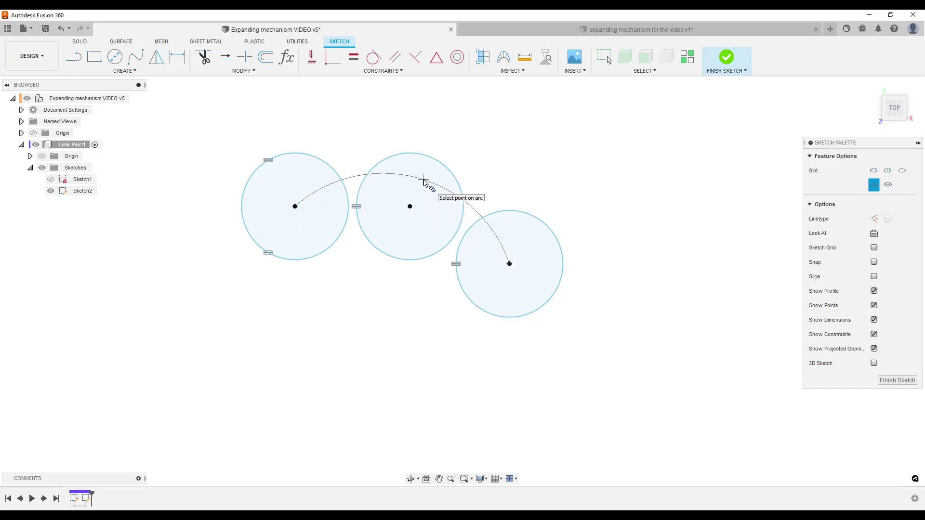
pyautogui.click(410, 207)
pyautogui.click(412, 227)
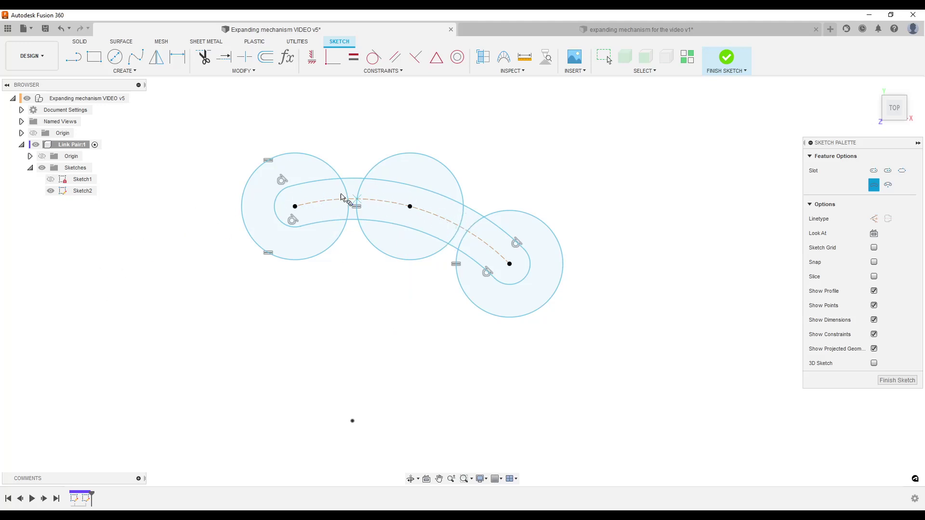
# - Bend the slot's centre arc and make it coincident with the middle circle's centre
pyautogui.press('Escape')
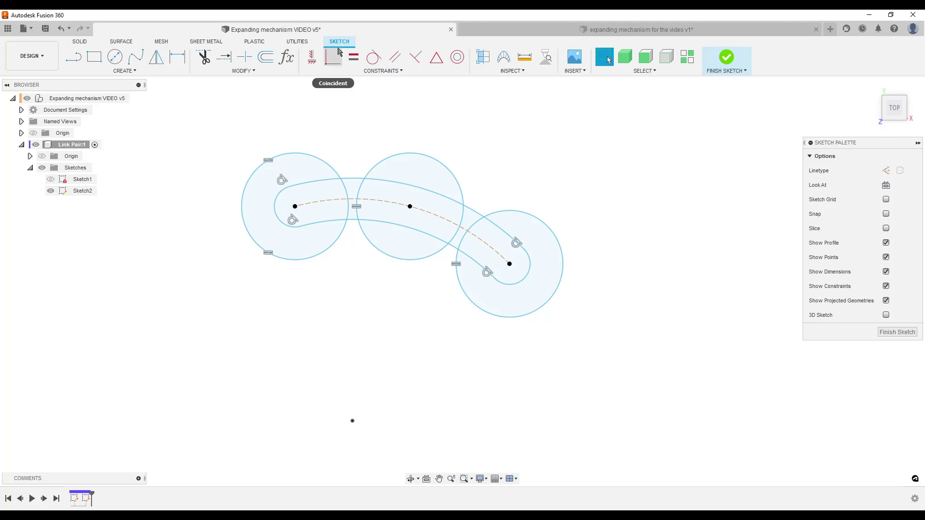
pyautogui.moveTo(430, 212); pyautogui.dragTo(412, 206)
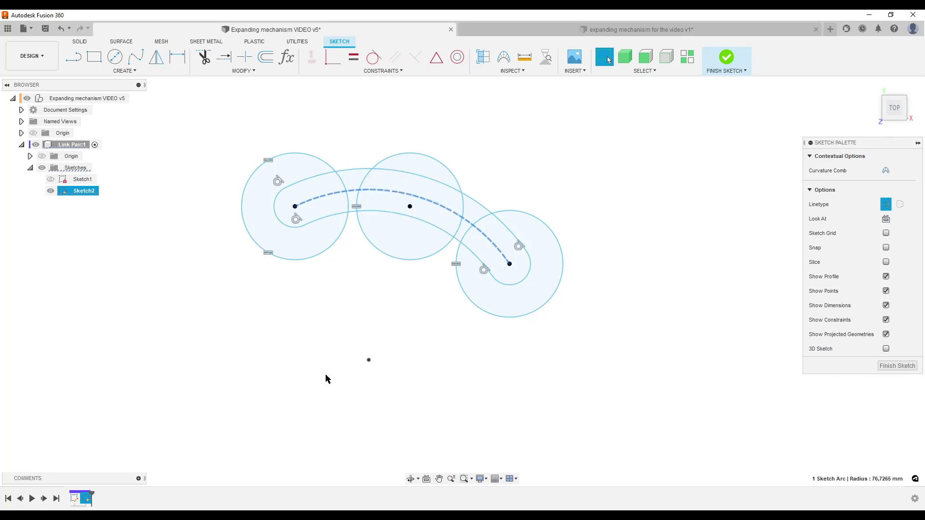
pyautogui.click(332, 58)
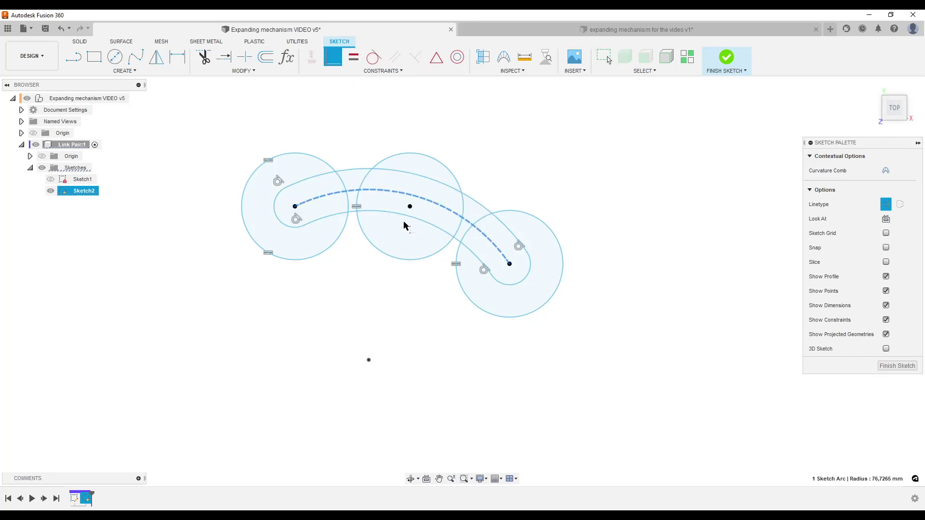
pyautogui.click(371, 372)
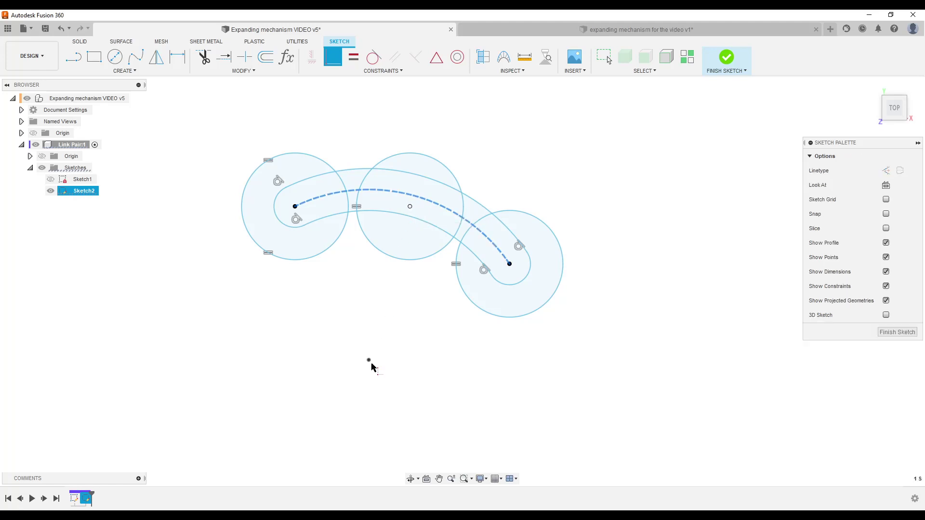
pyautogui.hotkey('ctrl', 'z')
# - Dimension the link's end arc as a 12 mm diameter
pyautogui.press('d')
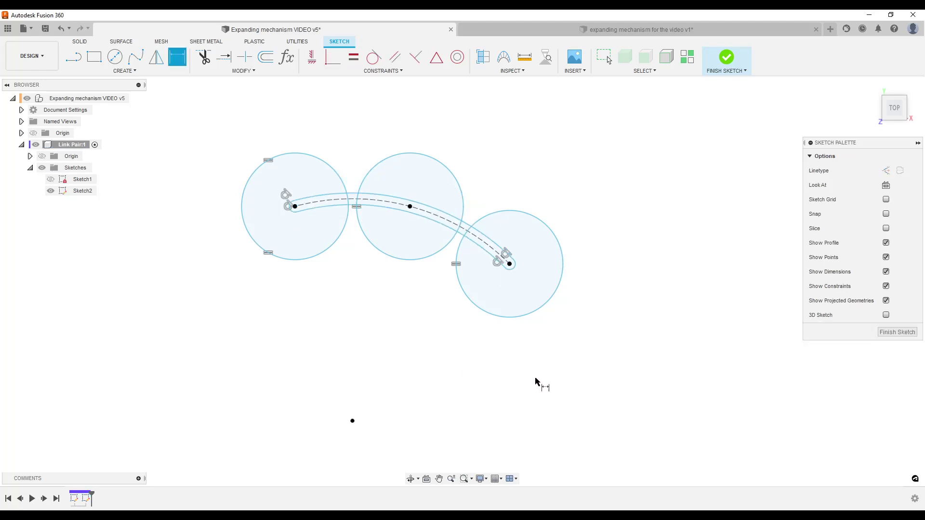
pyautogui.scroll(3, 533, 376)
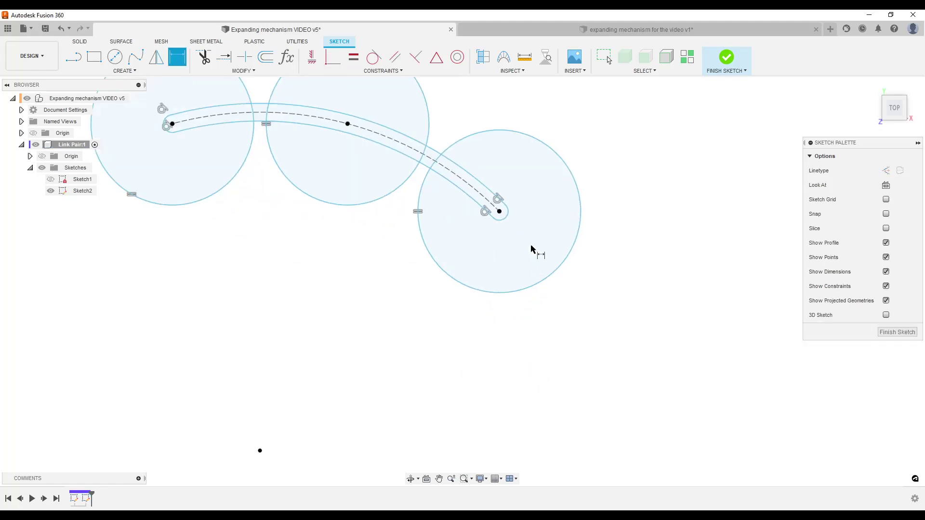
pyautogui.click(504, 219)
pyautogui.rightClick(618, 314)
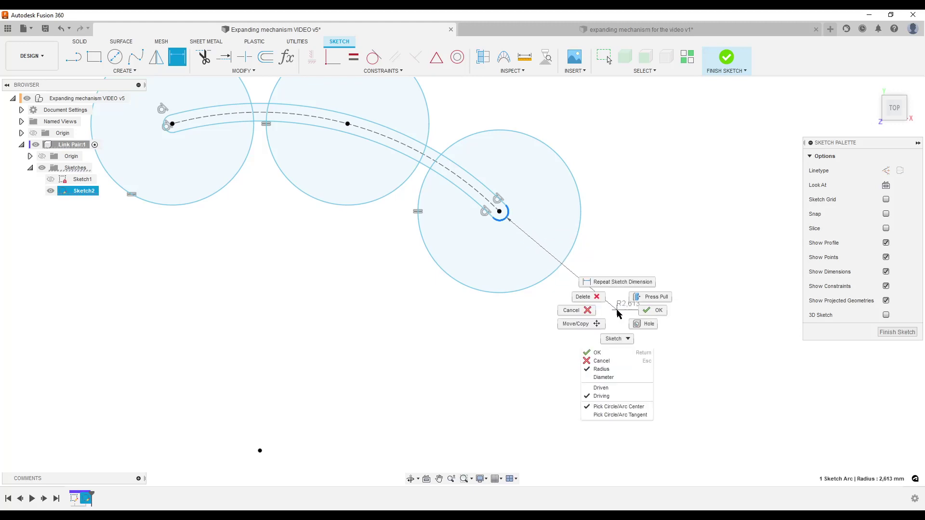
pyautogui.click(604, 377)
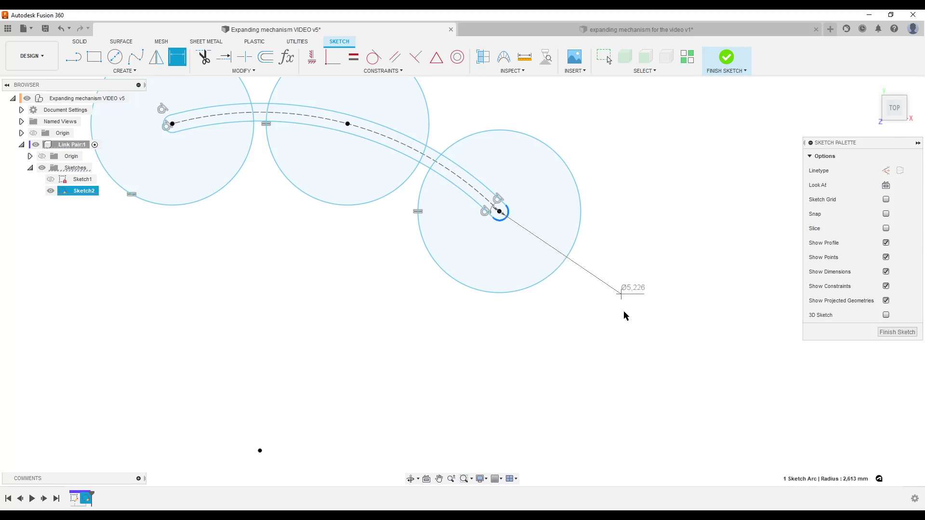
pyautogui.click(623, 295)
pyautogui.write('12')
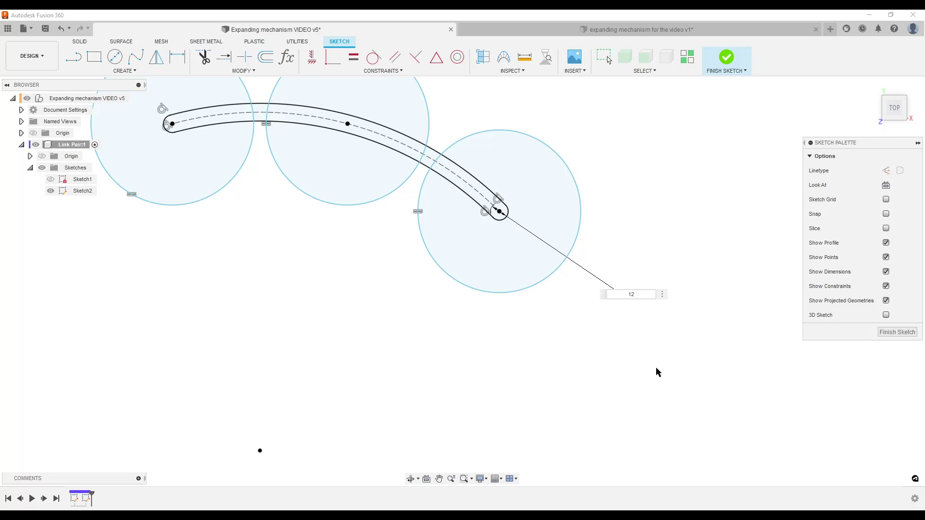
pyautogui.press('Return')
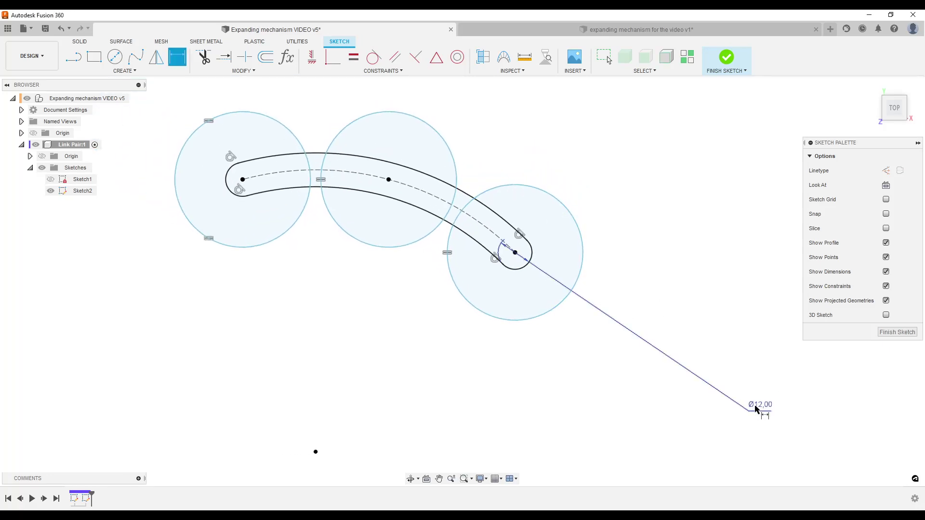
pyautogui.moveTo(758, 411); pyautogui.dragTo(607, 320)
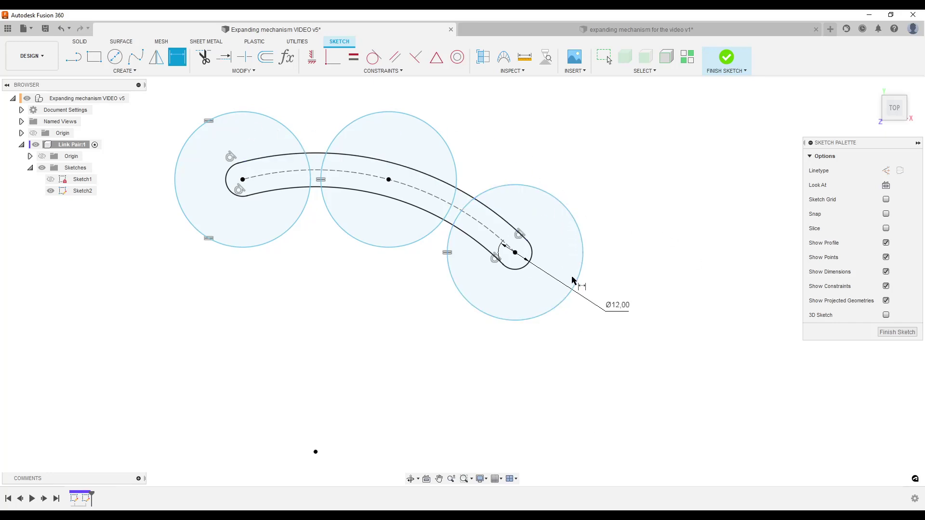
# - Set the end pin hole diameter to d3-4 (Ø8 mm) and move its dimension beside the hole
pyautogui.click(584, 242)
pyautogui.click(596, 242)
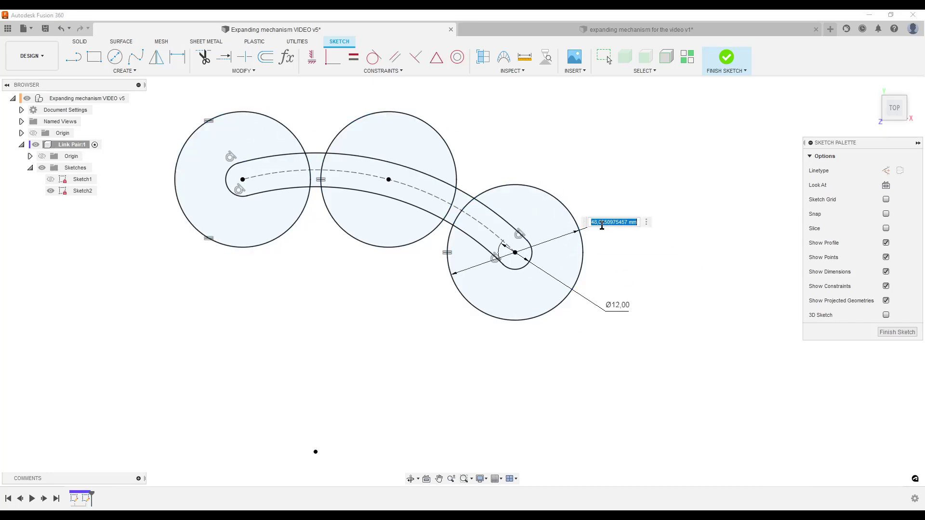
pyautogui.click(618, 305)
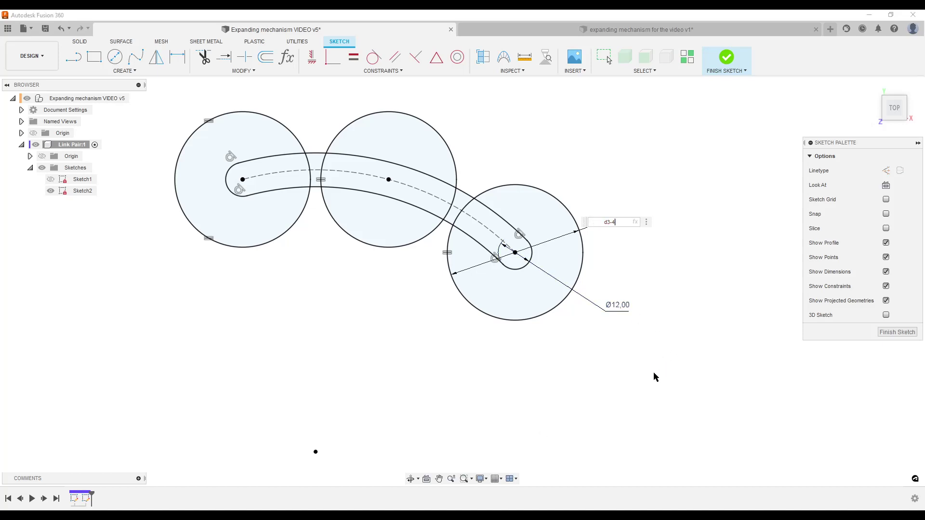
pyautogui.write('-4')
pyautogui.press('Return')
pyautogui.scroll(5, 539, 295)
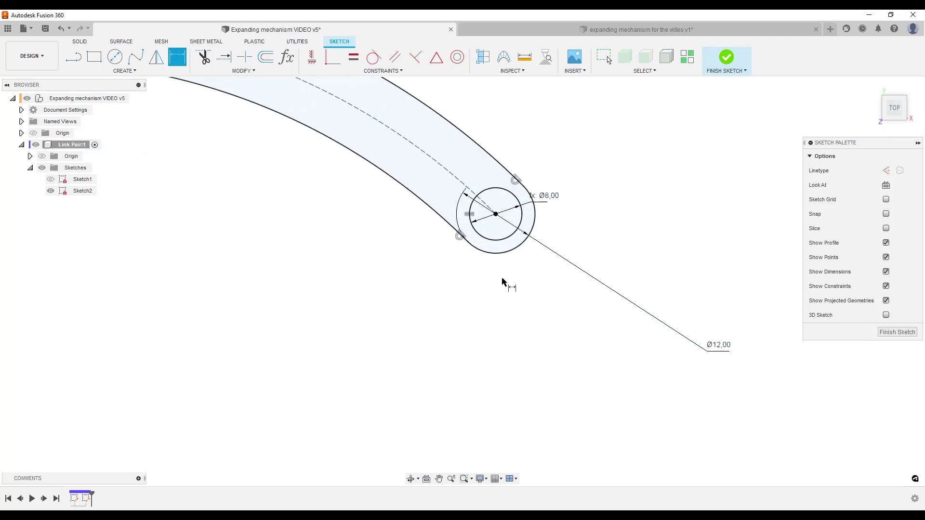
pyautogui.press('Escape')
pyautogui.scroll(-4, 436, 318)
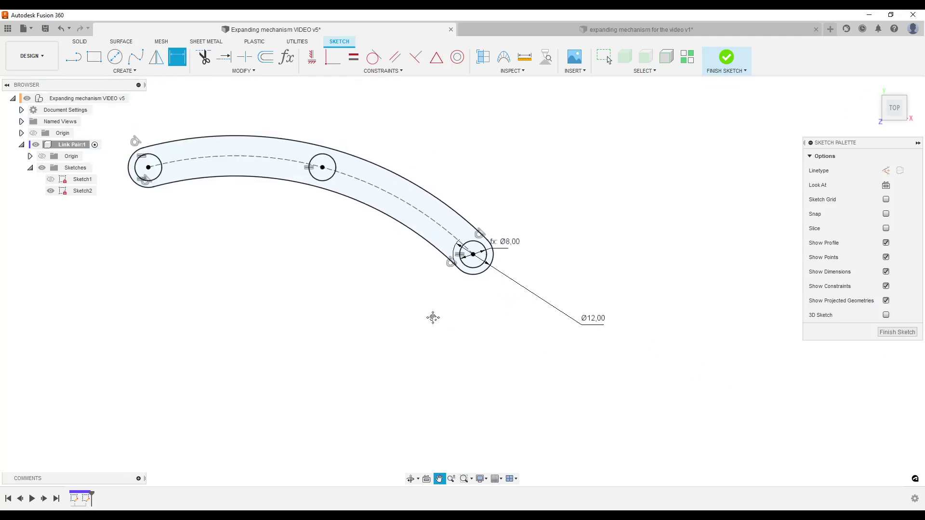
pyautogui.press('d')
pyautogui.scroll(1, 436, 318)
pyautogui.moveTo(543, 236); pyautogui.dragTo(609, 264)
pyautogui.scroll(-3, 388, 336)
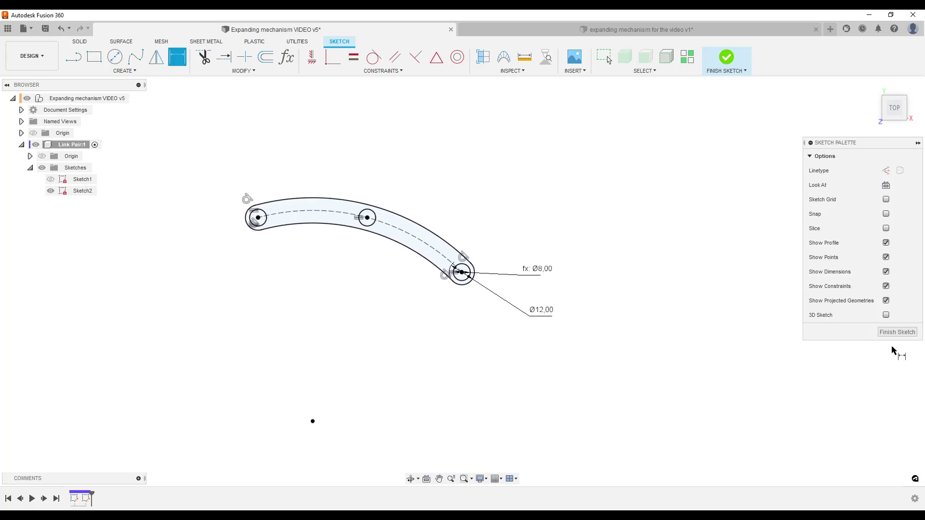
# - Finish the sketch and extrude the curved link profile 4 mm with the New Component operation
pyautogui.click(897, 332)
pyautogui.keyDown('shift'); pyautogui.moveTo(280, 350); pyautogui.dragTo(321, 309, button='middle'); pyautogui.keyUp('shift')
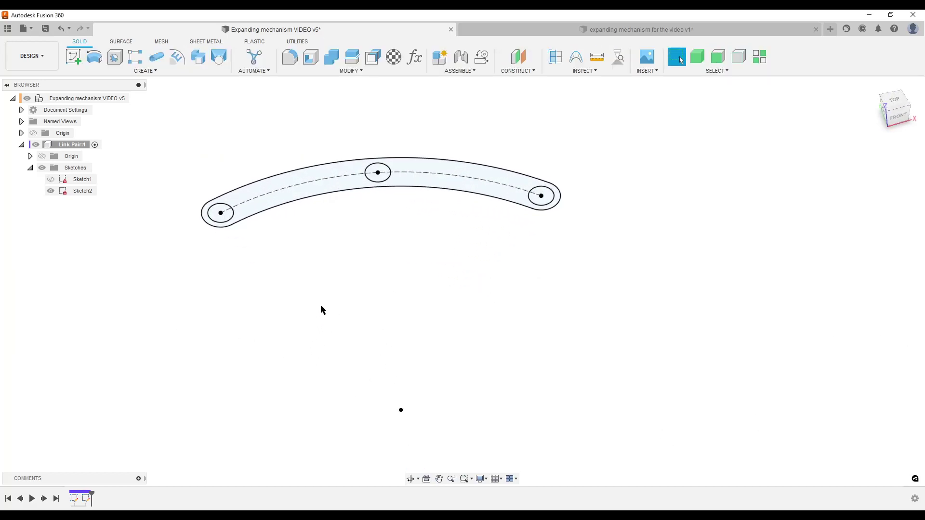
pyautogui.press('e')
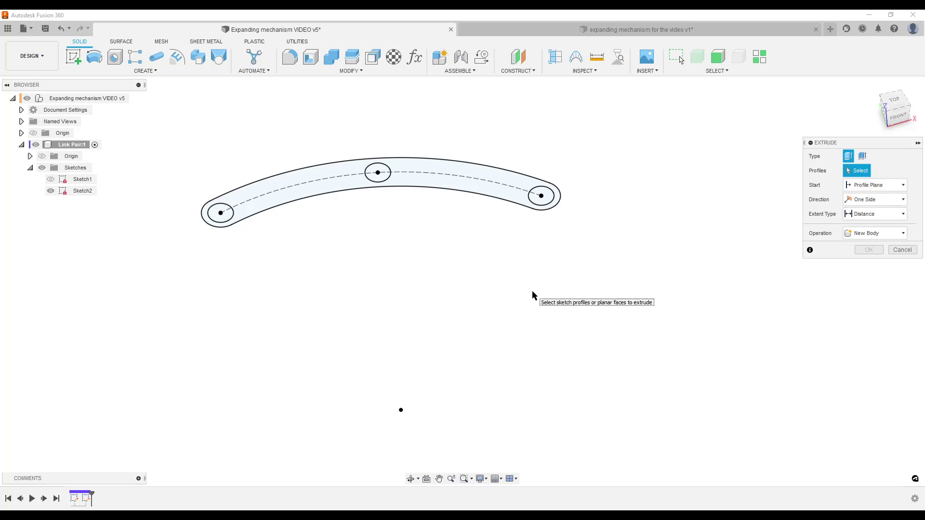
pyautogui.click(880, 236)
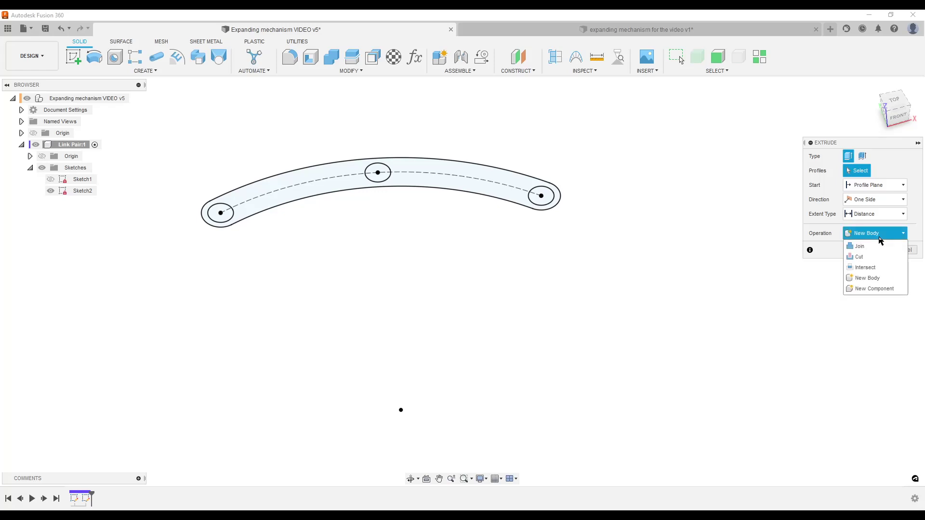
pyautogui.click(885, 290)
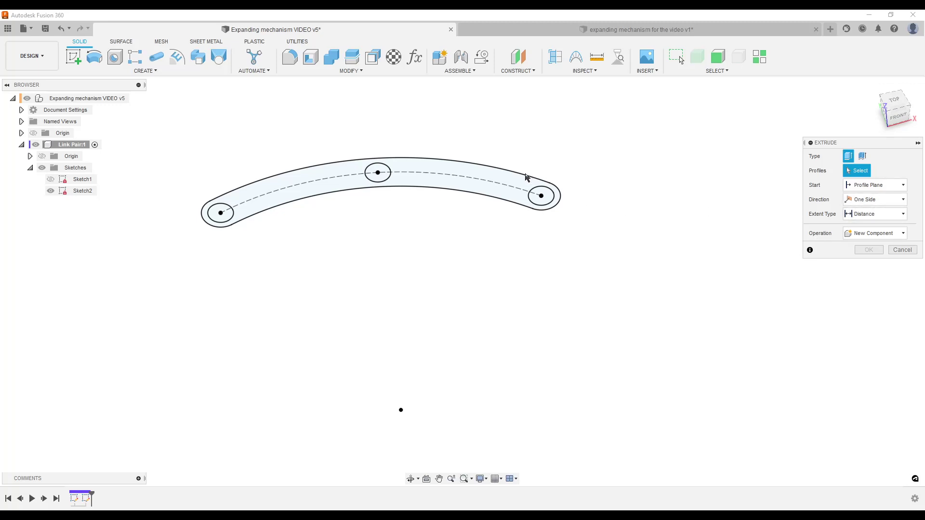
pyautogui.click(487, 182)
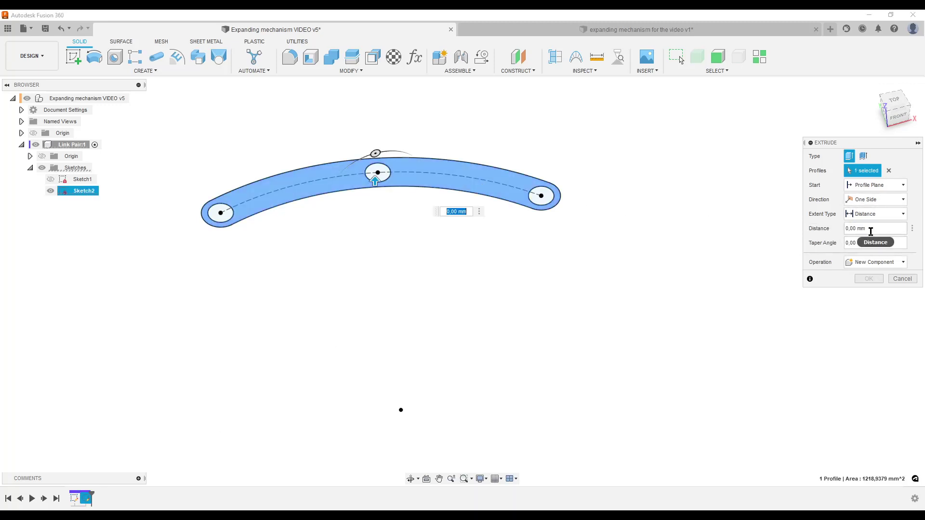
pyautogui.click(853, 228)
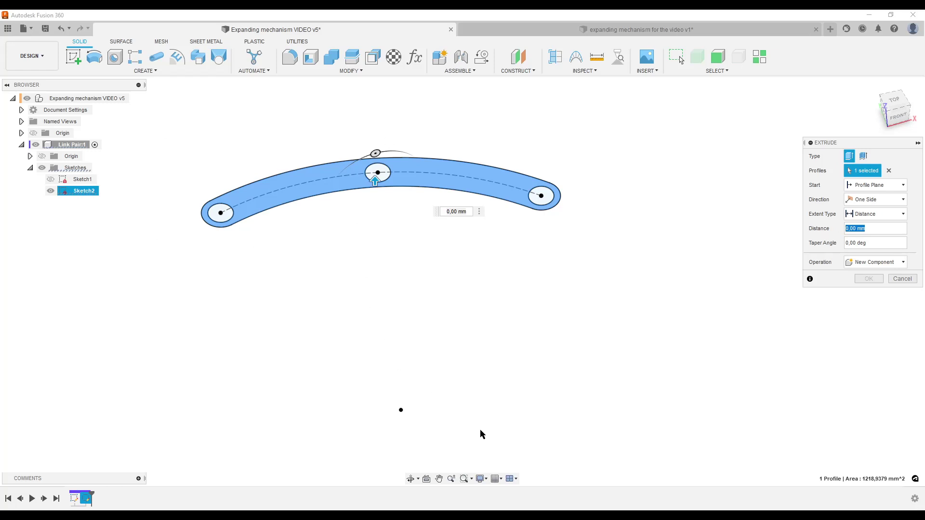
pyautogui.write('4')
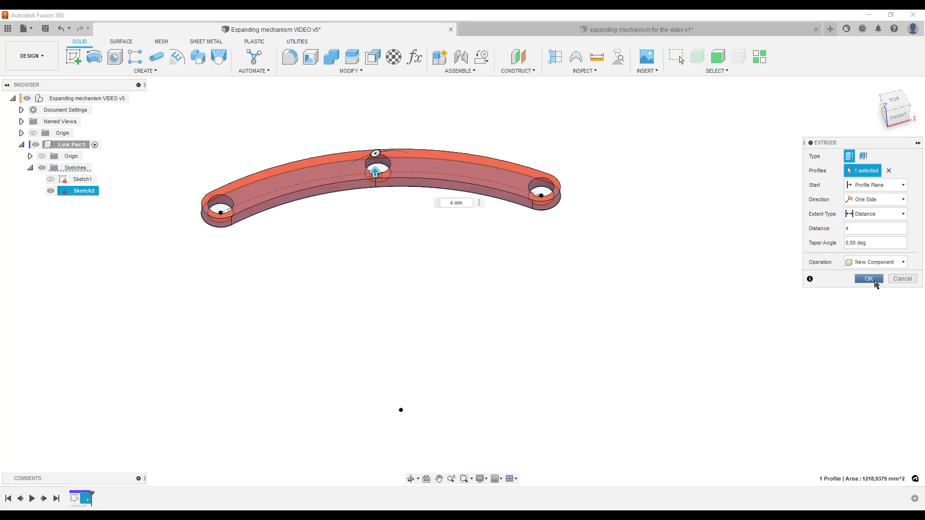
pyautogui.click(868, 278)
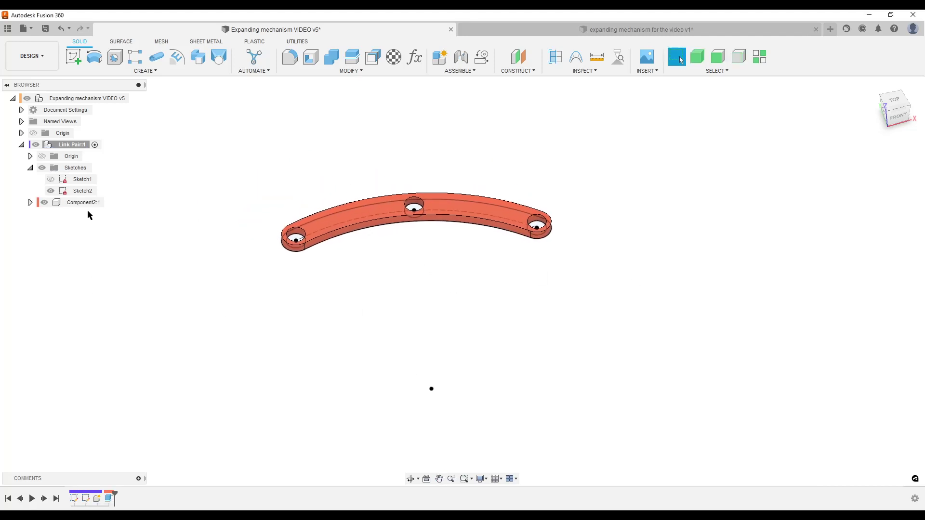
# - Rename Sketch2 to 'Link Top S'
pyautogui.rightClick(81, 191)
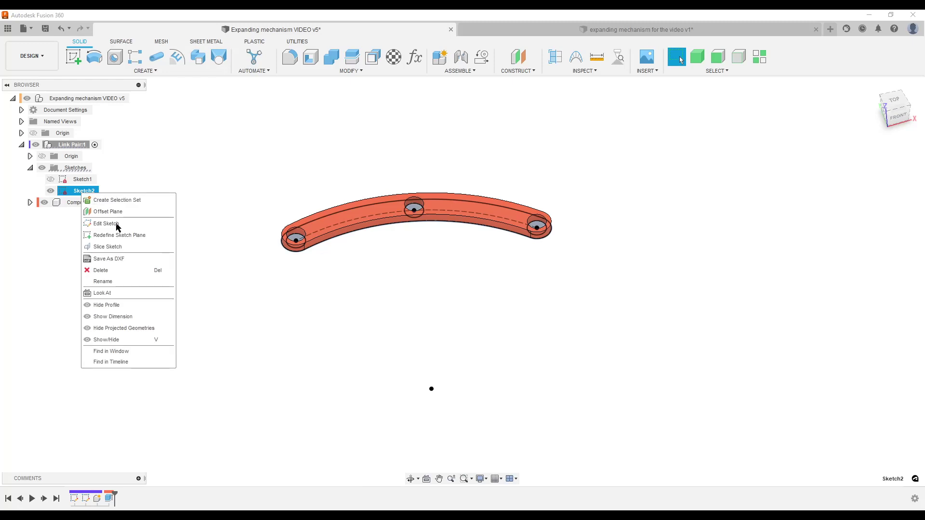
pyautogui.click(119, 281)
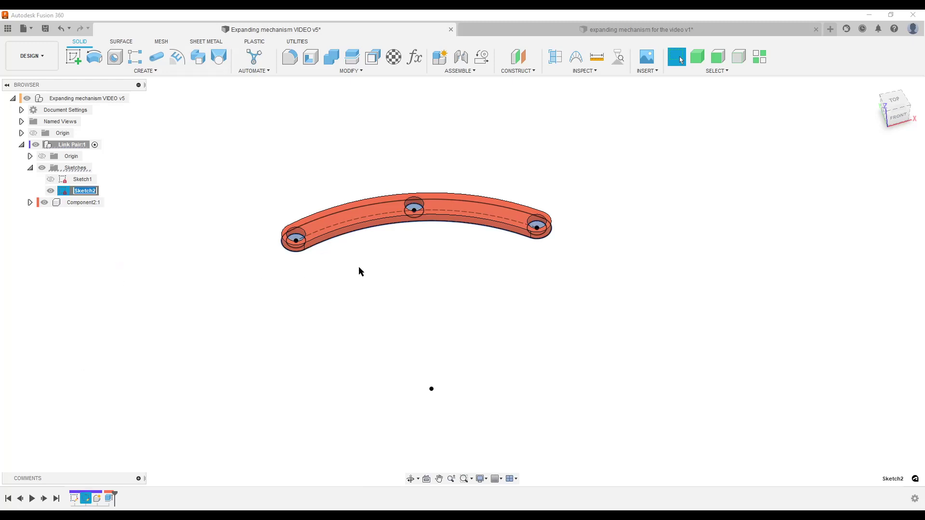
pyautogui.write('Link')
pyautogui.press('Return')
# - Rename Component2:1 to 'Link Top' and clear the selection
pyautogui.rightClick(83, 202)
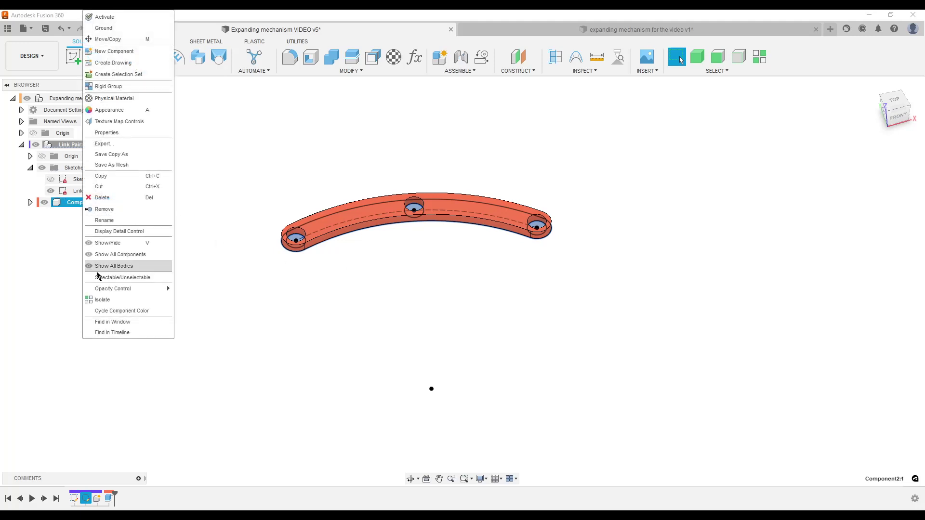
pyautogui.click(100, 221)
pyautogui.write('Link Top')
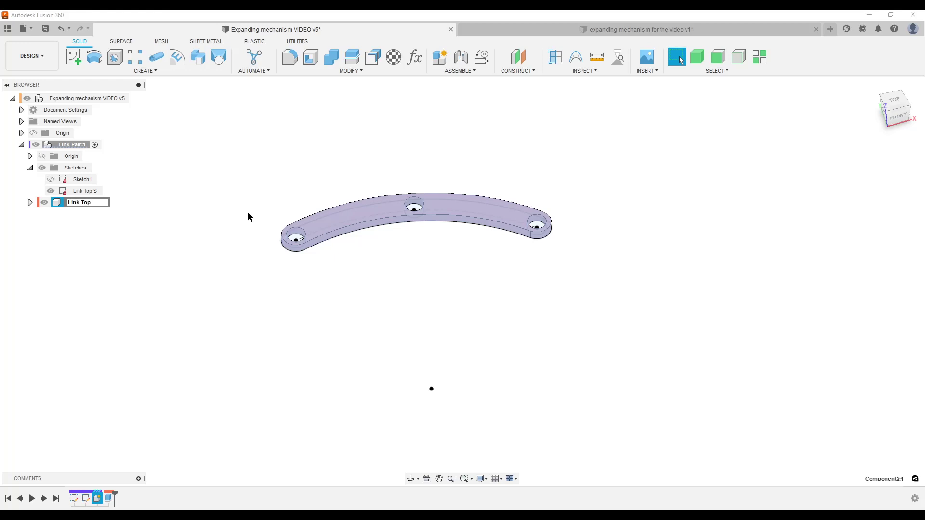
pyautogui.press('Return')
pyautogui.click(506, 268)
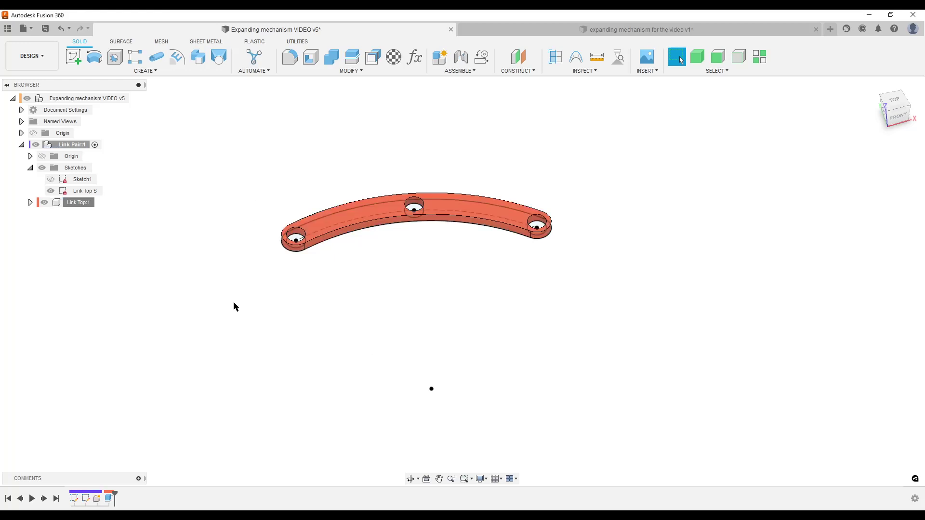
pyautogui.scroll(5, 491, 291)
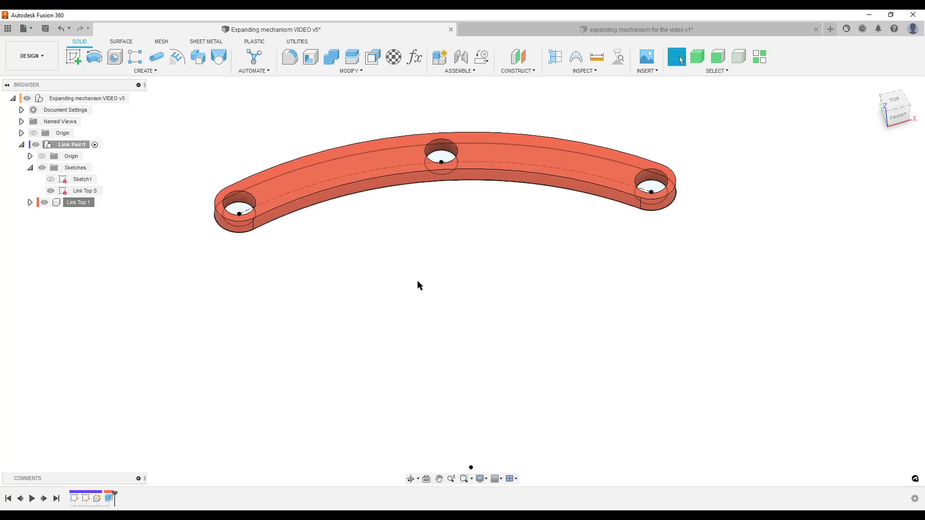
# - Hide the Link Top body, show Sketch1, and start a new sketch from the top view
pyautogui.click(45, 203)
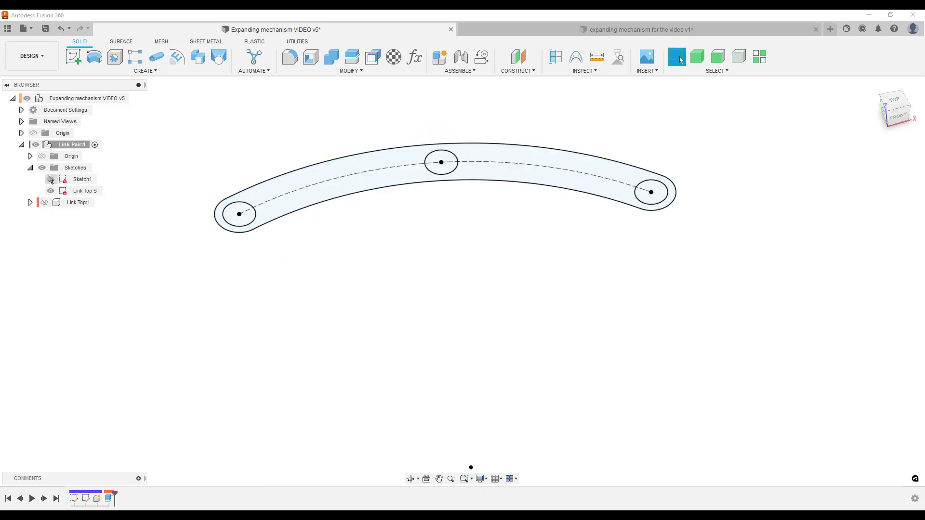
pyautogui.click(50, 179)
pyautogui.click(894, 100)
pyautogui.click(79, 67)
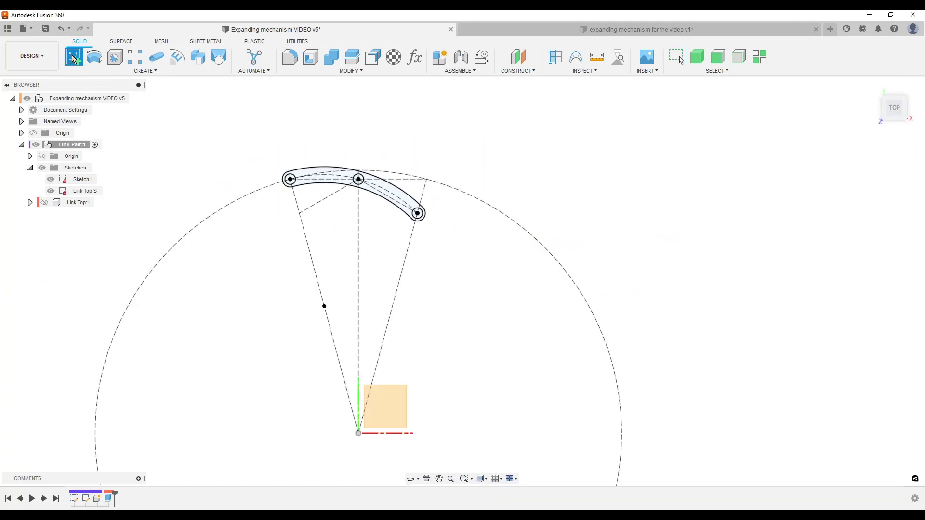
pyautogui.click(386, 407)
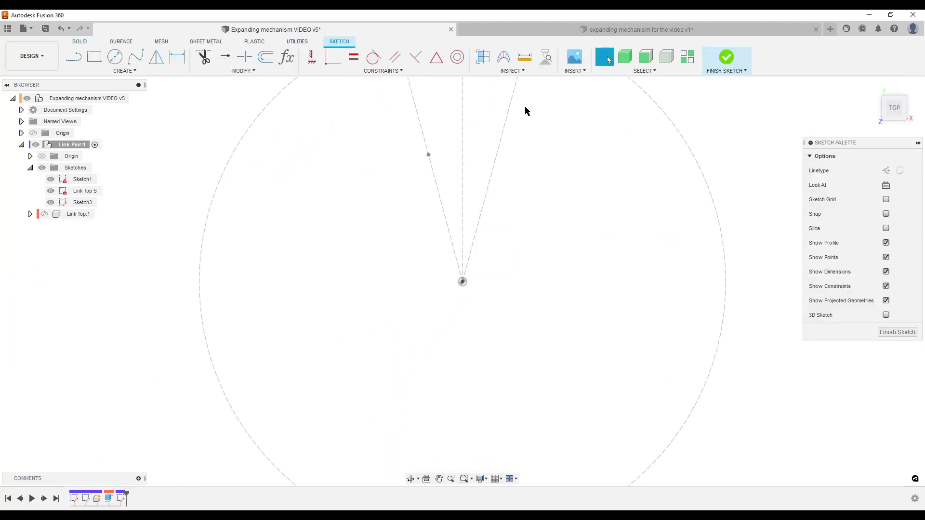
pyautogui.moveTo(524, 111)
pyautogui.mouseDown(button='middle')
pyautogui.moveTo(475, 402)
pyautogui.moveTo(493, 283)
pyautogui.mouseUp(button='middle')
pyautogui.scroll(3, 436, 386)
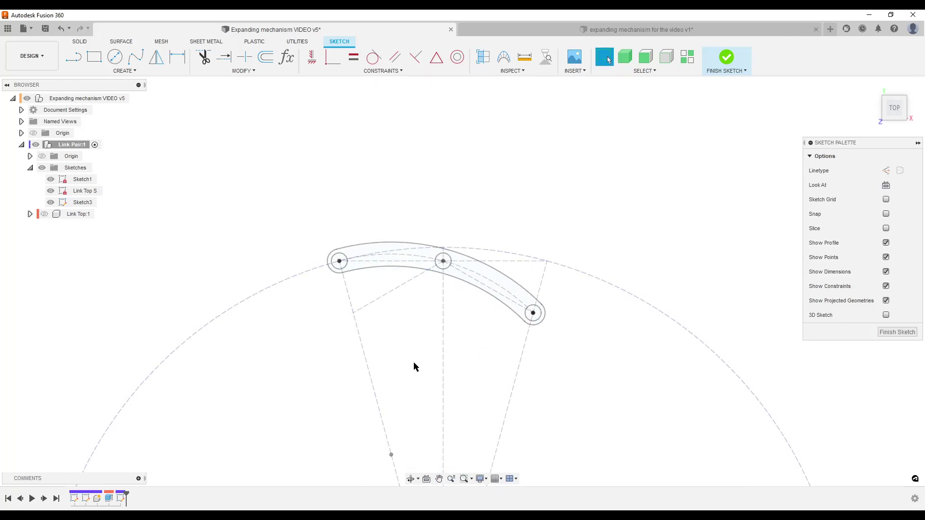
# - Project the link's three pivot points into the new sketch
pyautogui.press('p')
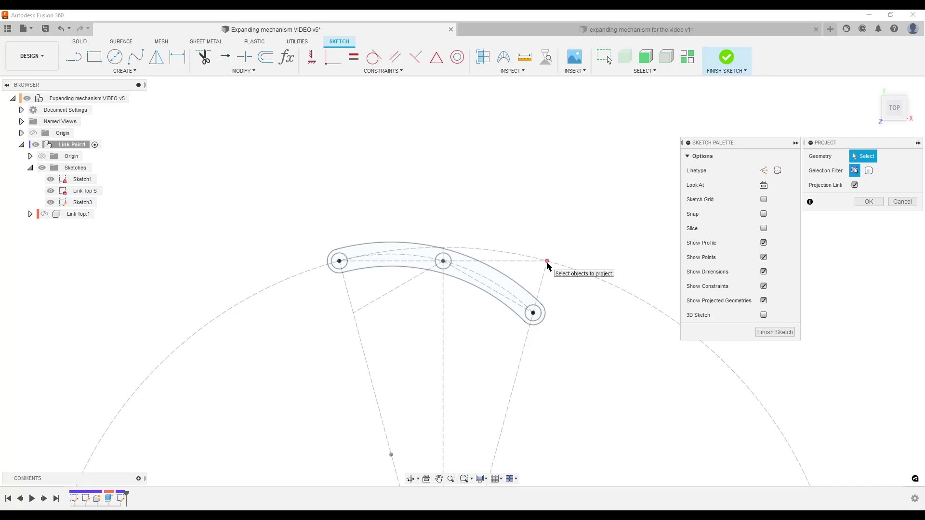
pyautogui.click(547, 262)
pyautogui.click(443, 262)
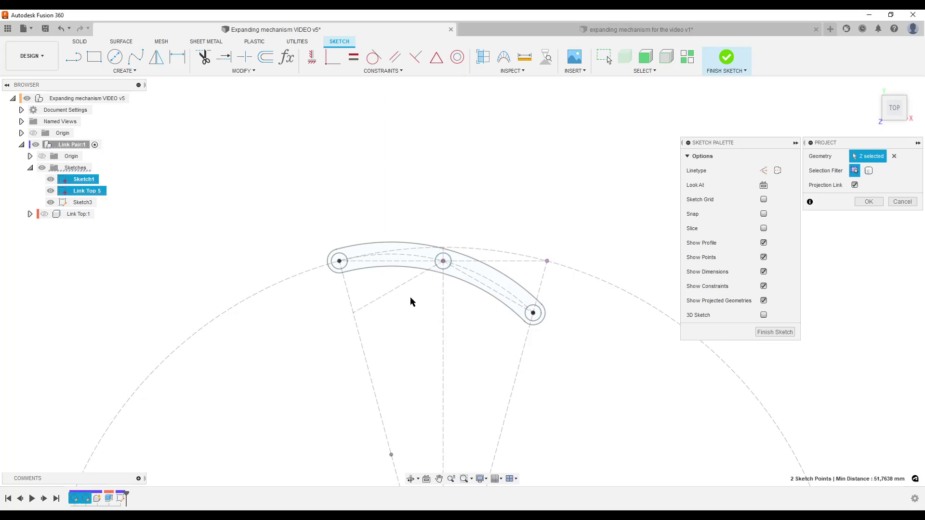
pyautogui.click(354, 313)
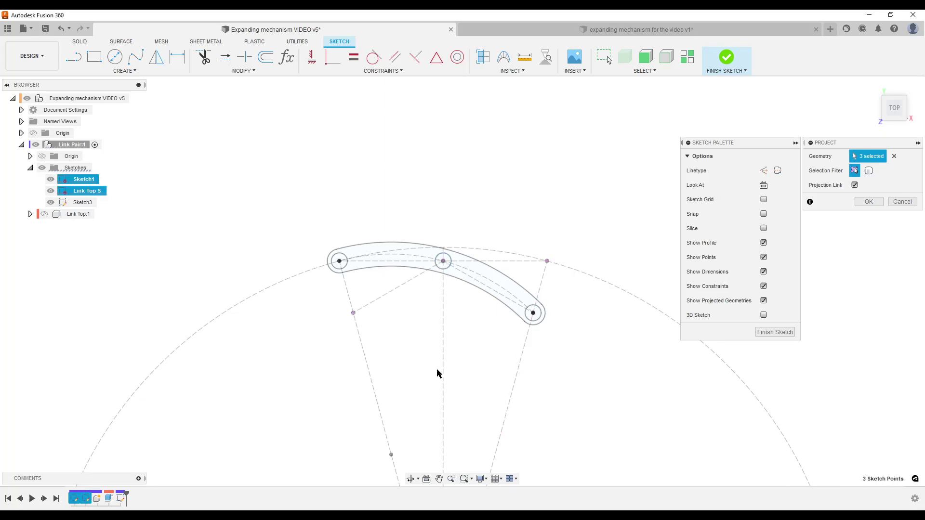
pyautogui.click(869, 202)
# - Project the middle pivot circle, then hide Sketch1 and Link Top S
pyautogui.press('p')
pyautogui.scroll(6, 423, 342)
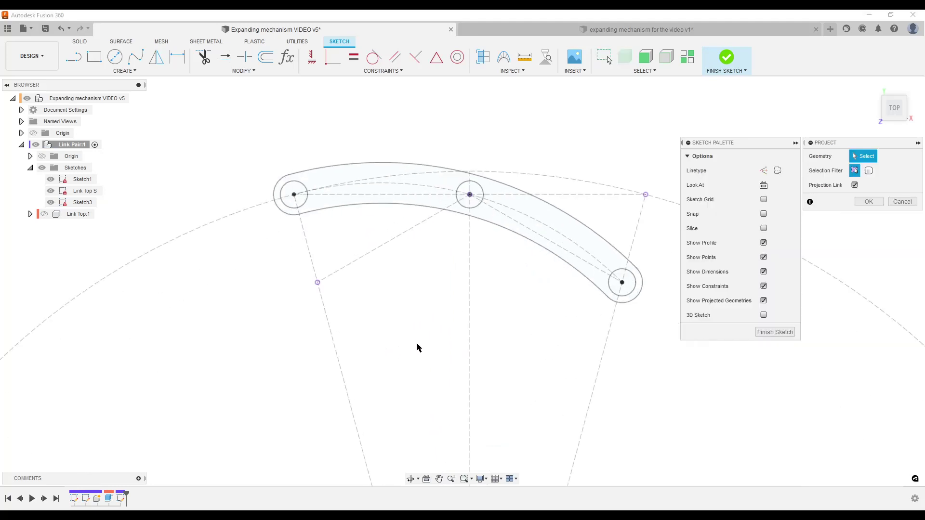
pyautogui.click(480, 143)
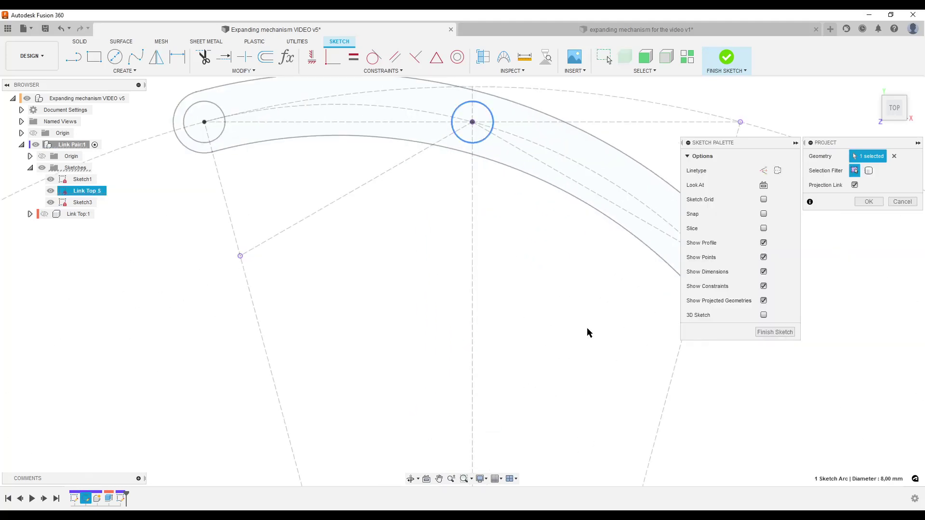
pyautogui.click(870, 202)
pyautogui.scroll(-5, 464, 252)
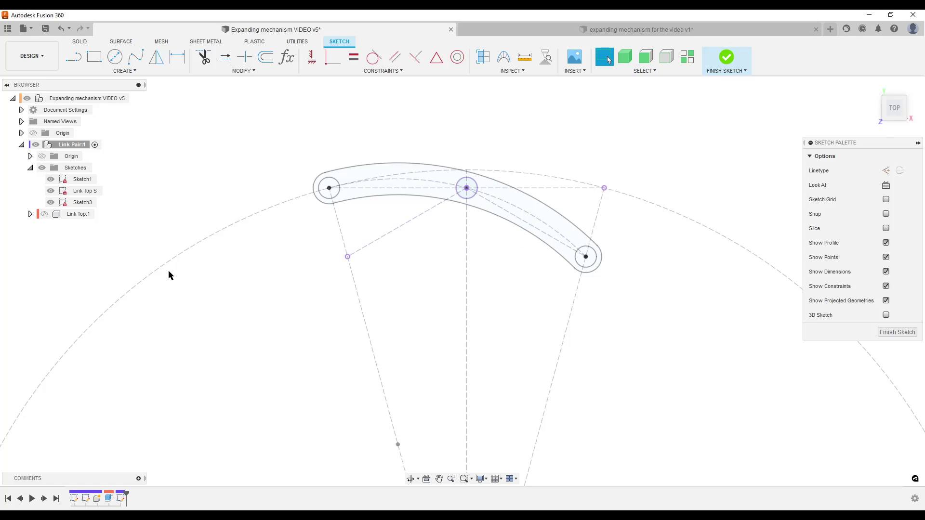
pyautogui.click(50, 179)
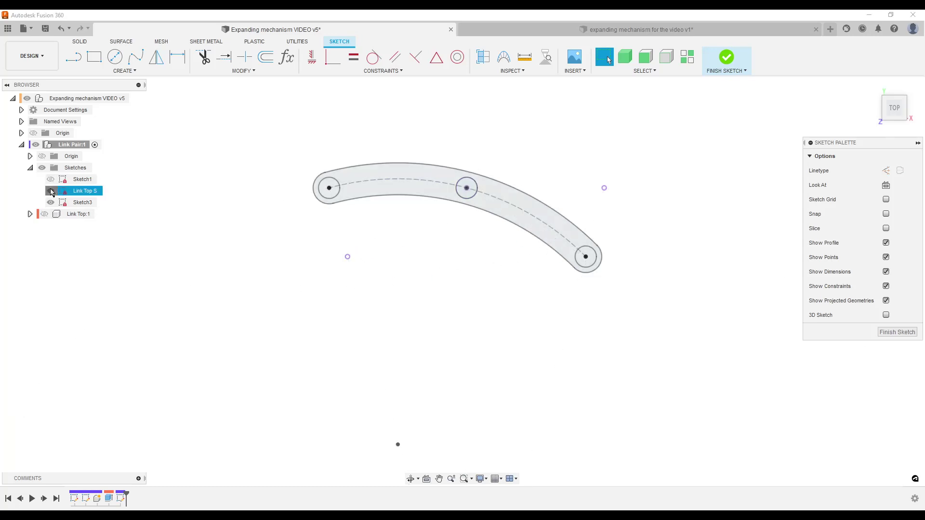
pyautogui.click(50, 190)
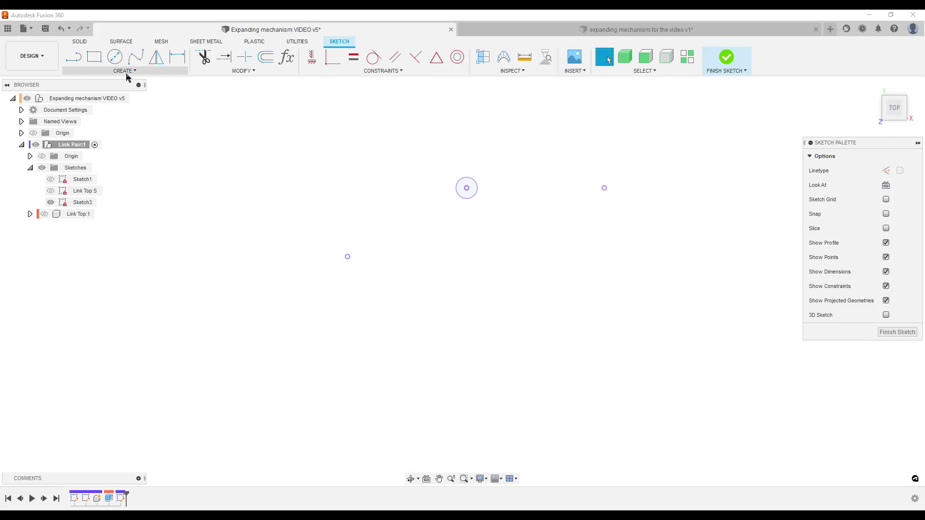
# - Draw circles on the left and right projected points and constrain them Equal
pyautogui.press('c')
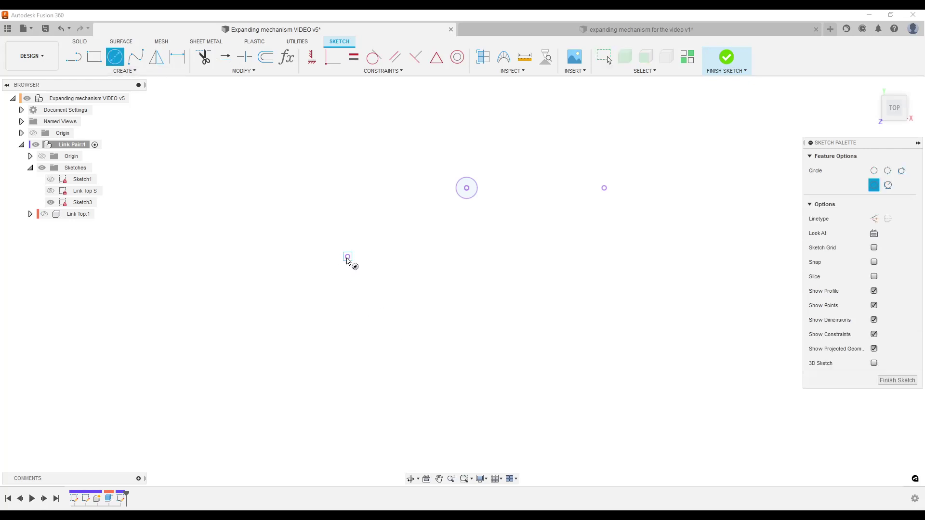
pyautogui.click(347, 257)
pyautogui.click(375, 291)
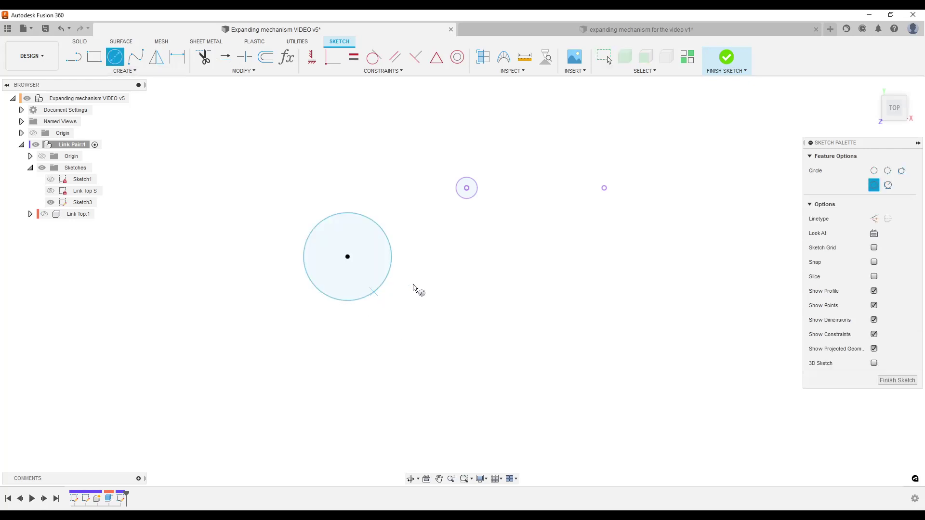
pyautogui.click(605, 187)
pyautogui.click(624, 234)
pyautogui.press('Escape')
pyautogui.scroll(-3, 576, 244)
pyautogui.moveTo(299, 118)
pyautogui.mouseDown()
pyautogui.moveTo(643, 327)
pyautogui.moveTo(644, 341)
pyautogui.mouseUp()
pyautogui.click(345, 53)
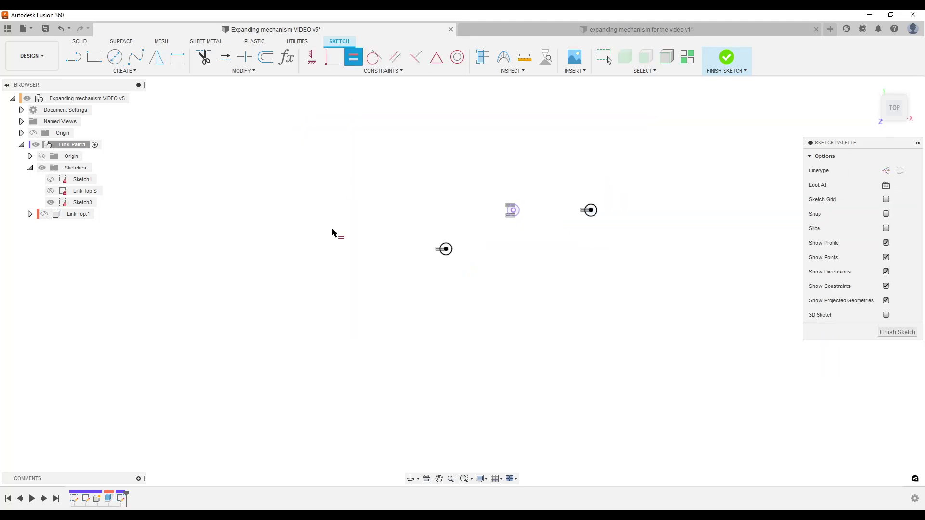
# - Draw a three-point arc slot from the left circle centre to the right circle centre
pyautogui.click(116, 74)
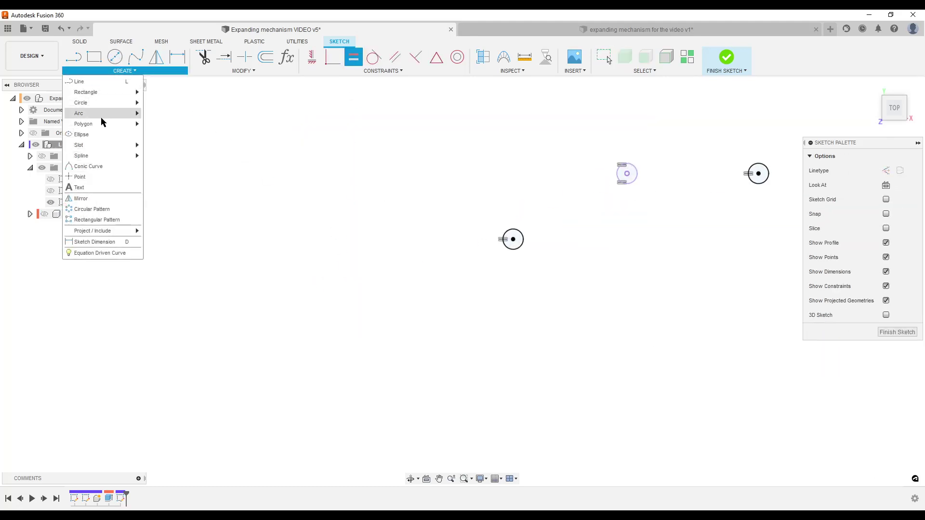
pyautogui.moveTo(94, 154)
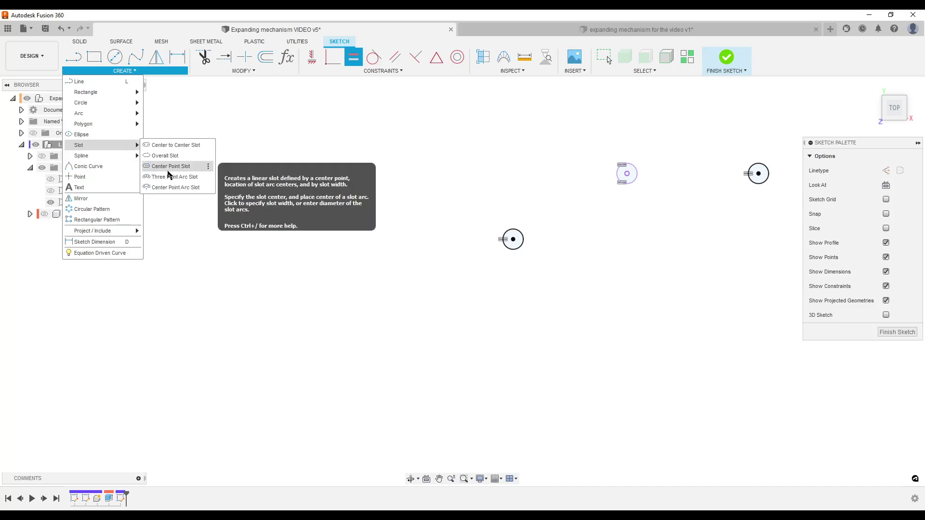
pyautogui.click(169, 177)
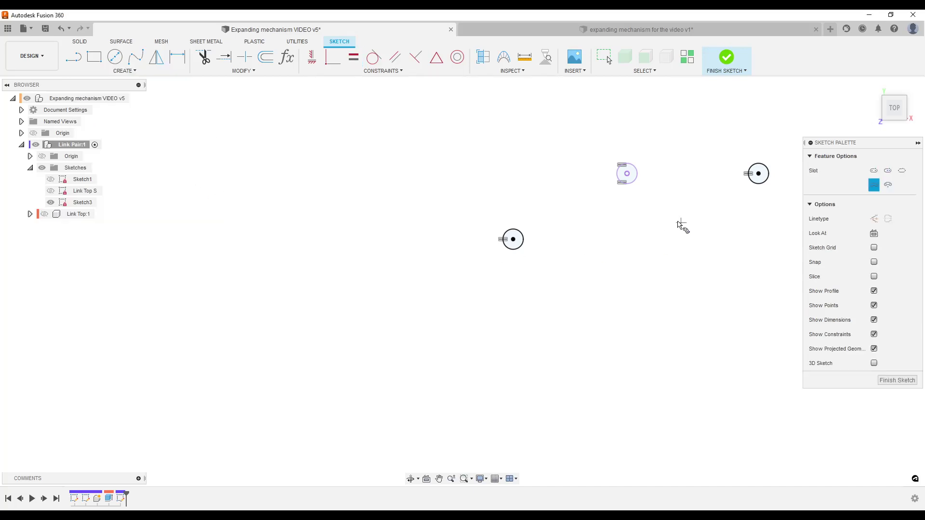
pyautogui.moveTo(678, 223); pyautogui.dragTo(442, 291, button='middle')
pyautogui.click(278, 307)
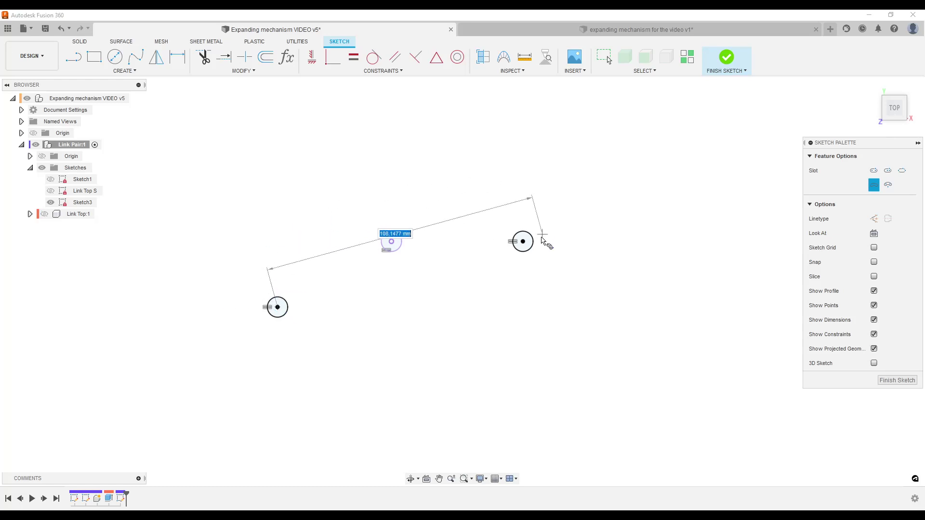
pyautogui.click(522, 241)
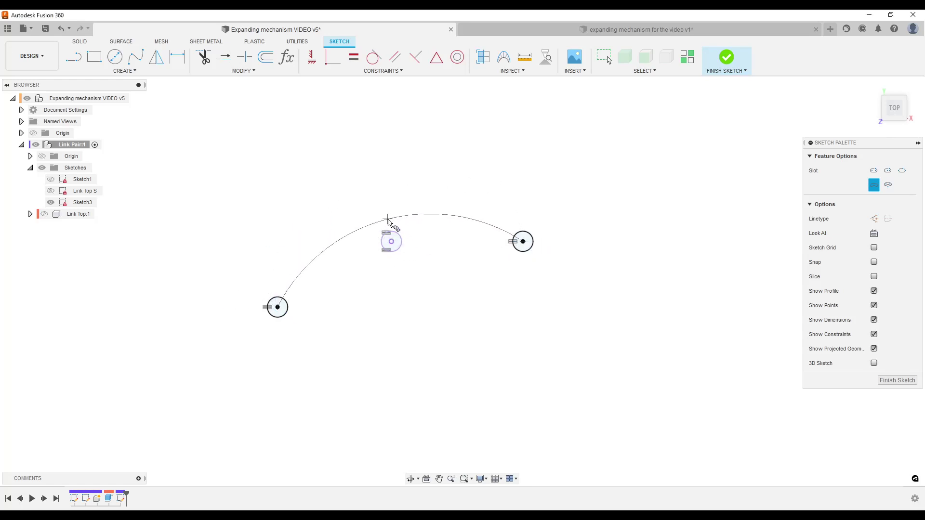
pyautogui.click(388, 219)
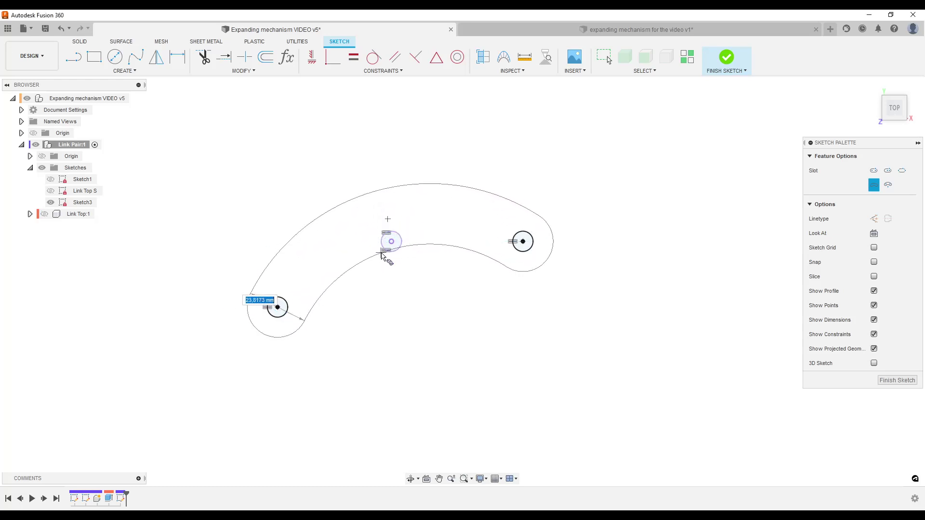
pyautogui.click(389, 254)
# - Make the slot's centre arc coincident with the middle point and widen the slot outward
pyautogui.click(333, 57)
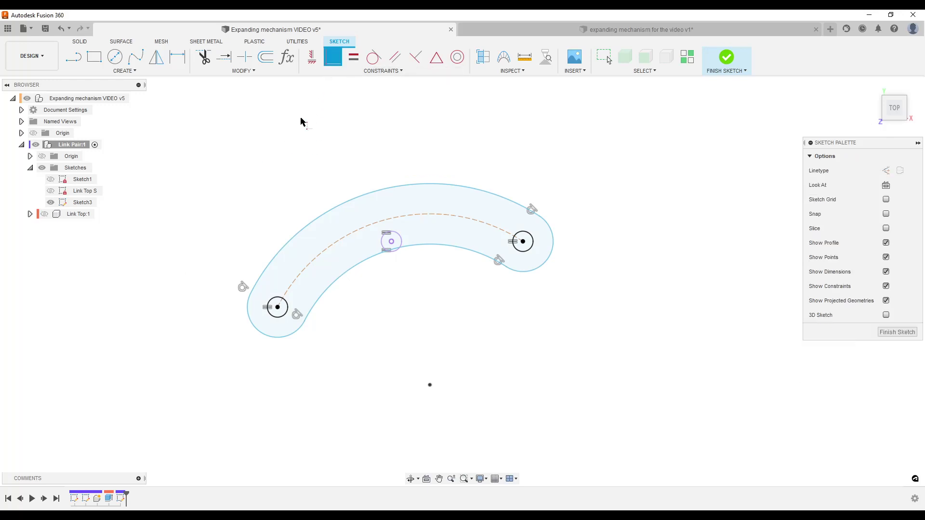
pyautogui.click(386, 221)
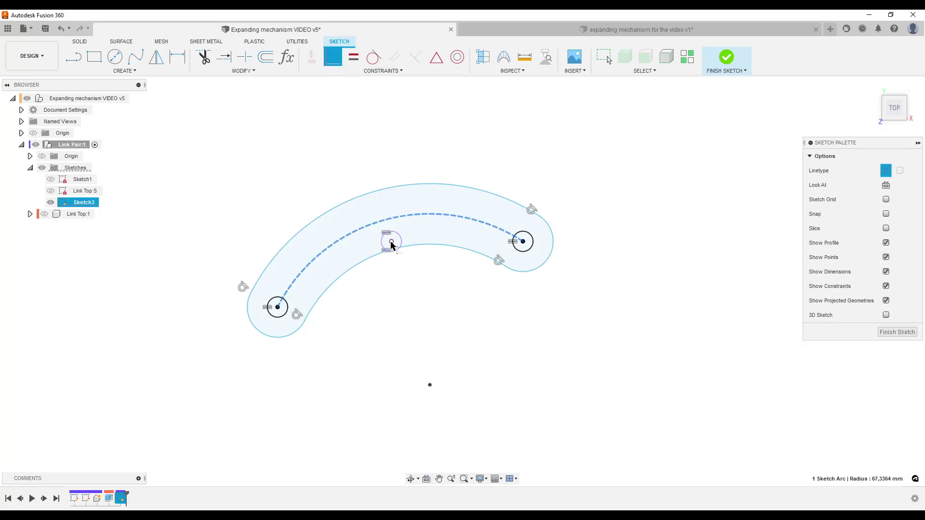
pyautogui.click(390, 245)
pyautogui.press('Escape')
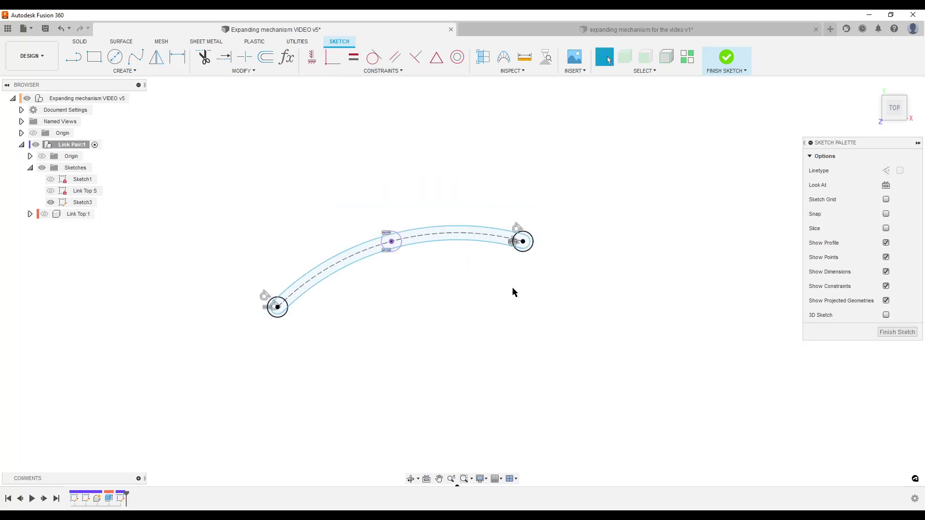
pyautogui.moveTo(496, 254); pyautogui.dragTo(525, 280)
pyautogui.press('Escape')
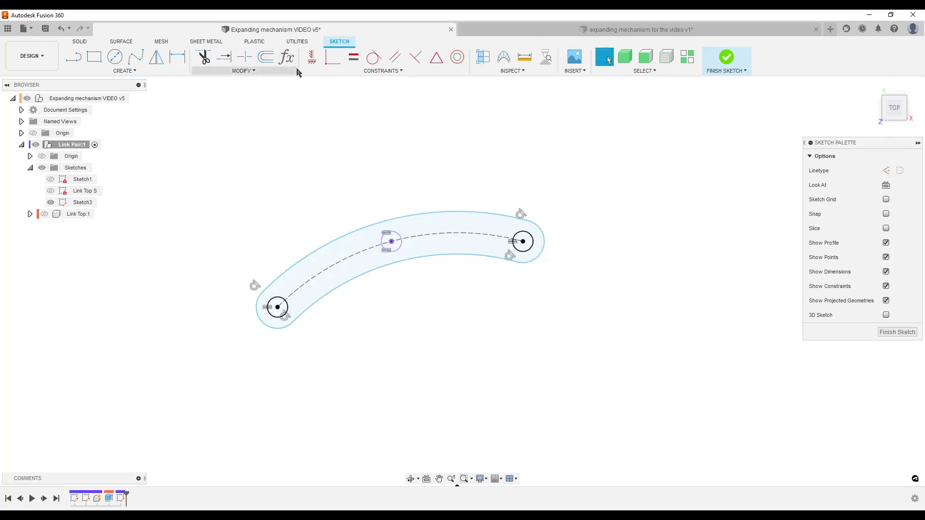
pyautogui.click(287, 55)
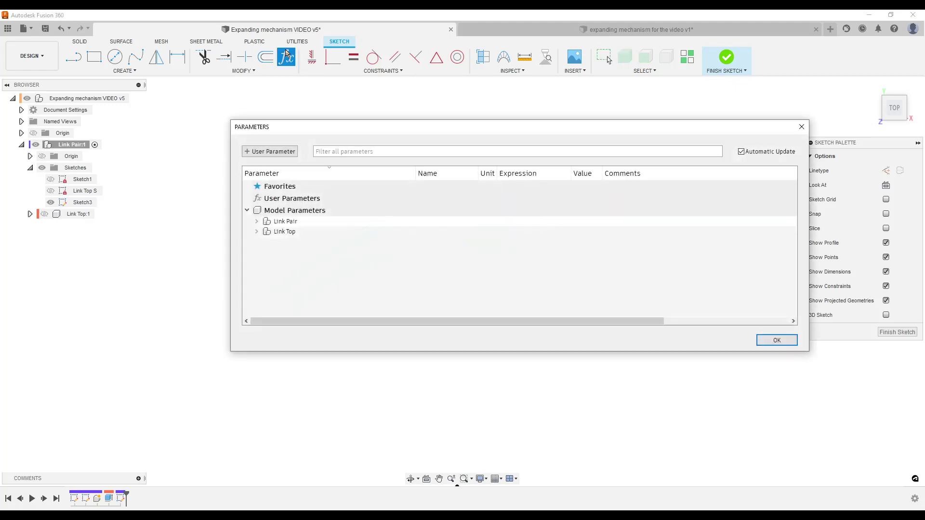
pyautogui.click(256, 222)
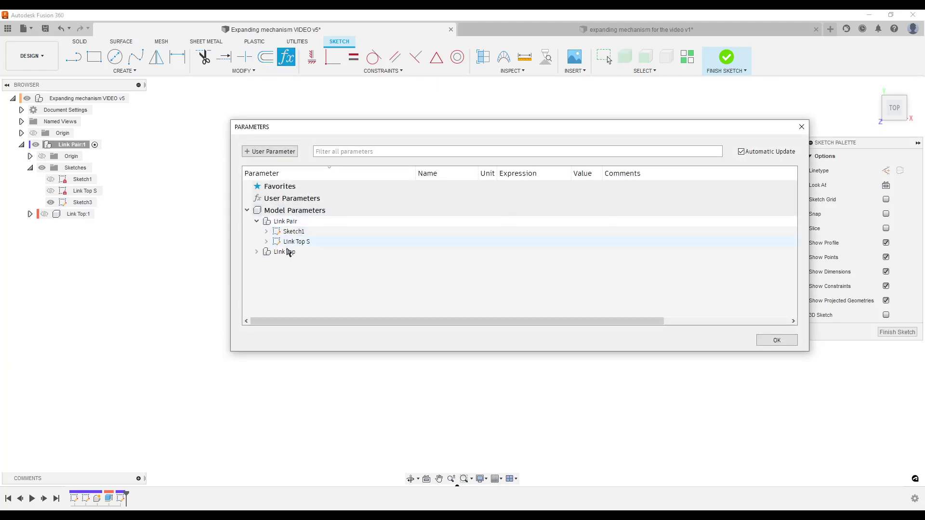
pyautogui.click(267, 242)
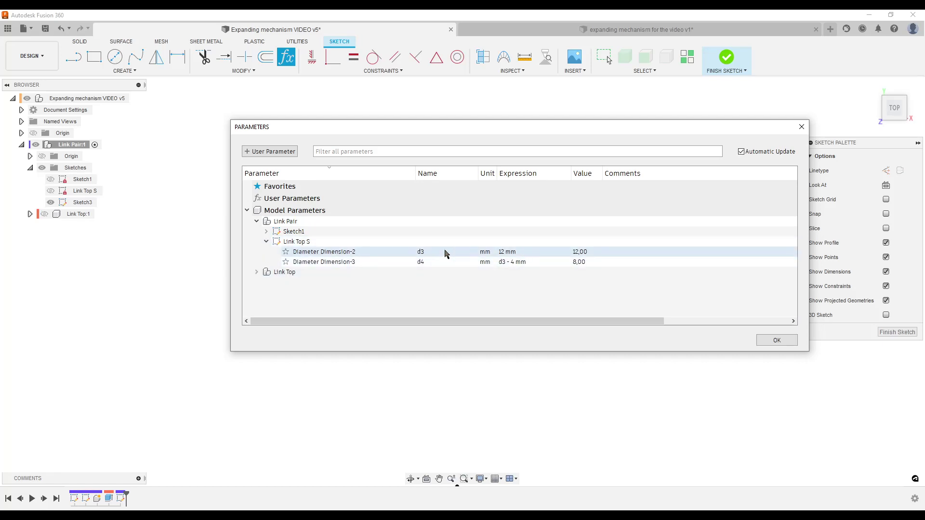
# - Give the slot's right end arc a 12 mm diameter dimension and finish Sketch3
pyautogui.click(777, 340)
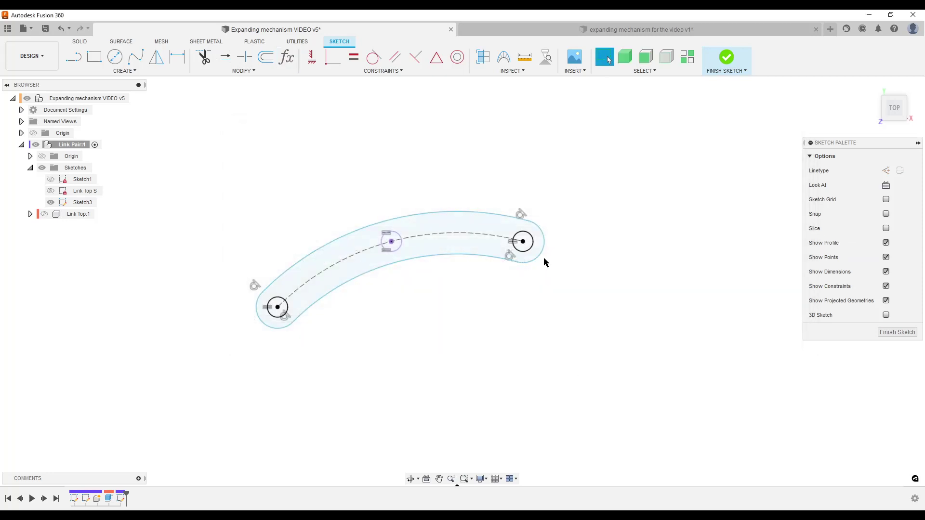
pyautogui.click(543, 253)
pyautogui.rightClick(573, 262)
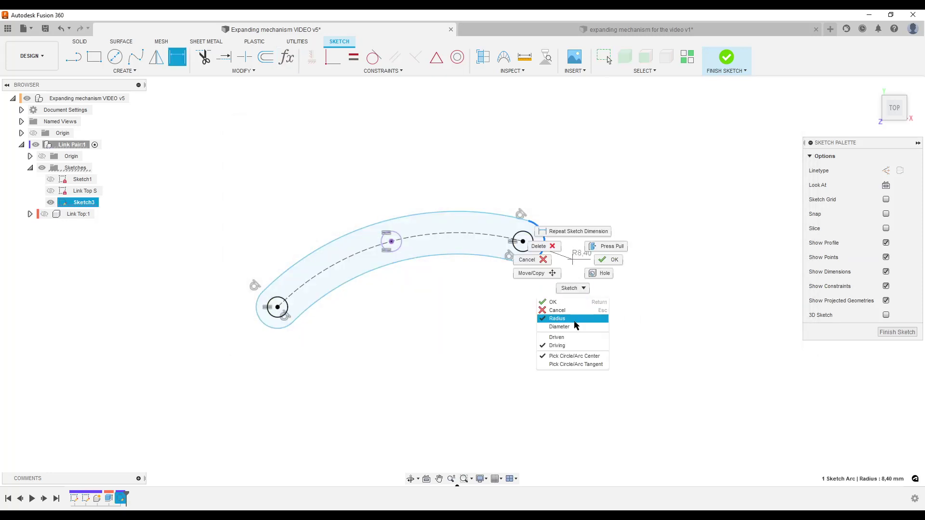
pyautogui.click(576, 327)
pyautogui.click(586, 272)
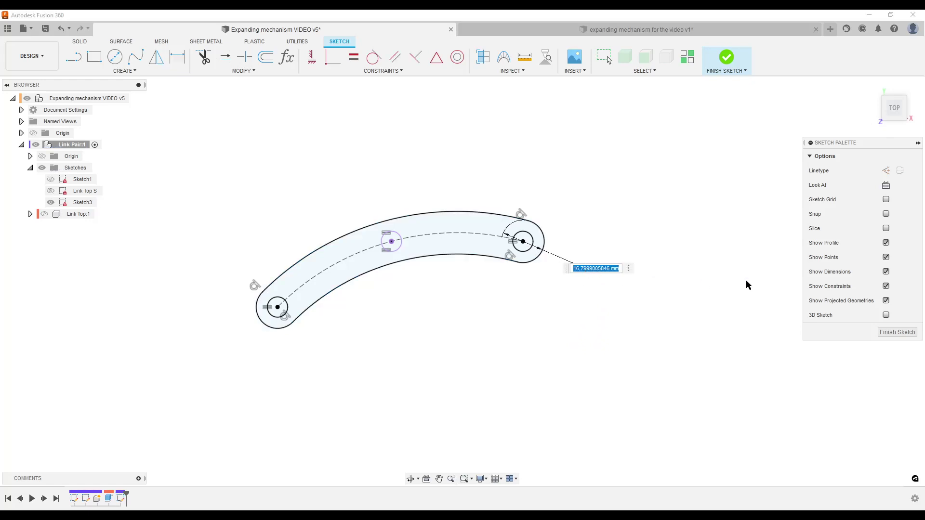
pyautogui.write('12')
pyautogui.press('Return')
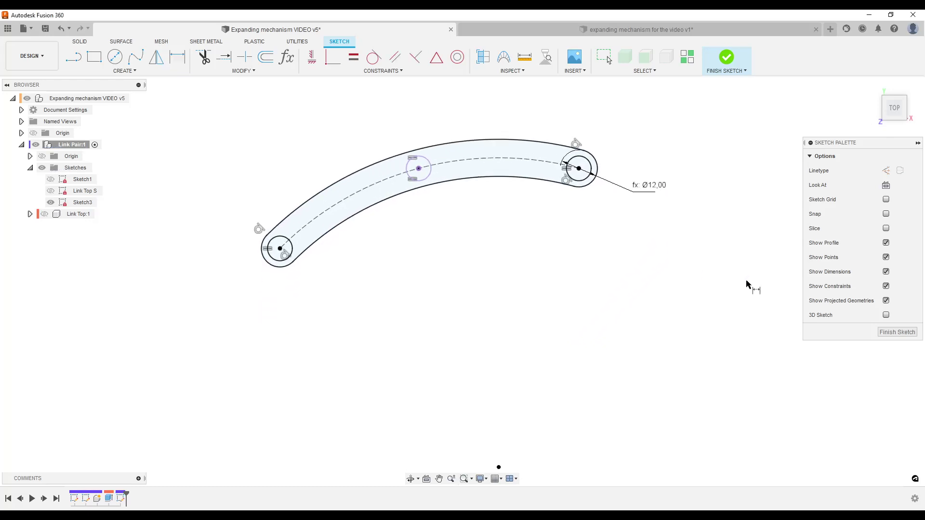
pyautogui.scroll(-2, 617, 248)
pyautogui.moveTo(531, 198); pyautogui.dragTo(569, 276, button='middle')
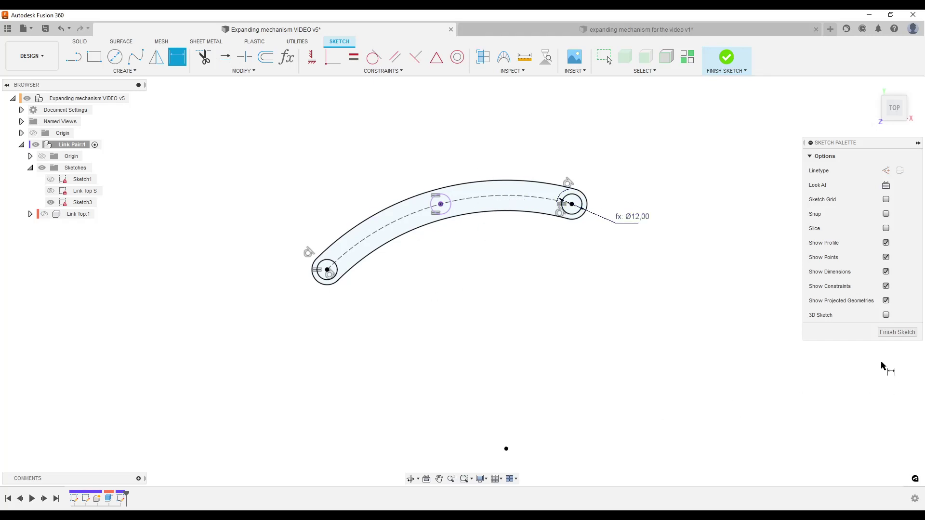
pyautogui.click(898, 332)
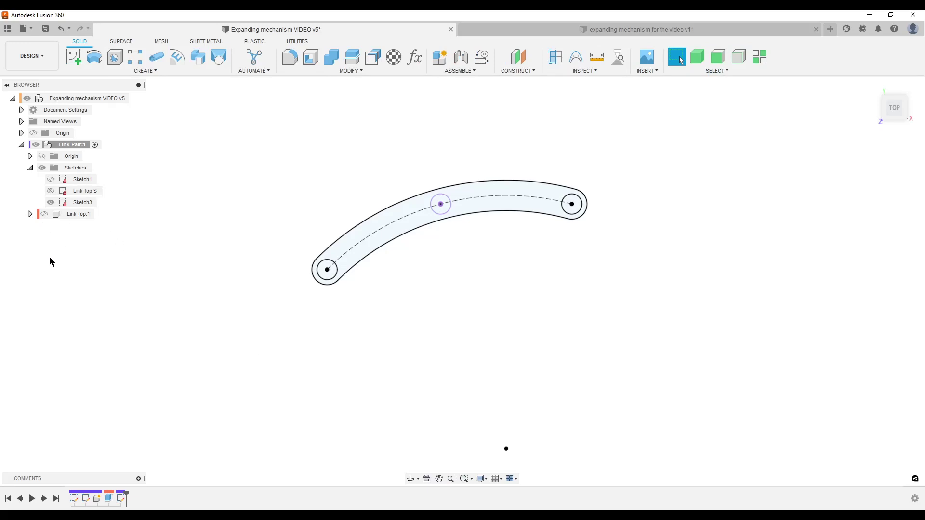
pyautogui.moveTo(444, 343)
pyautogui.keyDown('shift'); pyautogui.mouseDown(button='middle')
pyautogui.moveTo(490, 312)
pyautogui.moveTo(473, 318)
pyautogui.moveTo(482, 277)
pyautogui.moveTo(483, 287)
pyautogui.mouseUp(button='middle'); pyautogui.keyUp('shift')
pyautogui.scroll(3, 482, 290)
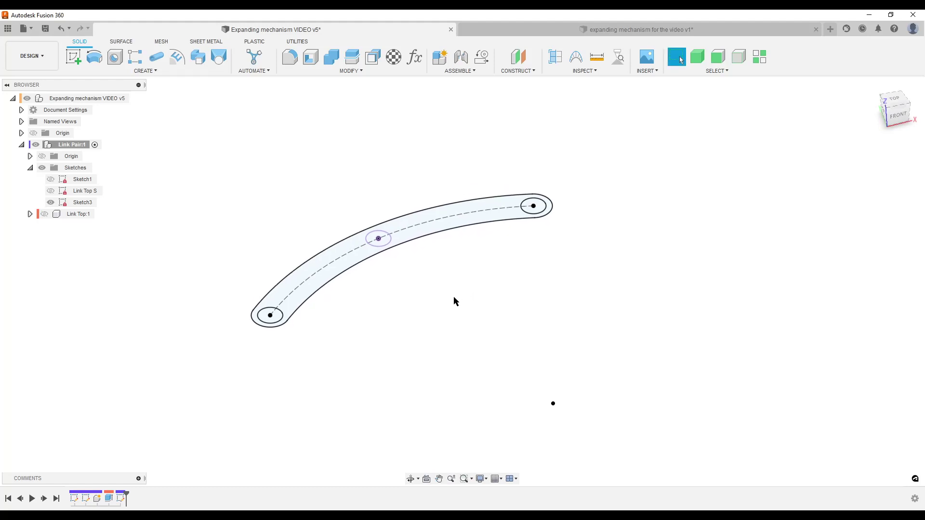
pyautogui.scroll(-2, 441, 304)
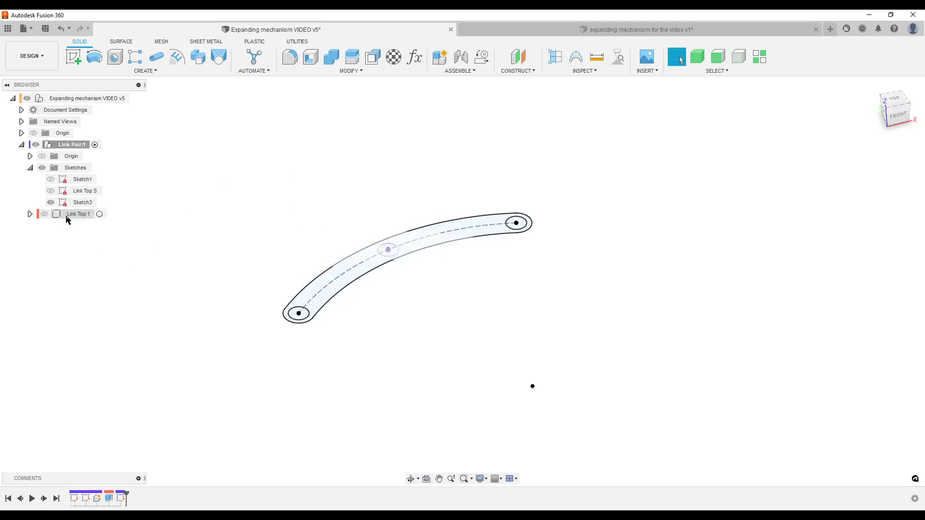
pyautogui.click(415, 57)
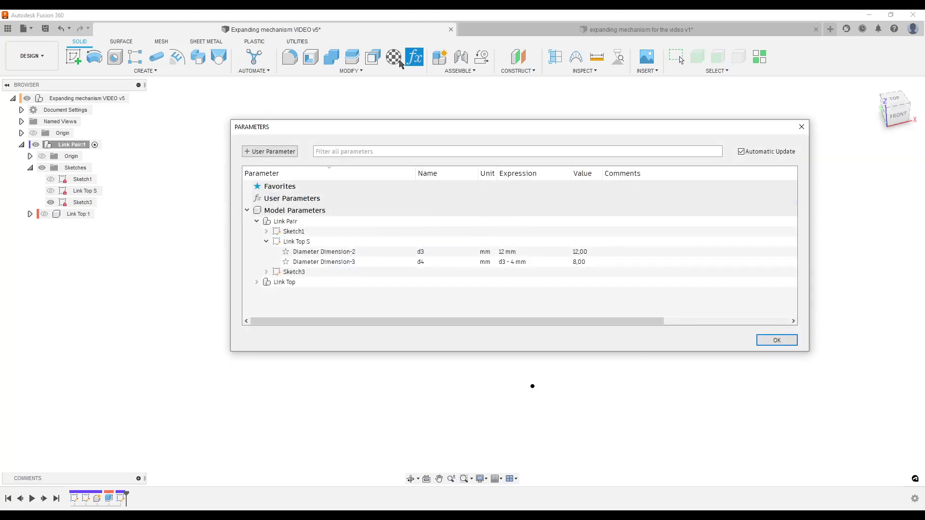
pyautogui.click(257, 282)
pyautogui.click(267, 292)
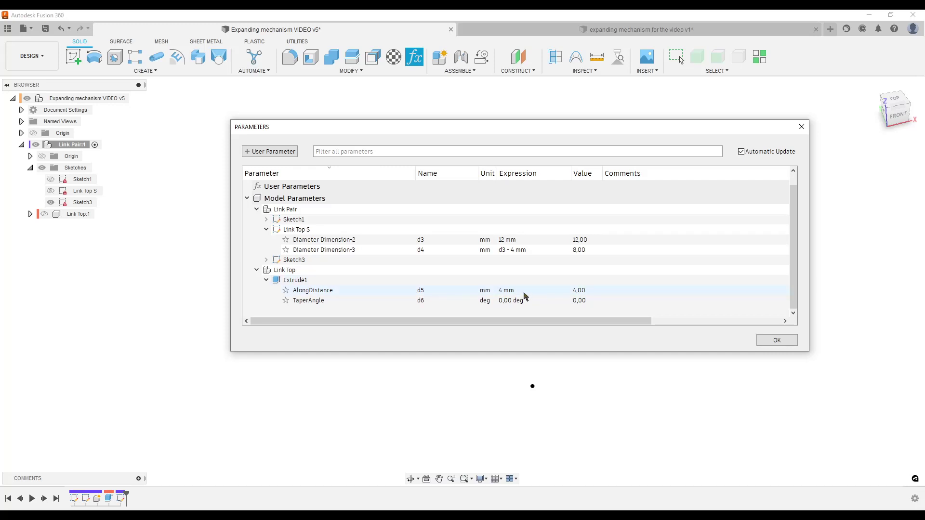
pyautogui.click(773, 341)
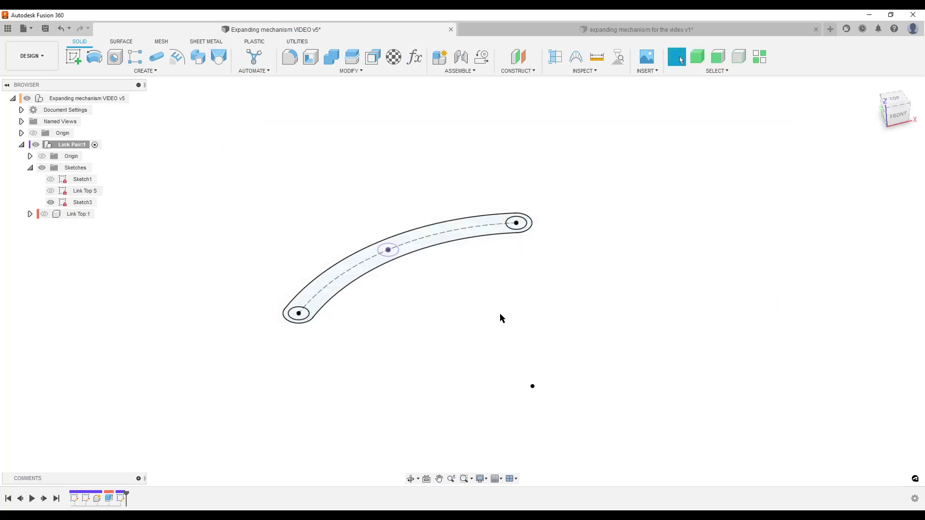
# - Extrude Sketch3's band and three circle profiles by -d5
pyautogui.press('e')
pyautogui.click(518, 223)
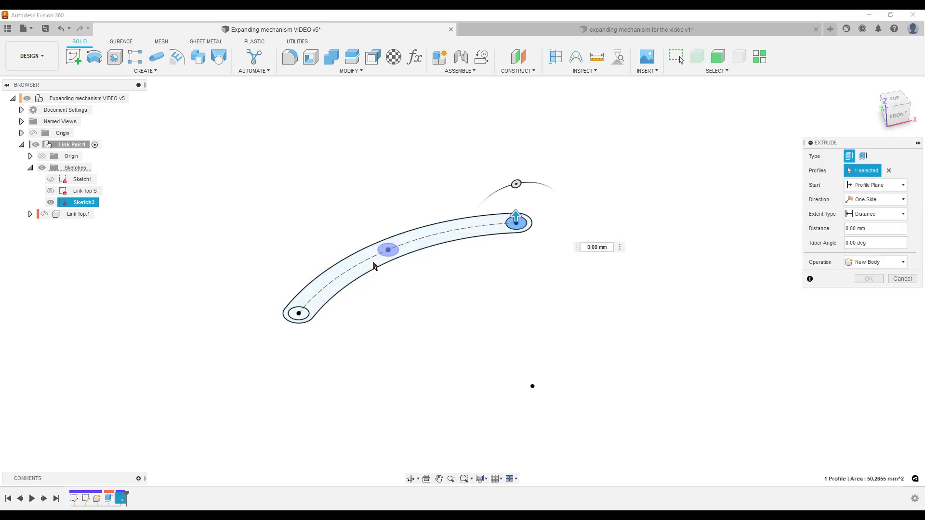
pyautogui.click(317, 314)
pyautogui.click(299, 314)
pyautogui.click(388, 250)
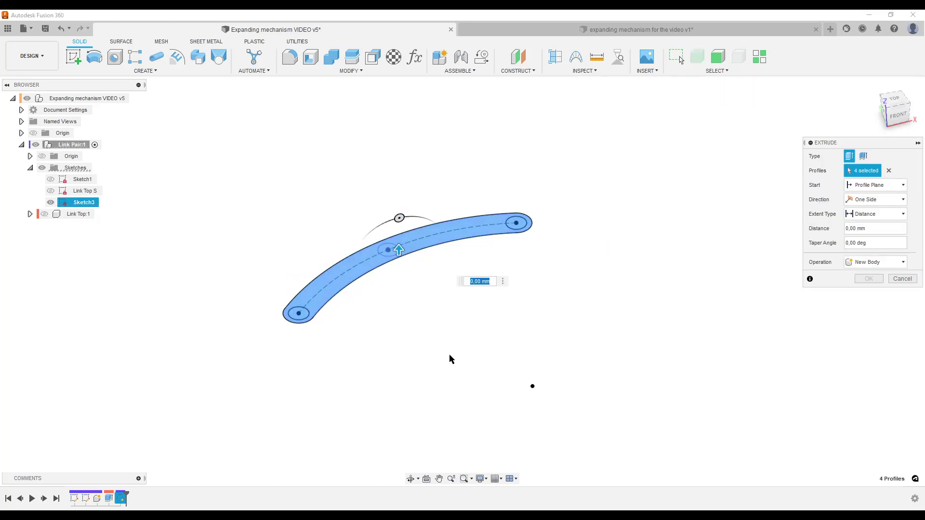
pyautogui.write('-d5')
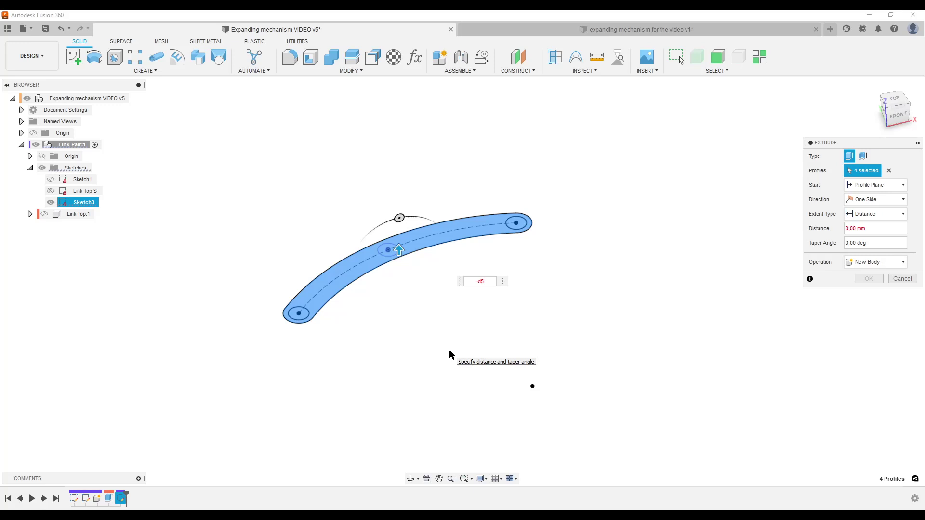
pyautogui.press('Return')
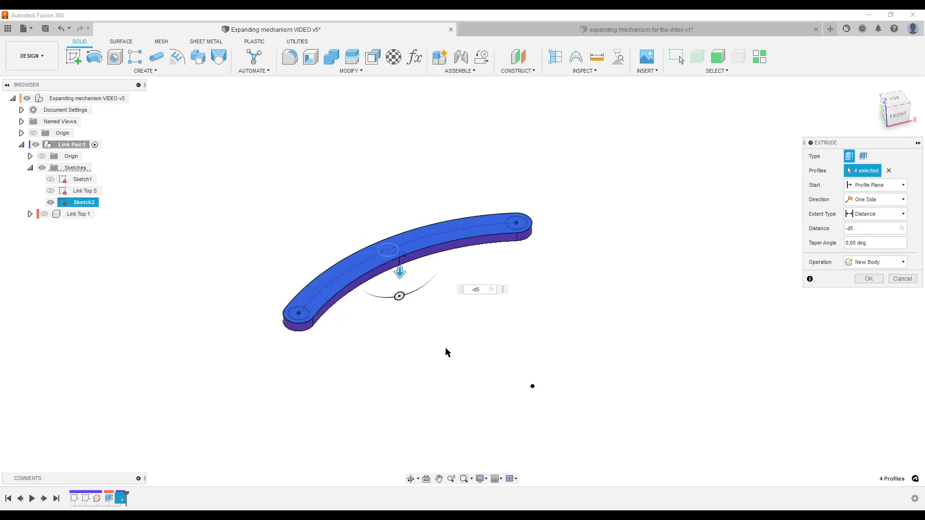
# - Compare against Link Top, then set the extrusion to New Component and confirm
pyautogui.click(44, 214)
pyautogui.keyDown('shift'); pyautogui.moveTo(576, 376); pyautogui.dragTo(345, 291, button='middle'); pyautogui.keyUp('shift')
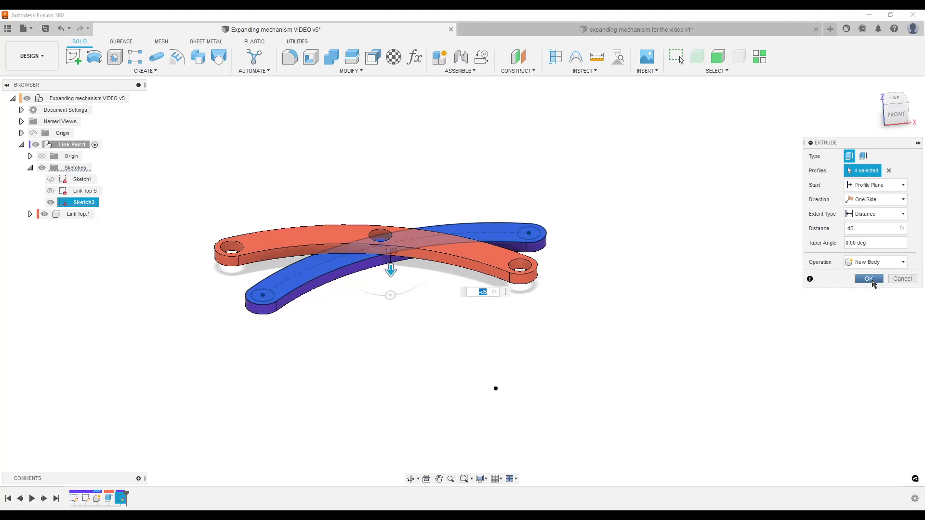
pyautogui.click(44, 214)
pyautogui.click(888, 261)
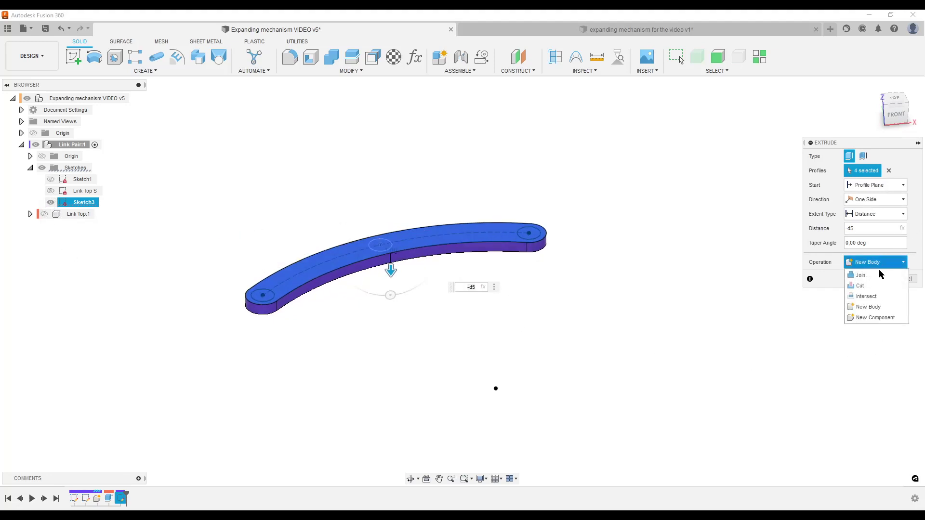
pyautogui.click(877, 316)
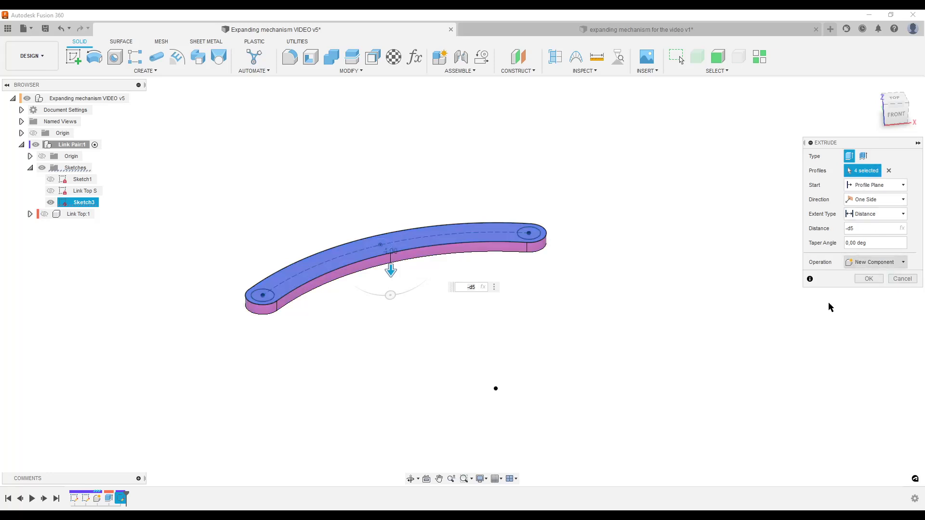
pyautogui.click(868, 279)
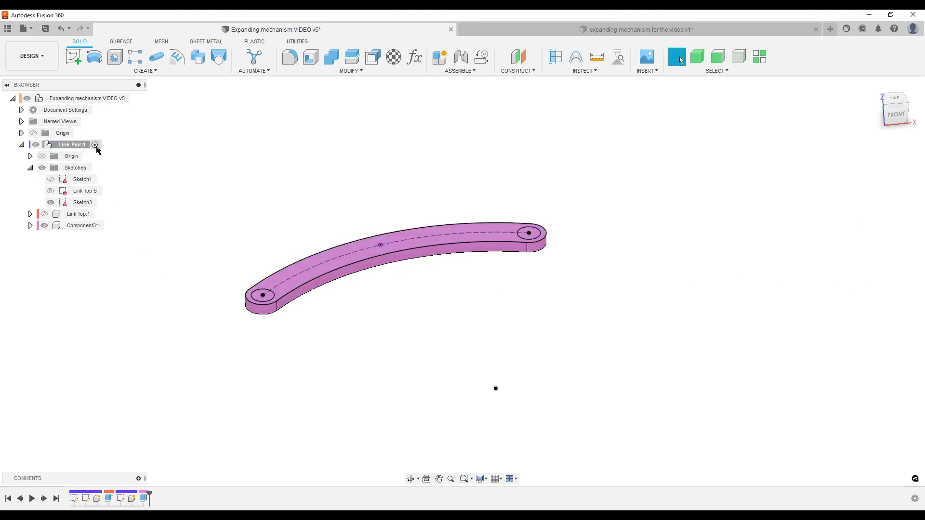
# - In Component3:1, extrude the middle and both end circles by d5 with Join to form pins
pyautogui.click(94, 145)
pyautogui.click(110, 225)
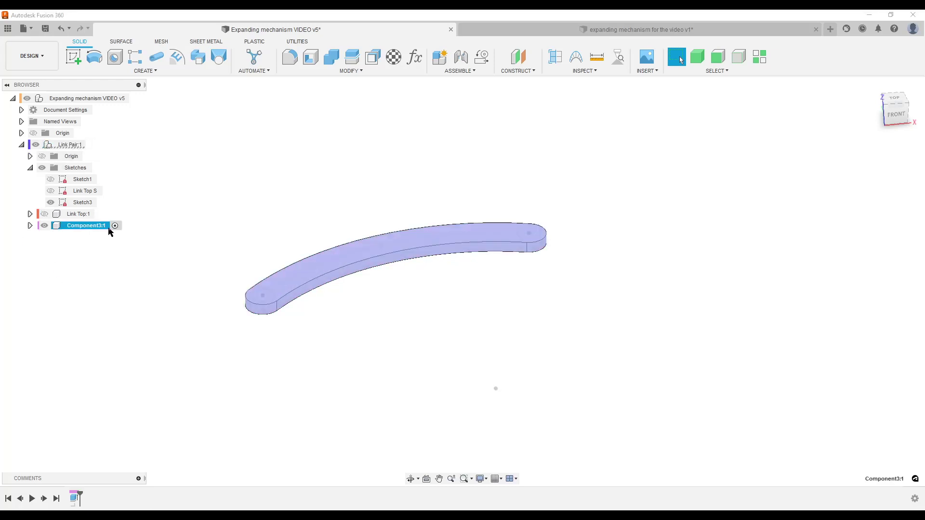
pyautogui.press('e')
pyautogui.scroll(3, 295, 345)
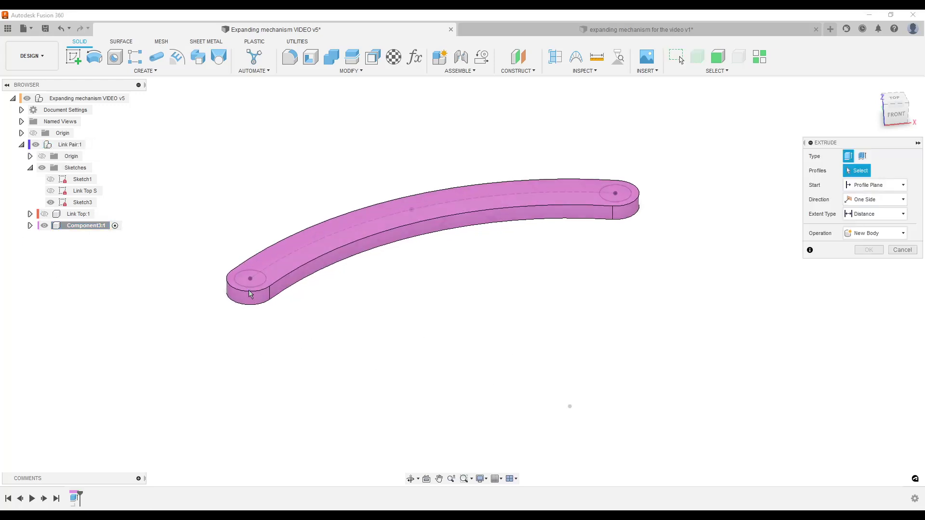
pyautogui.click(412, 206)
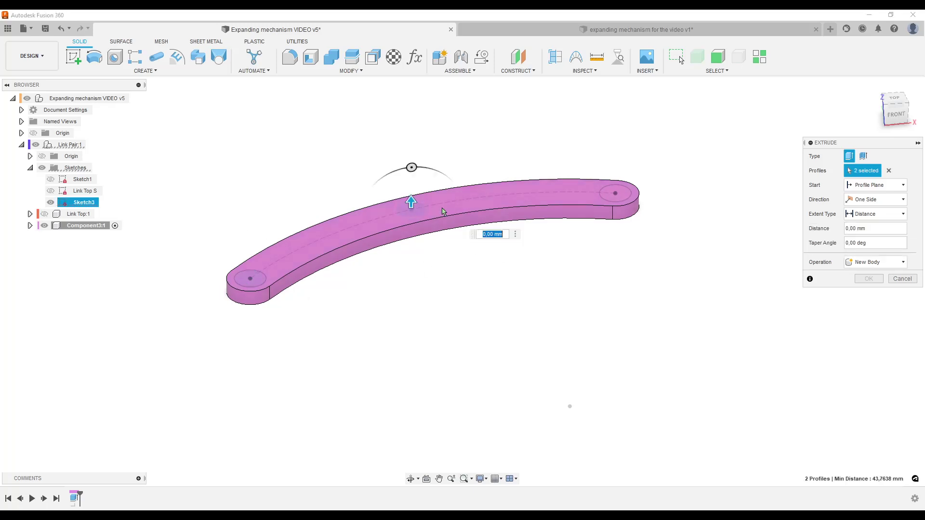
pyautogui.click(631, 196)
pyautogui.click(877, 229)
pyautogui.write('d5')
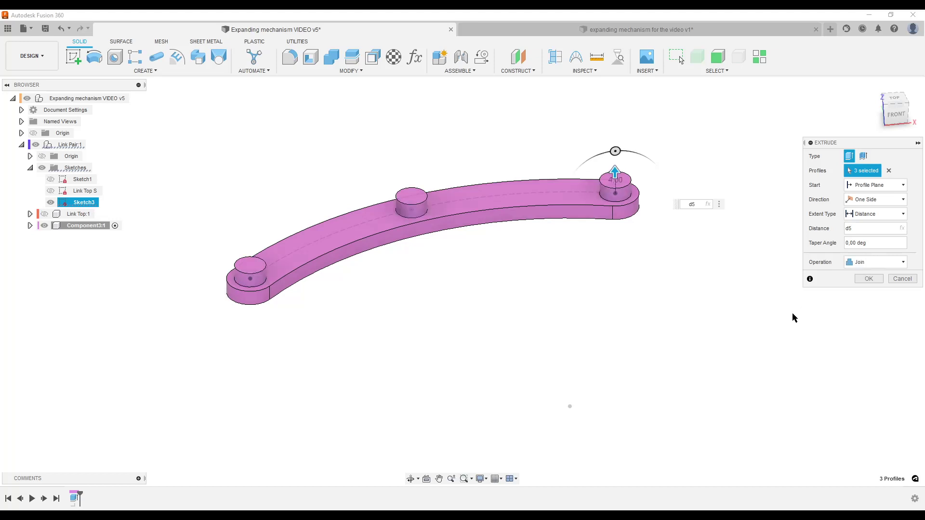
pyautogui.click(871, 279)
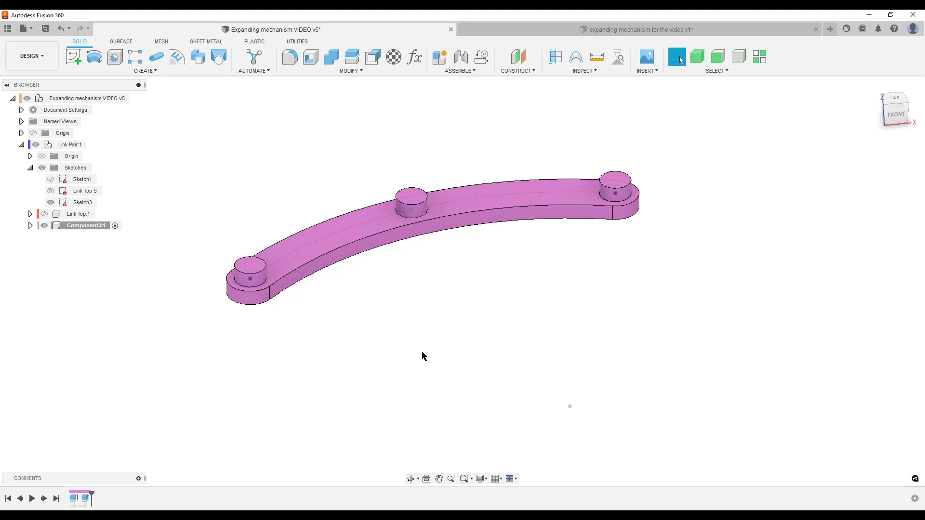
# - Rename Sketch3 to 'Link bottom S'
pyautogui.rightClick(77, 203)
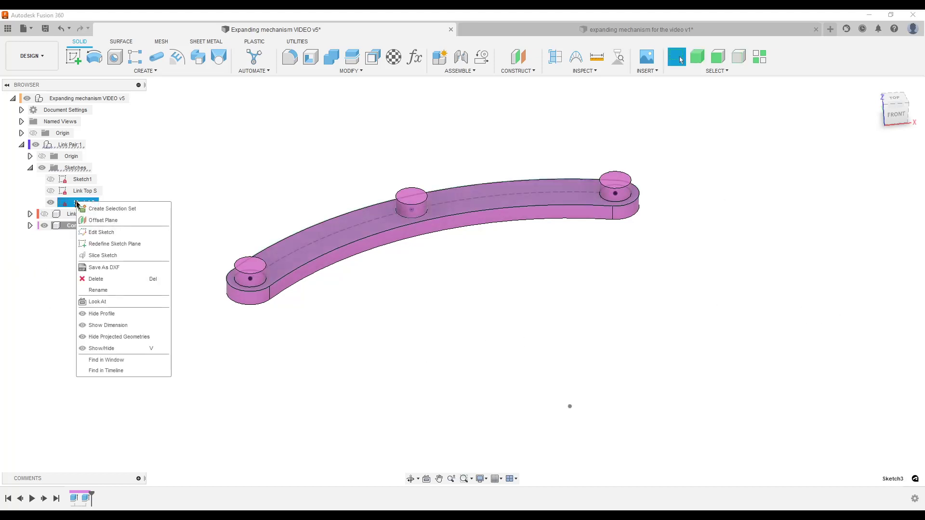
pyautogui.click(107, 290)
pyautogui.write('Link bottom')
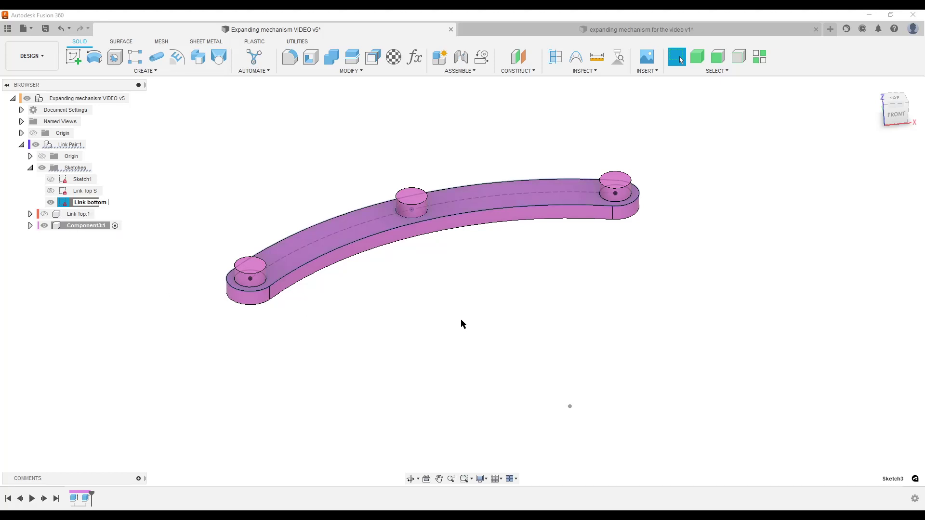
pyautogui.write(' S')
pyautogui.press('Return')
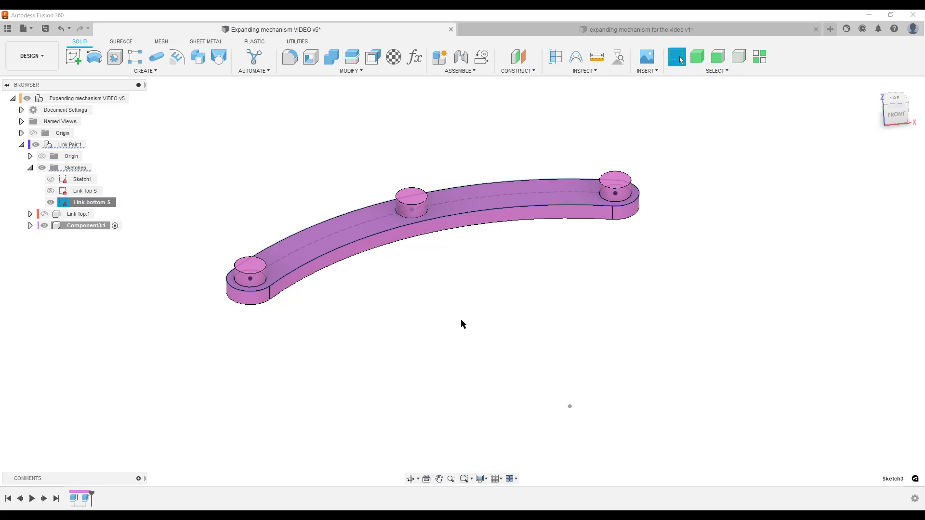
# - Rename Component3:1 to 'Link Bottom' and make Link Top visible again
pyautogui.rightClick(82, 225)
pyautogui.click(102, 210)
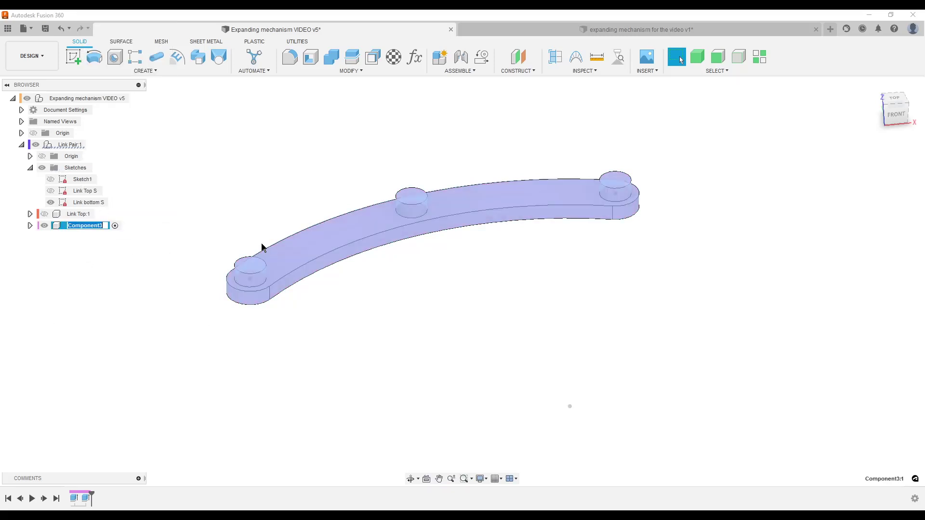
pyautogui.write('Link Bottom')
pyautogui.press('Return')
pyautogui.click(529, 338)
pyautogui.click(44, 214)
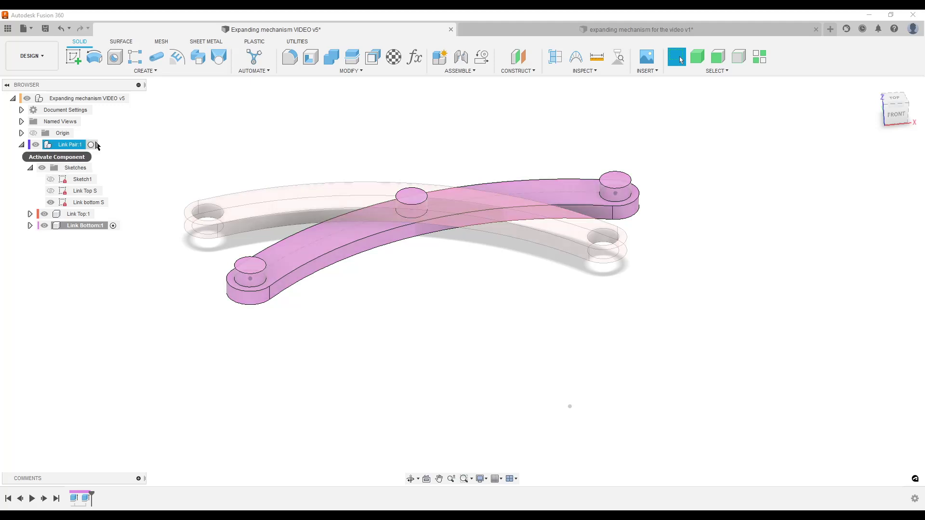
# - Activate Link Pair, hide the Link bottom S sketch, and orbit to view both links
pyautogui.doubleClick(69, 146)
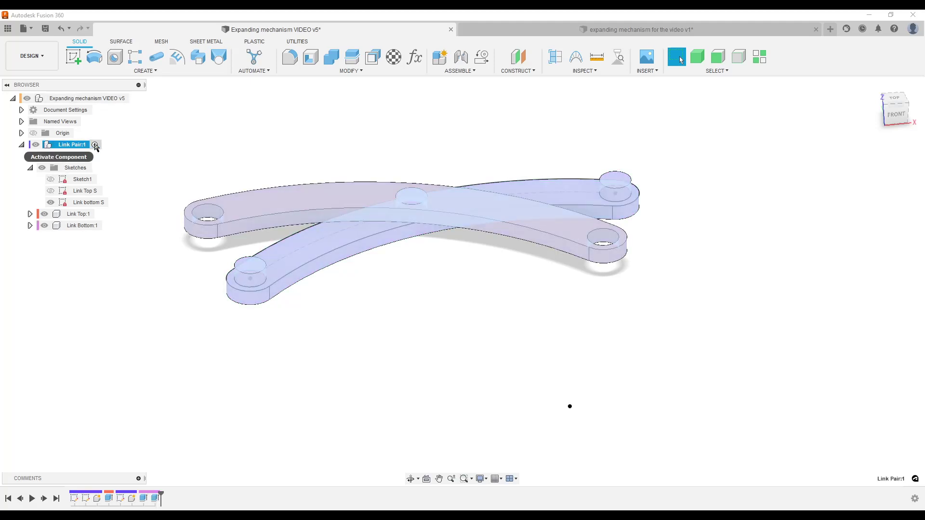
pyautogui.click(452, 305)
pyautogui.scroll(-2, 443, 304)
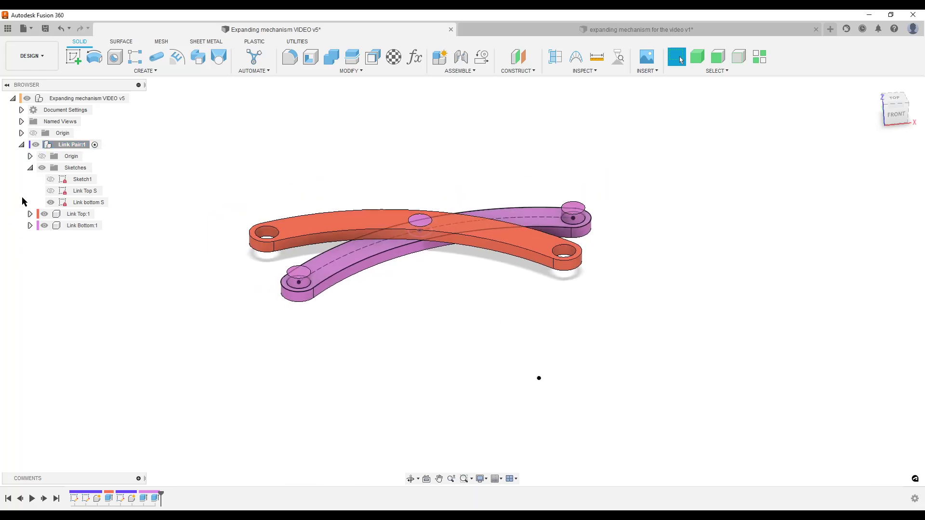
pyautogui.click(50, 203)
pyautogui.moveTo(428, 306)
pyautogui.keyDown('shift'); pyautogui.mouseDown(button='middle')
pyautogui.moveTo(452, 324)
pyautogui.moveTo(448, 316)
pyautogui.moveTo(551, 250)
pyautogui.moveTo(442, 314)
pyautogui.moveTo(440, 324)
pyautogui.mouseUp(button='middle'); pyautogui.keyUp('shift')
pyautogui.moveTo(448, 279); pyautogui.dragTo(470, 309, button='middle')
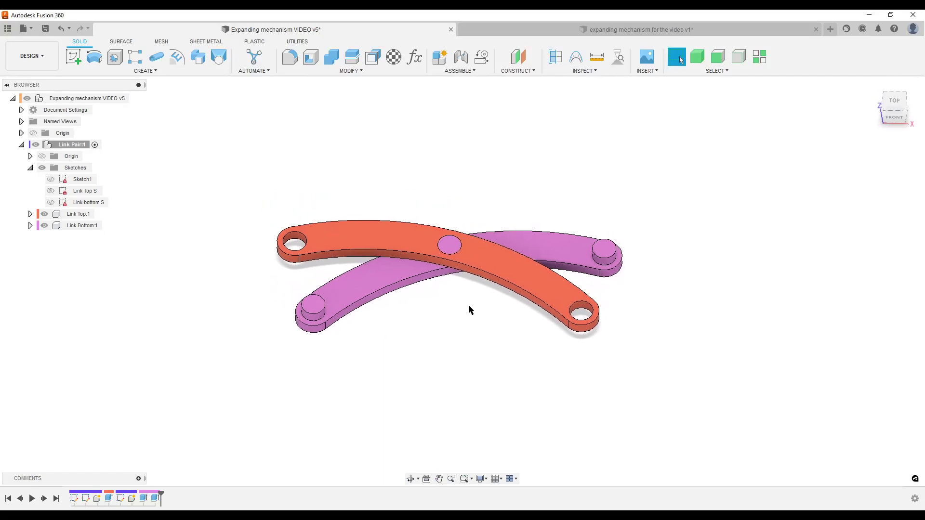
# - Create a Revolute as-built joint between Link Bottom and Link Top at the centre pin
pyautogui.click(458, 71)
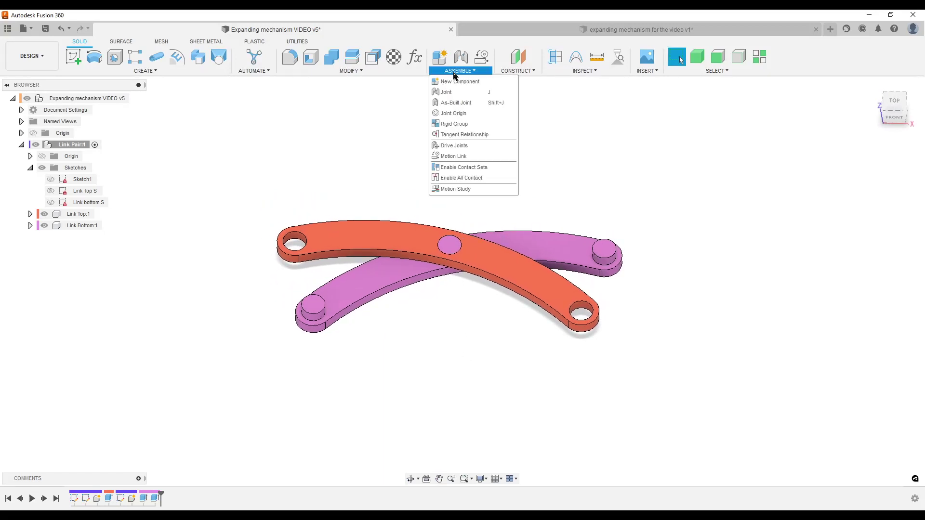
pyautogui.click(455, 103)
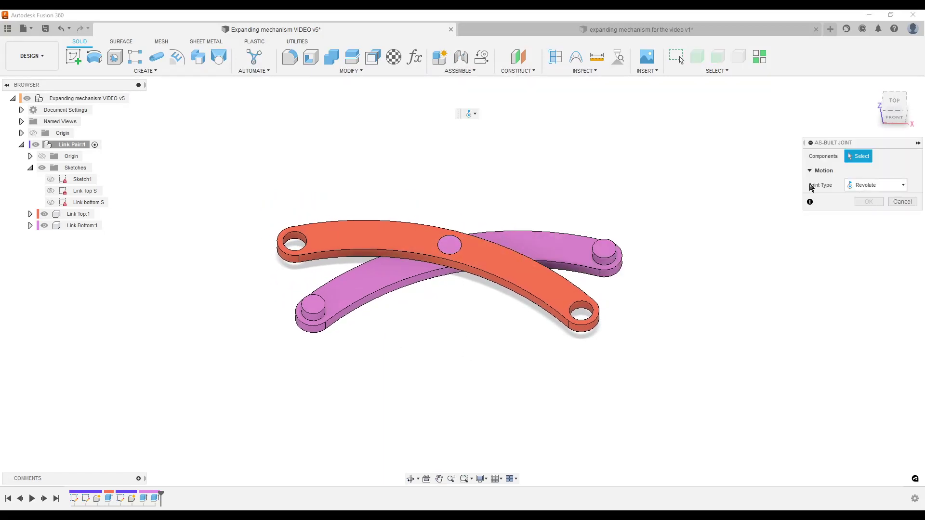
pyautogui.click(873, 185)
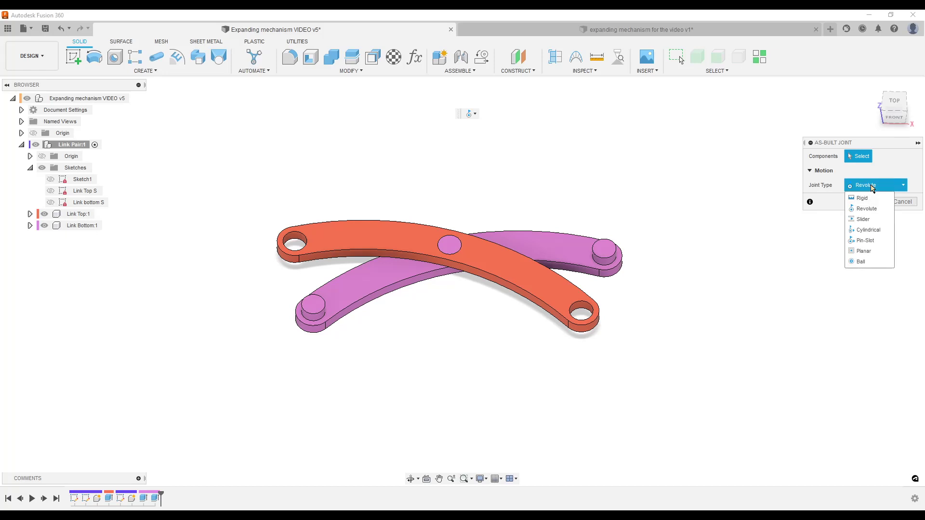
pyautogui.click(877, 212)
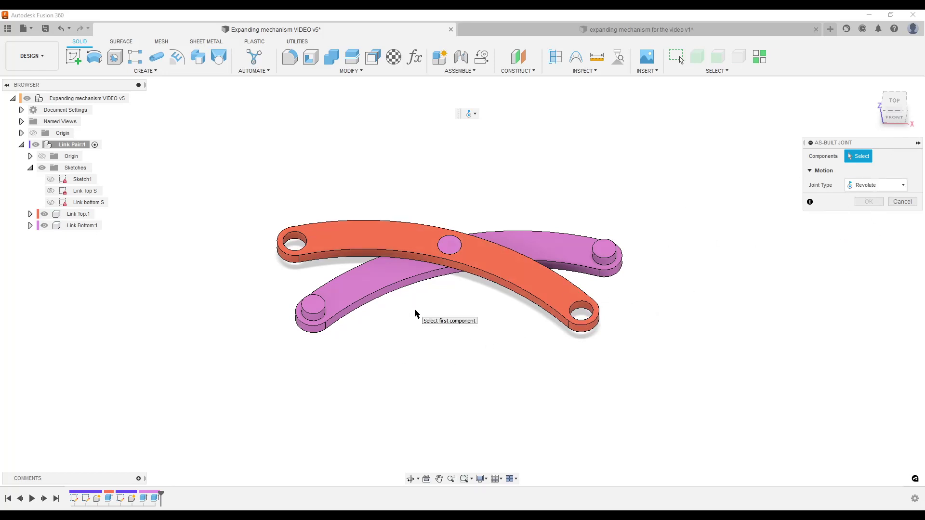
pyautogui.click(563, 247)
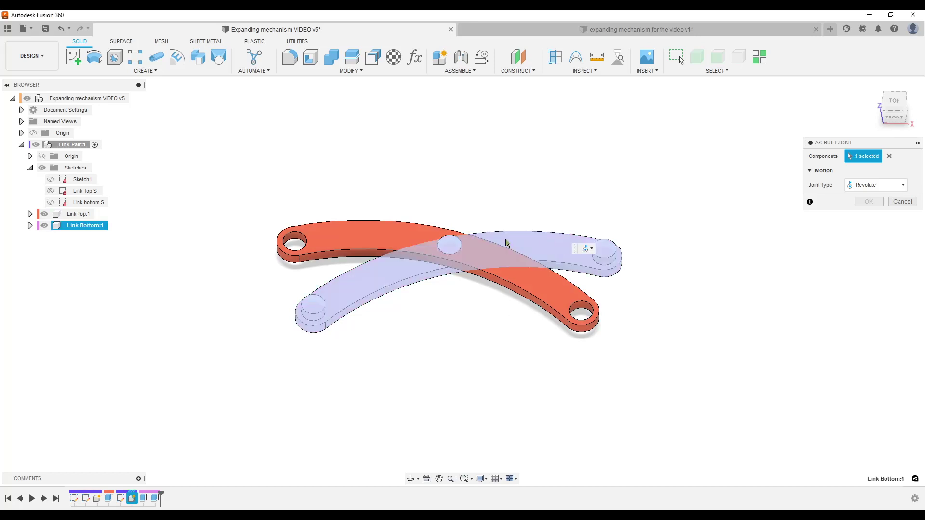
pyautogui.click(342, 241)
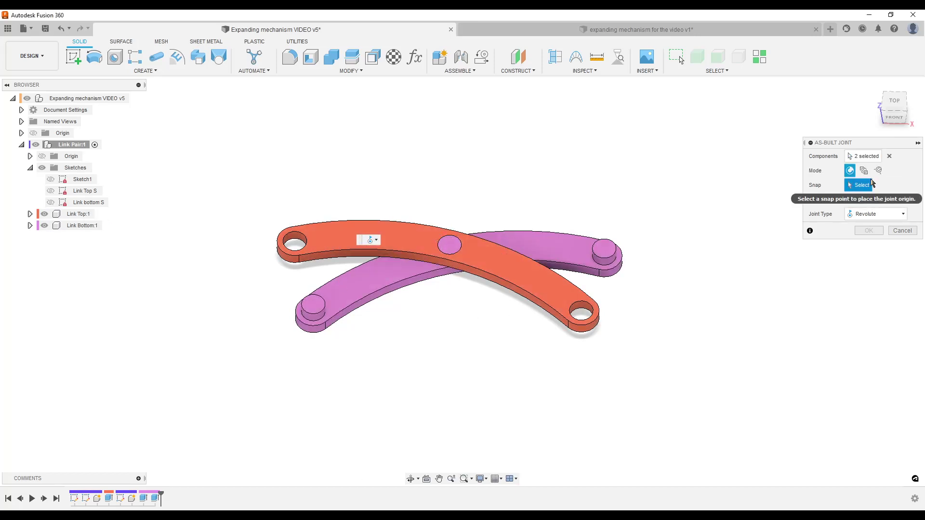
pyautogui.scroll(2, 474, 328)
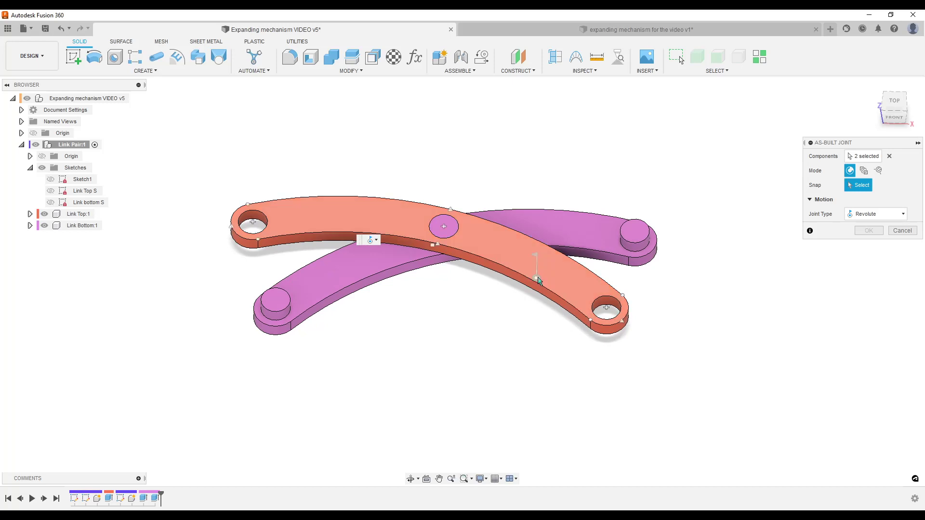
pyautogui.click(445, 226)
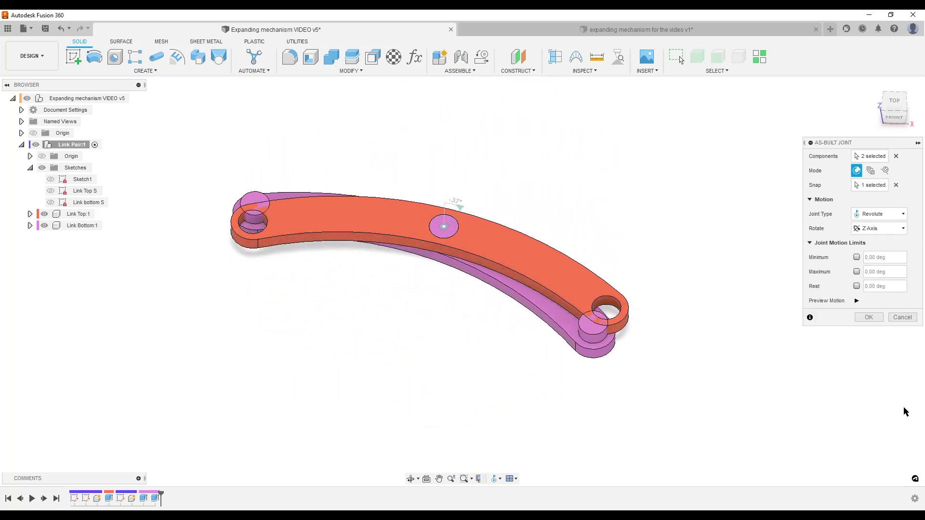
pyautogui.click(869, 317)
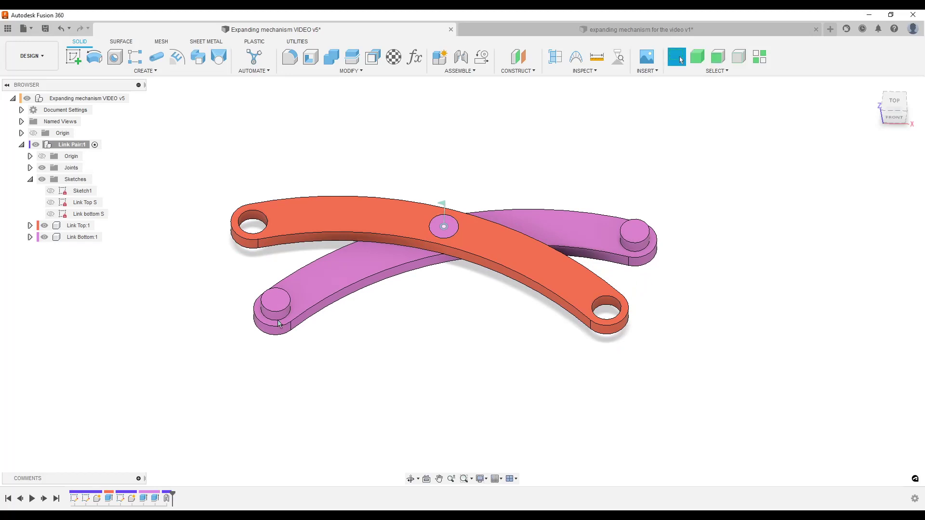
# - From the root component, circularly pattern Link Pair:1 with quantity 12 around the vertical Z axis
pyautogui.scroll(-2, 172, 318)
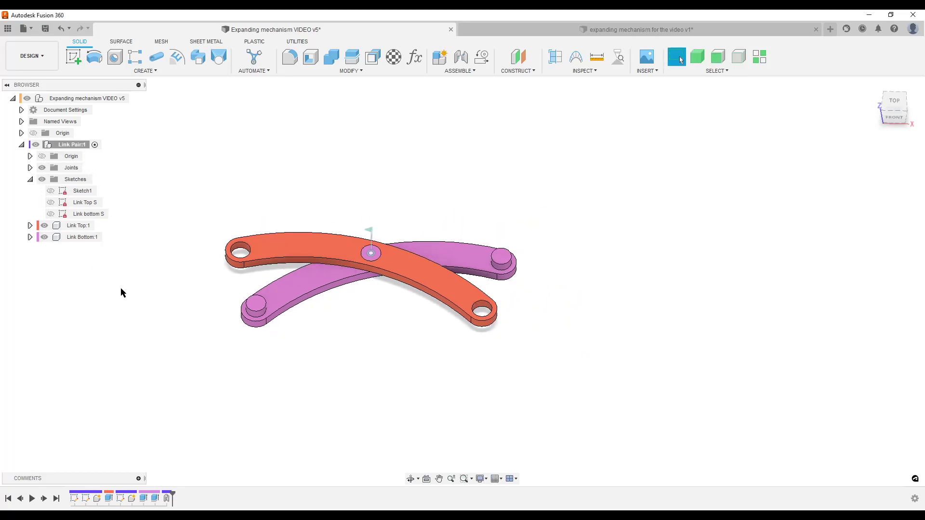
pyautogui.click(137, 99)
pyautogui.scroll(-3, 403, 186)
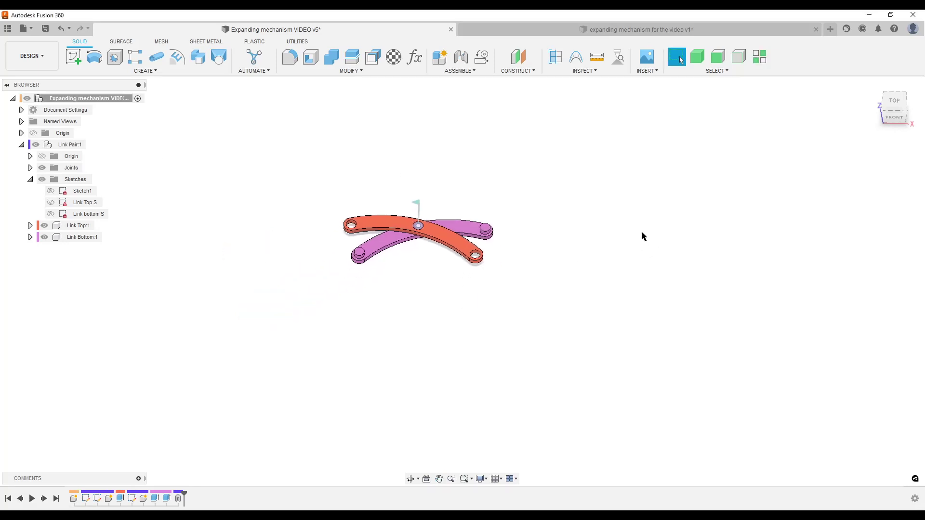
pyautogui.write('scir')
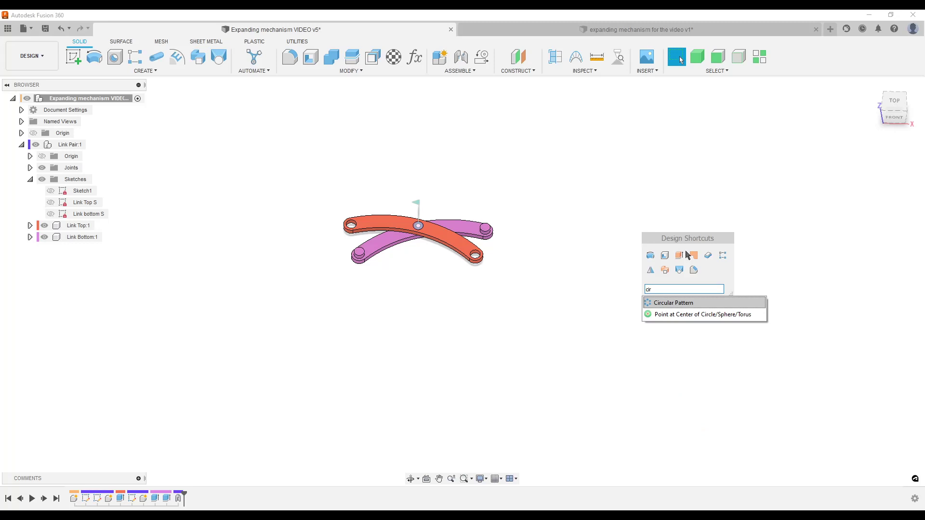
pyautogui.click(687, 302)
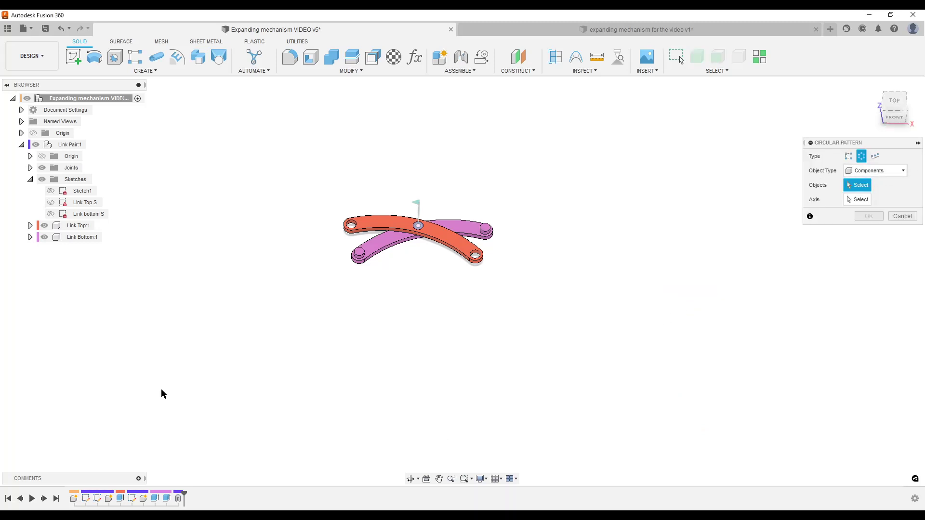
pyautogui.click(63, 144)
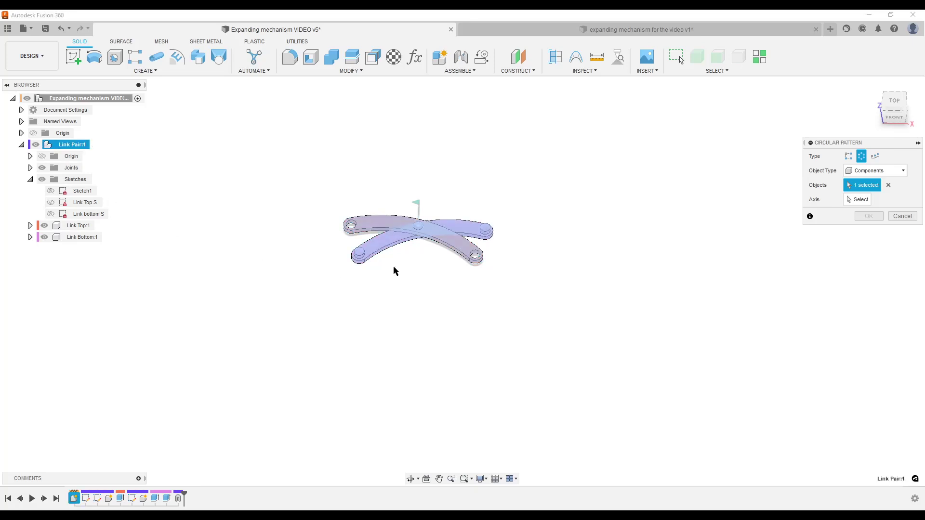
pyautogui.click(858, 199)
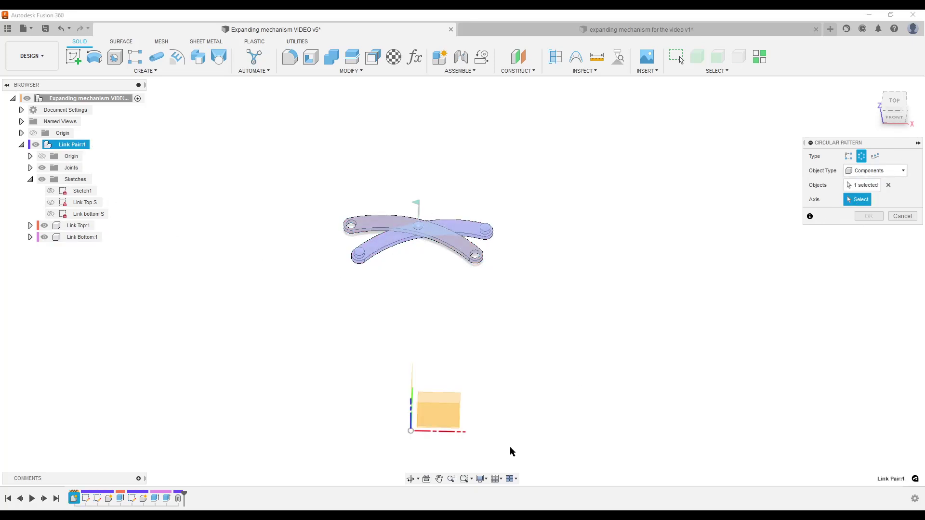
pyautogui.click(411, 424)
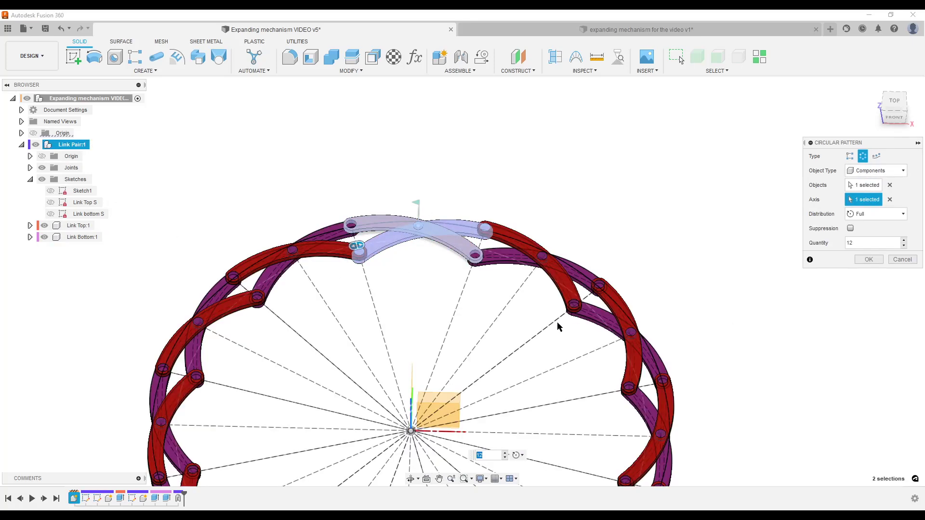
pyautogui.scroll(-3, 556, 327)
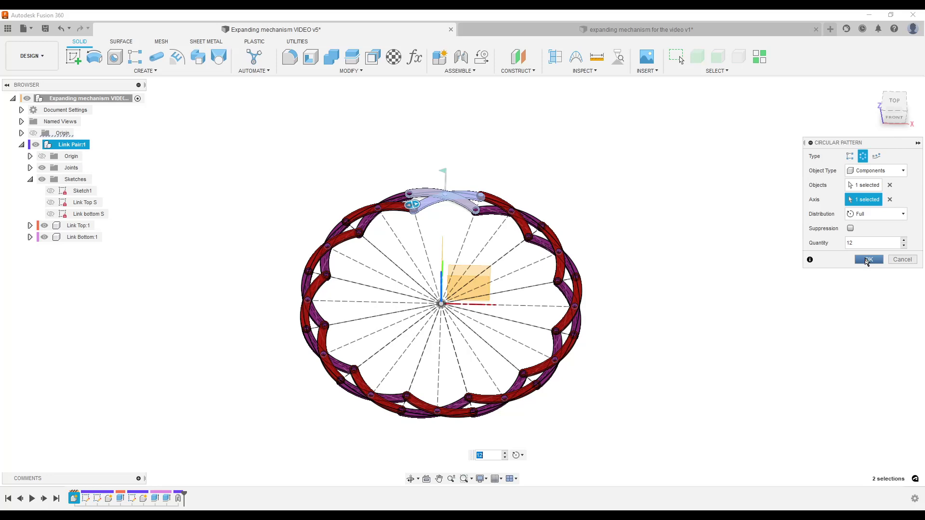
pyautogui.click(867, 260)
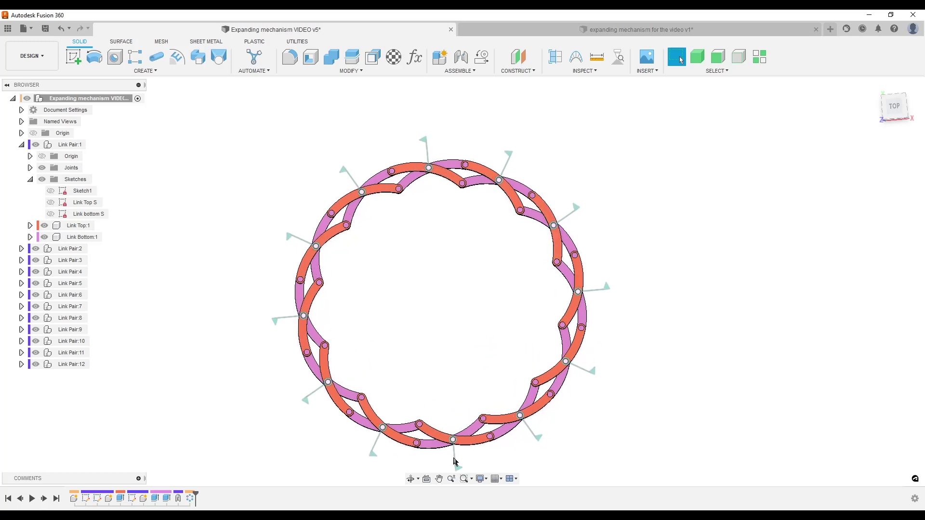
pyautogui.click(722, 72)
pyautogui.click(684, 135)
pyautogui.moveTo(431, 179); pyautogui.dragTo(506, 155)
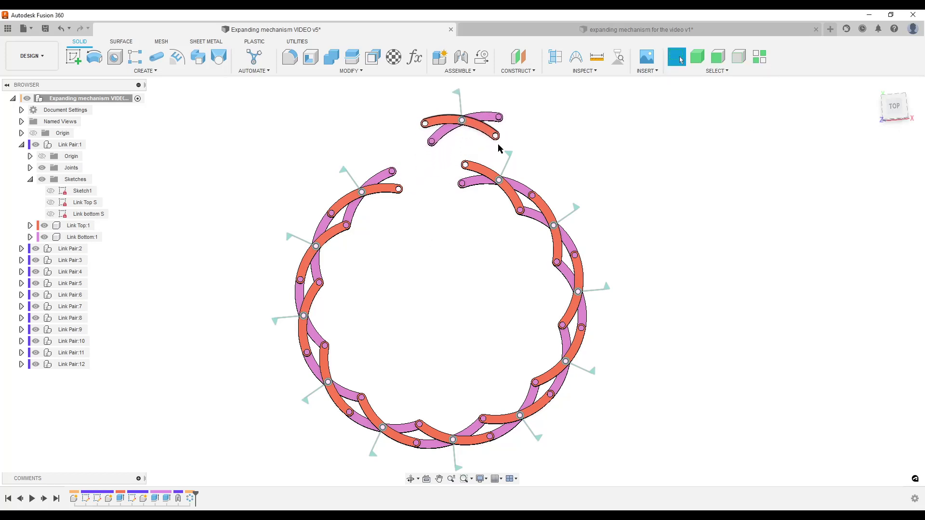
pyautogui.moveTo(519, 193); pyautogui.dragTo(644, 147)
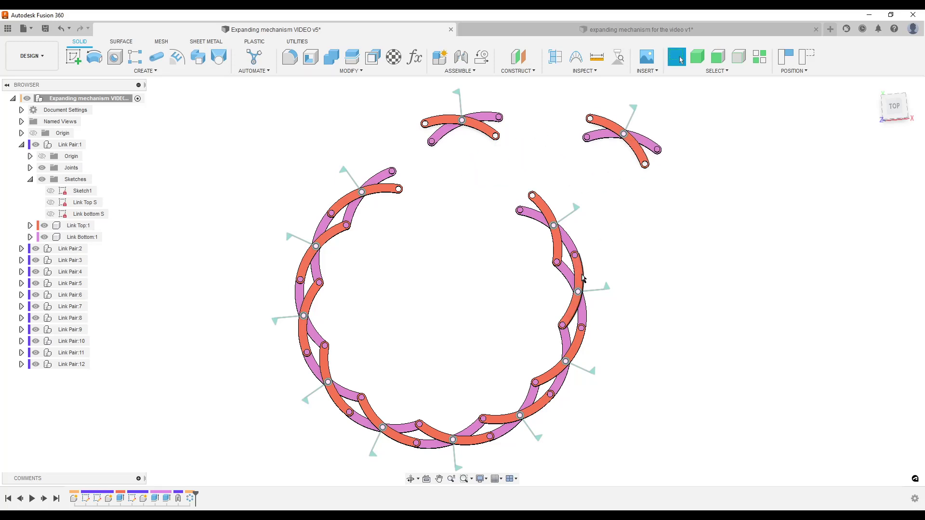
pyautogui.moveTo(580, 281); pyautogui.dragTo(653, 264)
pyautogui.click(806, 57)
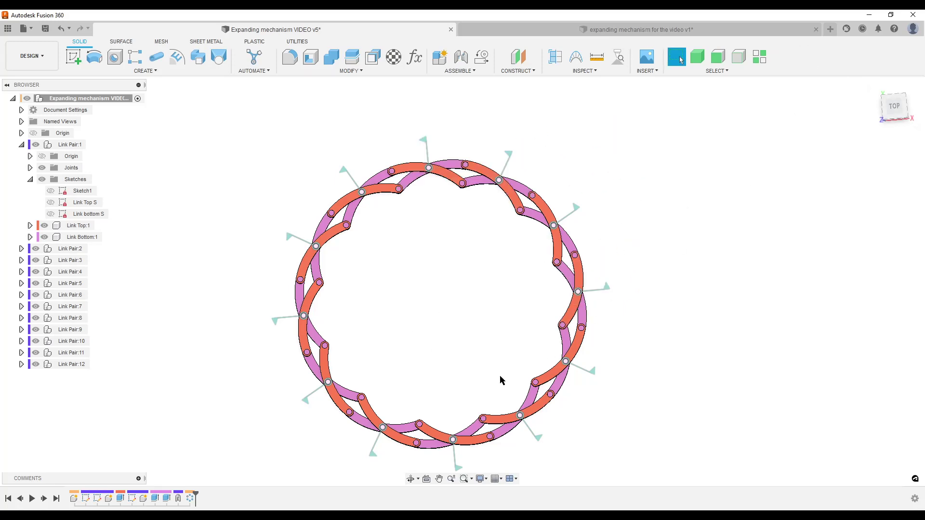
pyautogui.scroll(3, 442, 258)
pyautogui.scroll(-3, 446, 212)
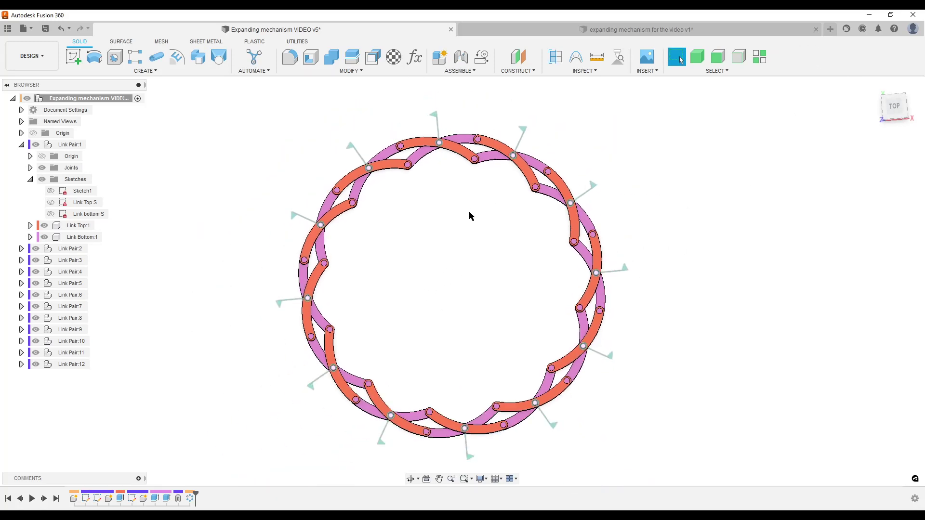
pyautogui.keyDown('shift'); pyautogui.moveTo(464, 222); pyautogui.dragTo(458, 237, button='middle'); pyautogui.keyUp('shift')
pyautogui.scroll(3, 456, 212)
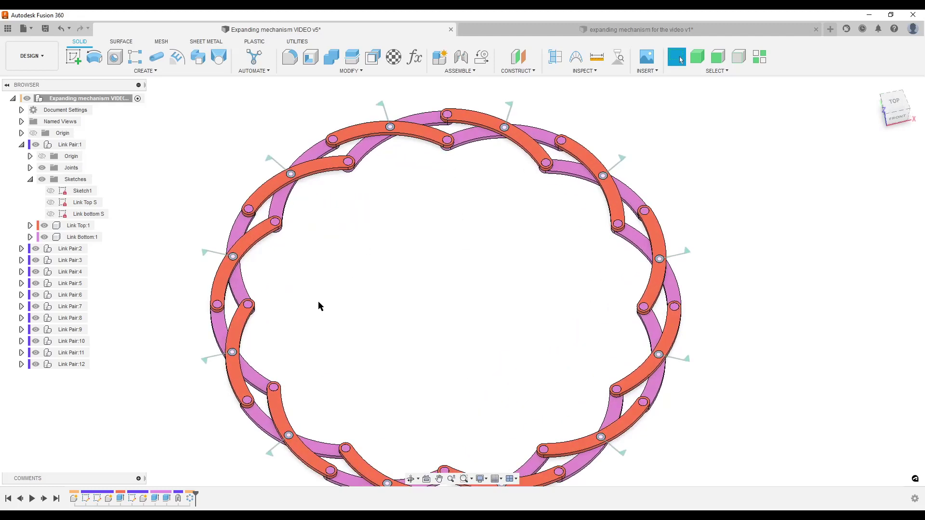
pyautogui.scroll(-3, 461, 279)
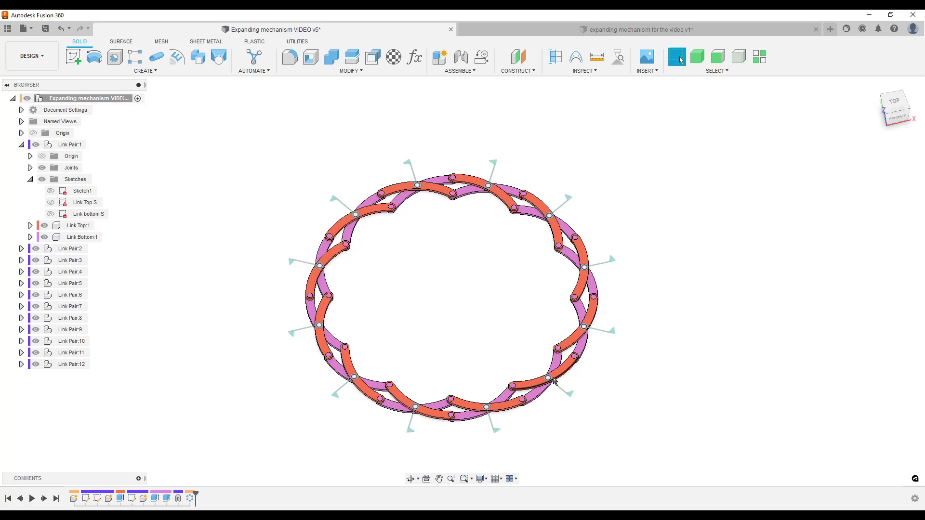
pyautogui.scroll(2, 464, 284)
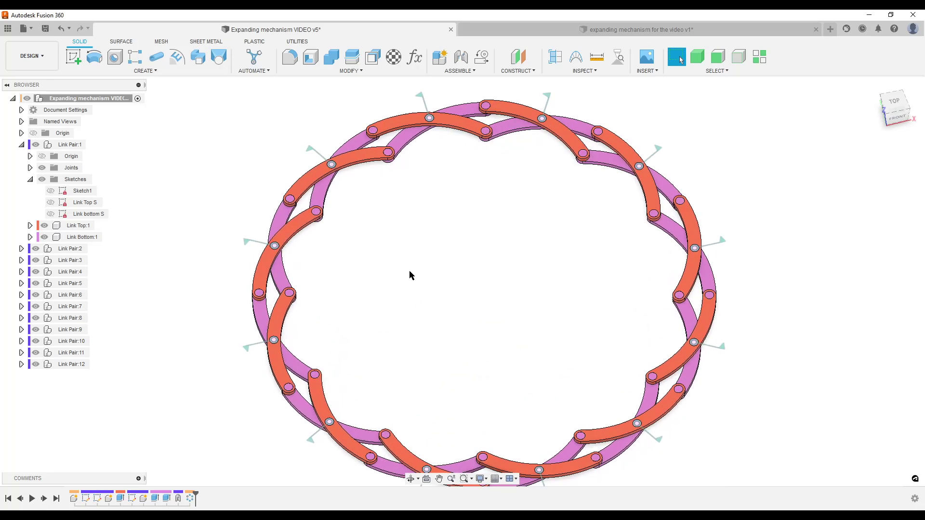
pyautogui.scroll(5, 460, 275)
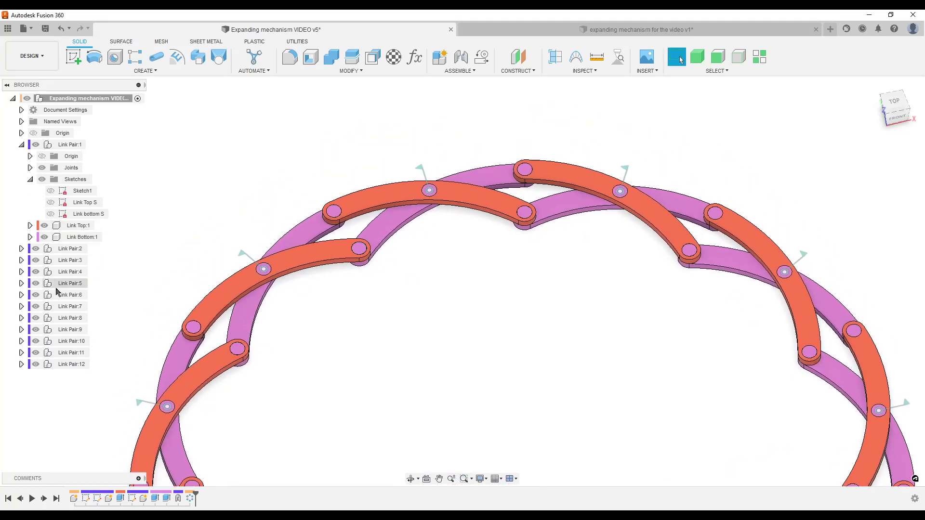
pyautogui.scroll(4, 455, 220)
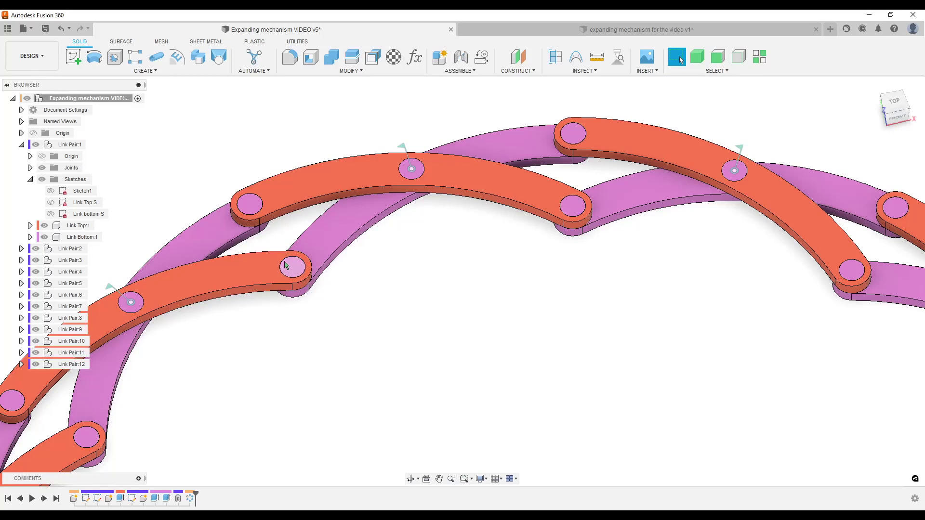
pyautogui.scroll(3, 302, 271)
pyautogui.scroll(-5, 282, 256)
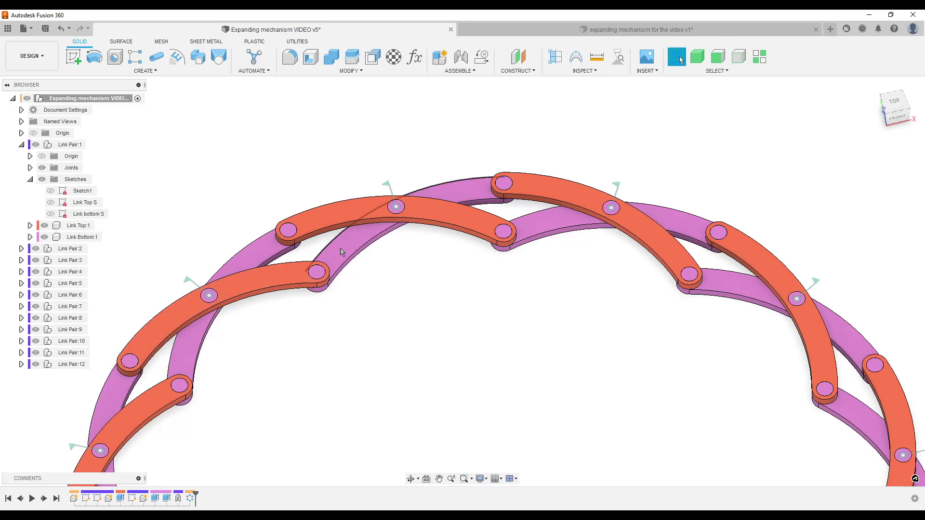
pyautogui.scroll(-5, 344, 253)
pyautogui.scroll(1, 371, 262)
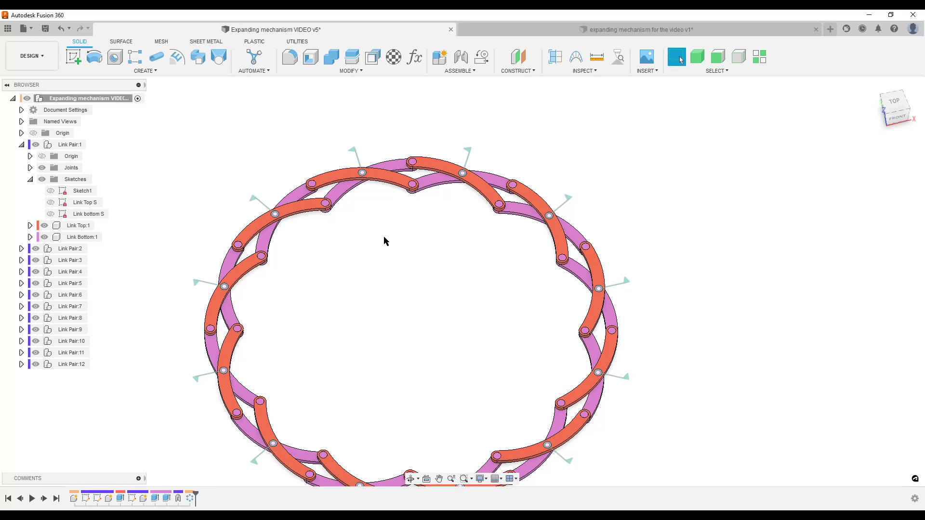
pyautogui.scroll(5, 405, 274)
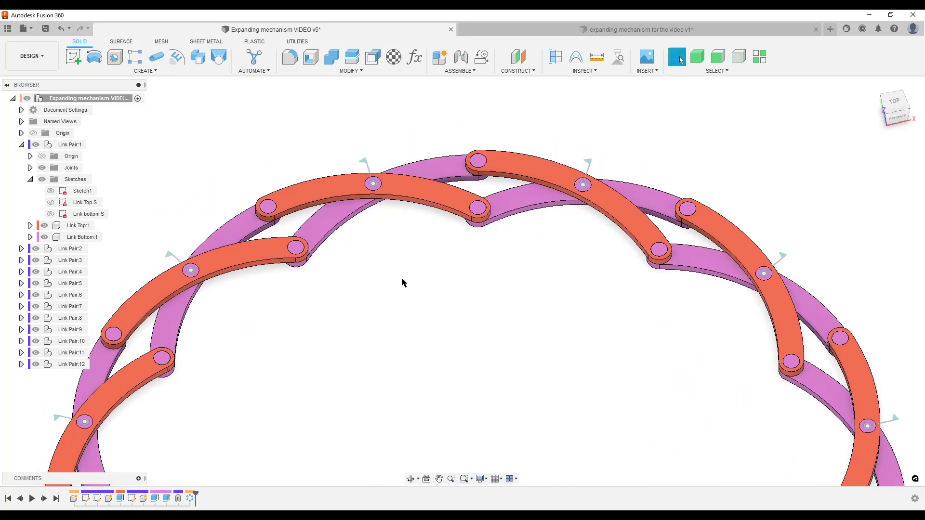
pyautogui.scroll(-4, 402, 279)
pyautogui.scroll(4, 401, 278)
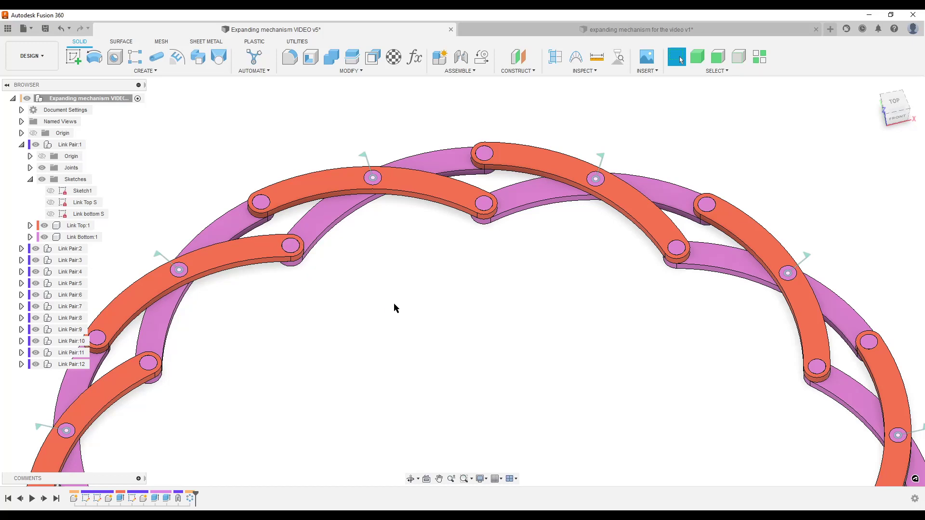
pyautogui.scroll(-4, 394, 304)
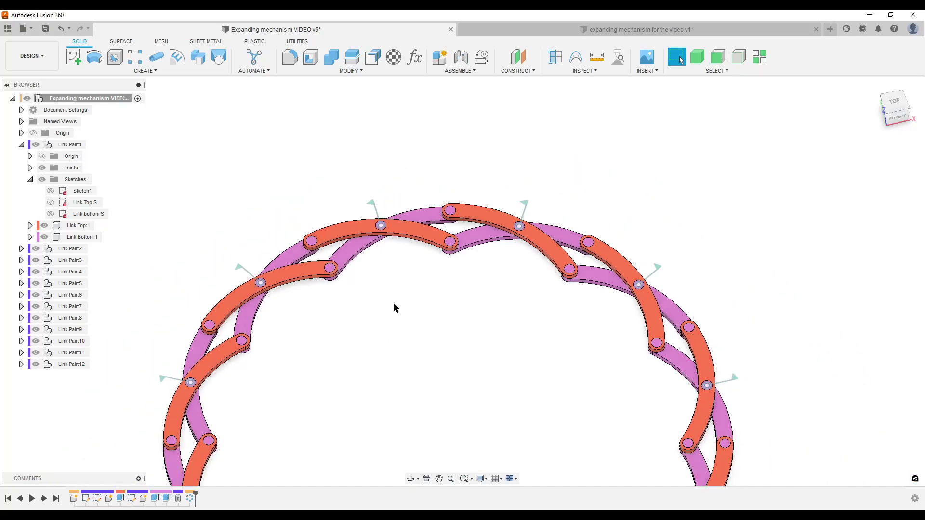
pyautogui.scroll(3, 364, 292)
pyautogui.scroll(-4, 418, 300)
pyautogui.moveTo(417, 299); pyautogui.dragTo(404, 210, button='middle')
pyautogui.scroll(-4, 402, 232)
pyautogui.scroll(3, 398, 256)
pyautogui.scroll(-3, 399, 256)
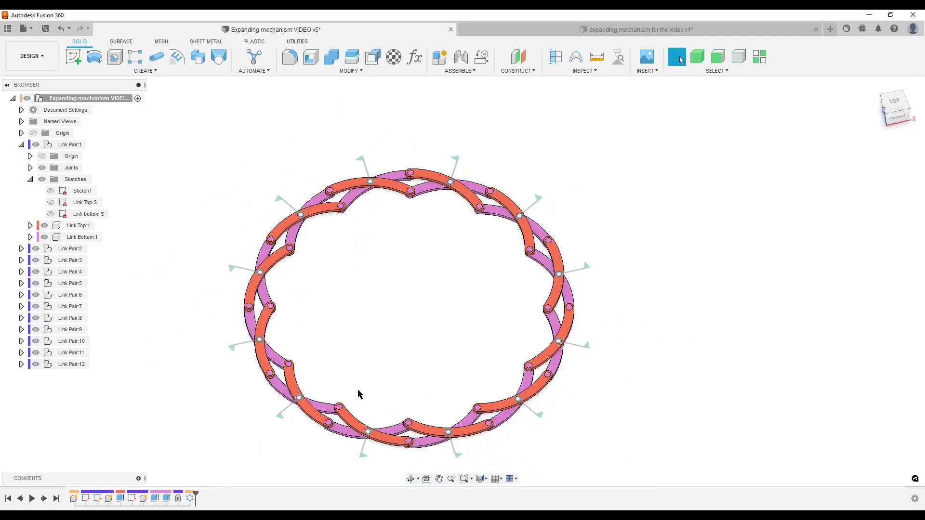